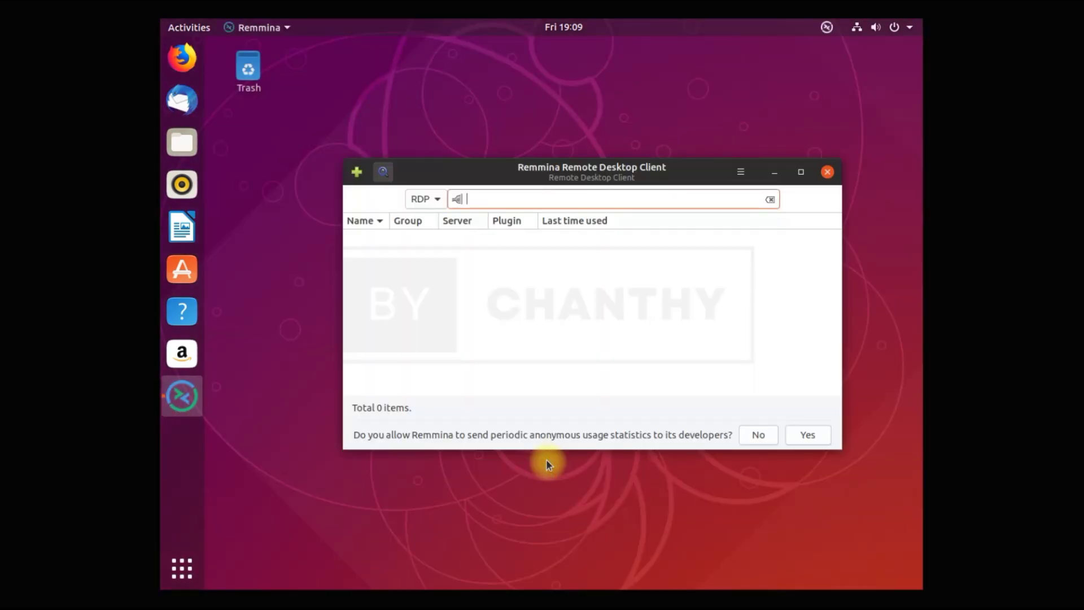
# Look over the available protocols and the new connection profile settings, then cancel without saving.
pyautogui.click(436, 200)
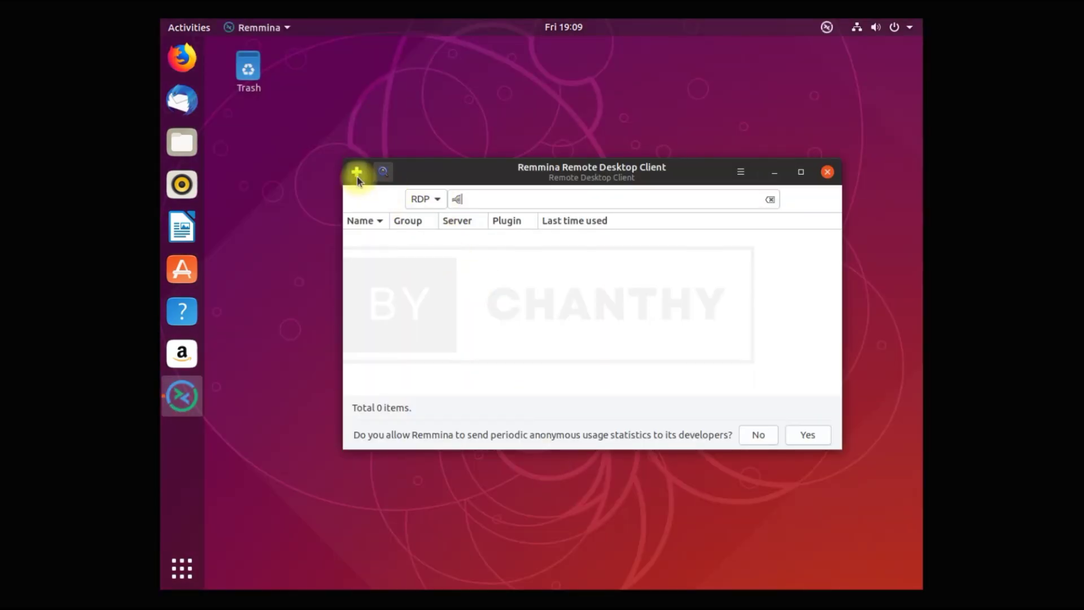
pyautogui.click(357, 173)
pyautogui.scroll(-5, 655, 395)
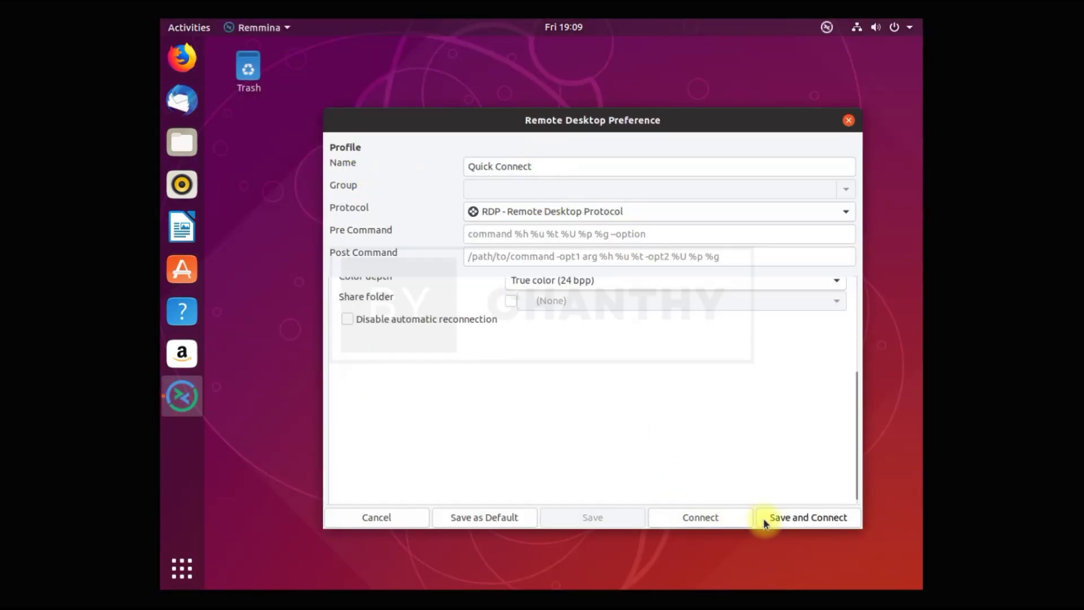
pyautogui.click(397, 510)
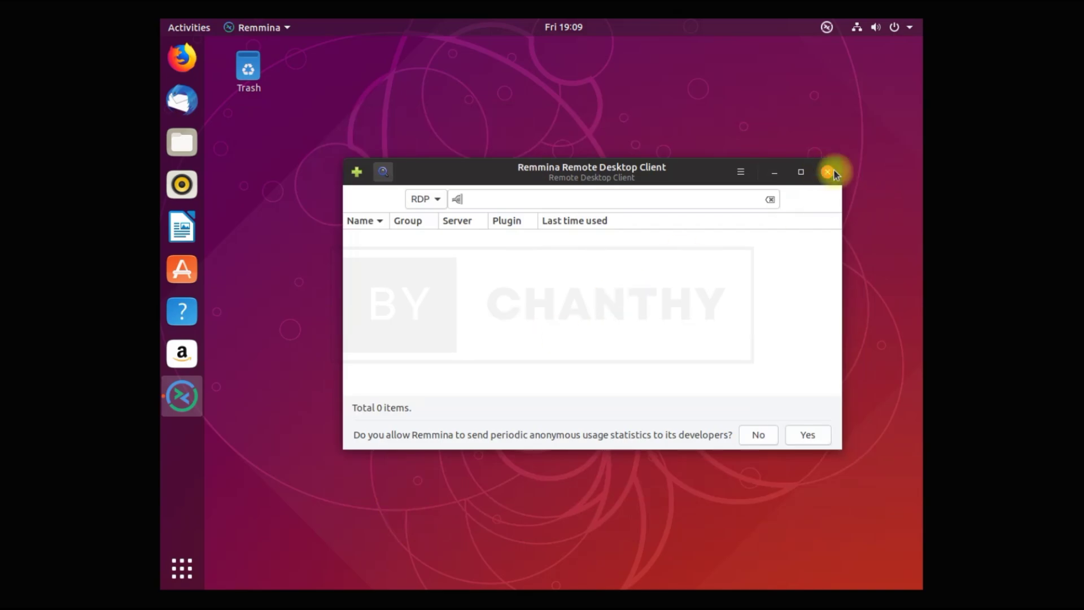
# View Remmina's About dialog showing version 1.2.31.4, then close it and quit Remmina.
pyautogui.click(741, 171)
pyautogui.click(782, 433)
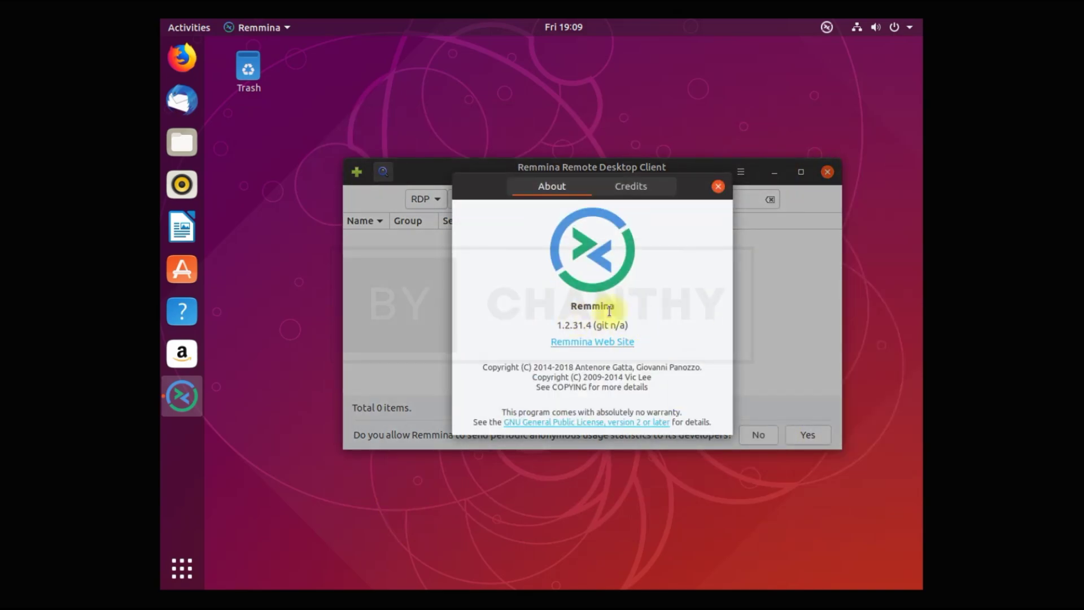
pyautogui.click(721, 187)
pyautogui.click(827, 172)
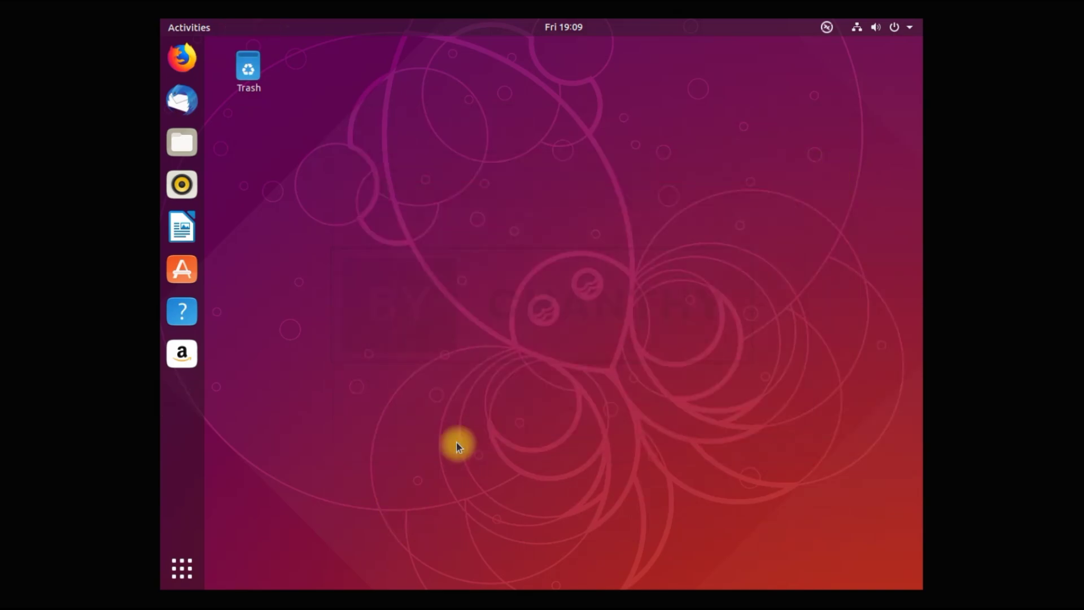
# Launch Screenshot from Utilities and save a whole-screen capture to Pictures.
pyautogui.click(182, 568)
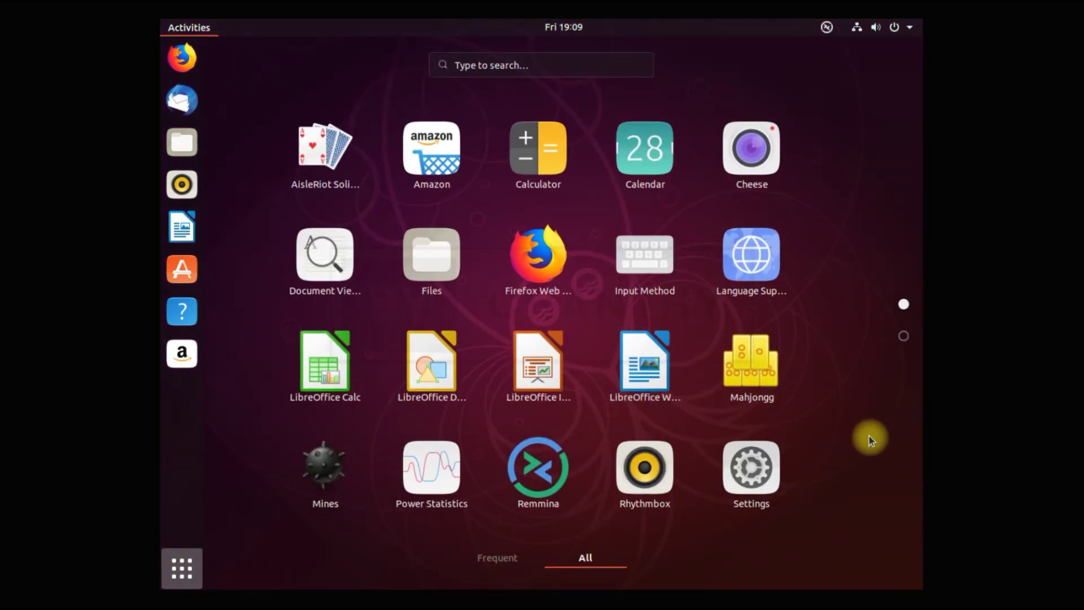
pyautogui.scroll(-1, 869, 436)
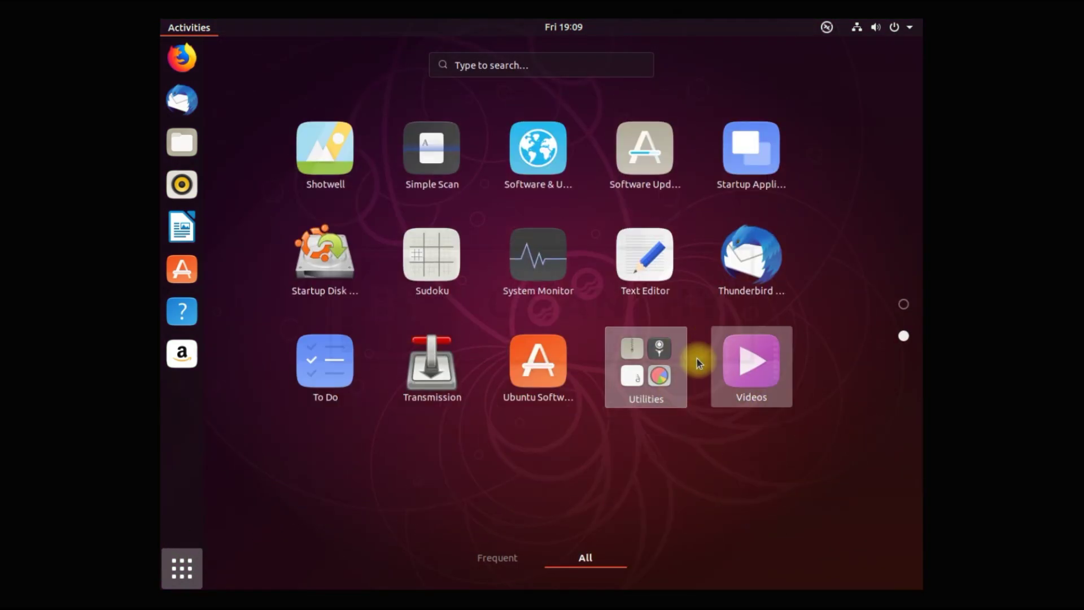
pyautogui.click(645, 358)
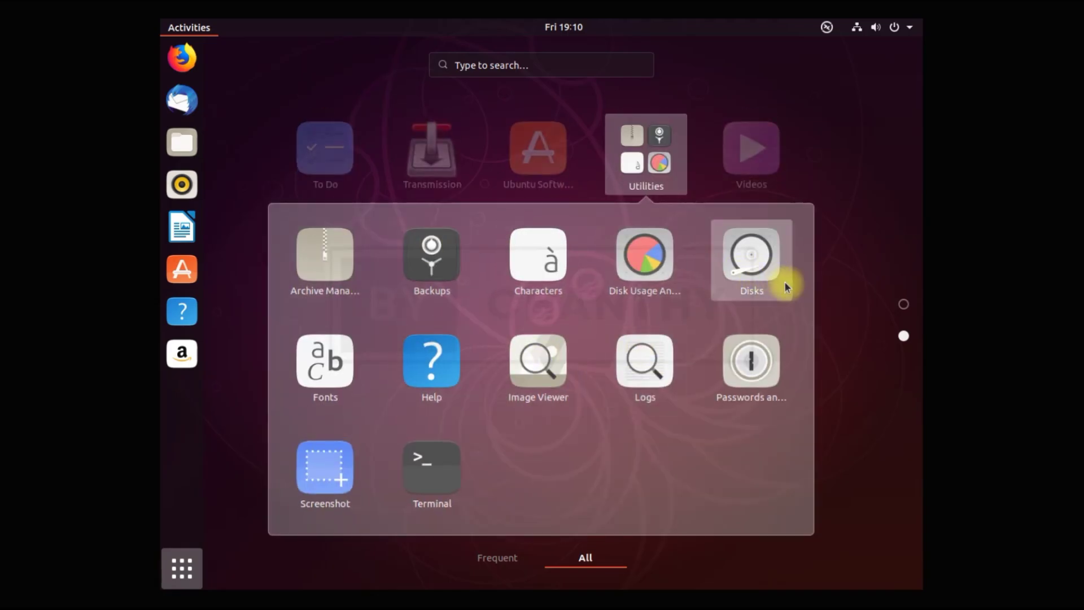
pyautogui.click(341, 475)
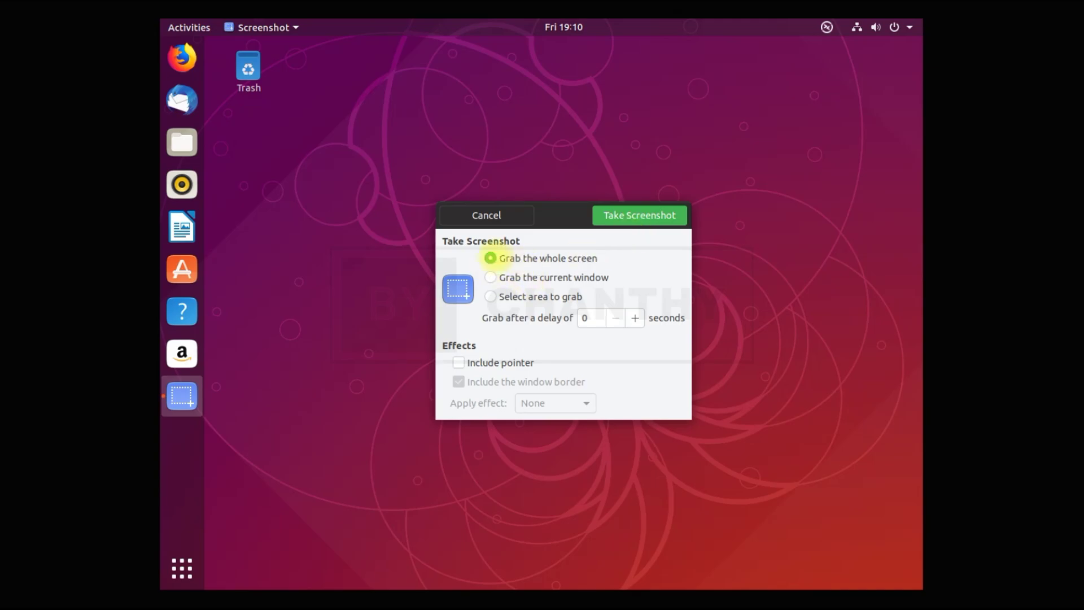
pyautogui.click(515, 278)
pyautogui.click(518, 303)
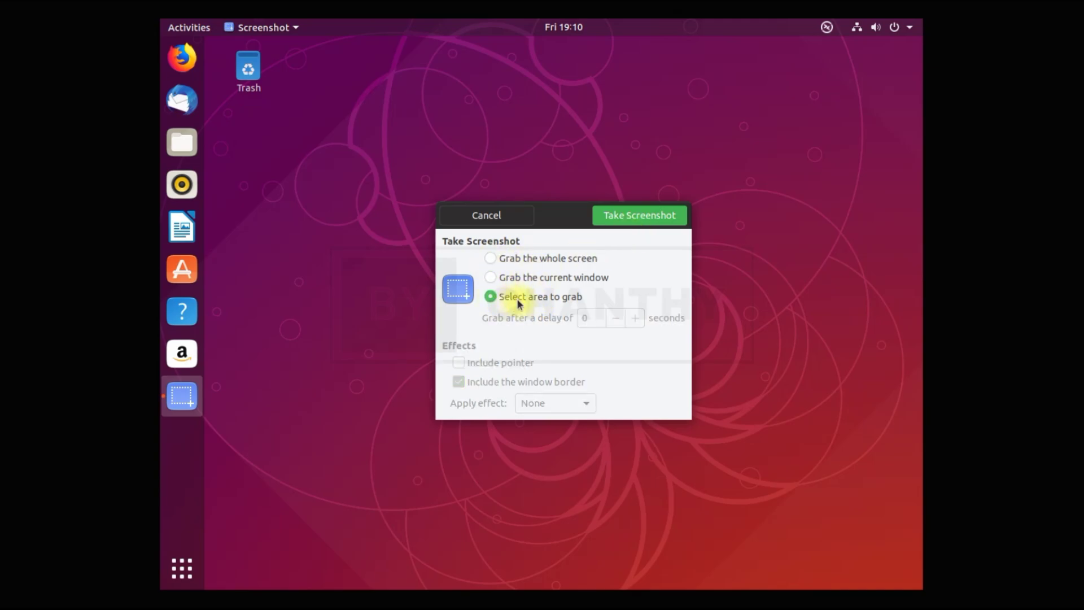
pyautogui.click(511, 256)
pyautogui.click(635, 217)
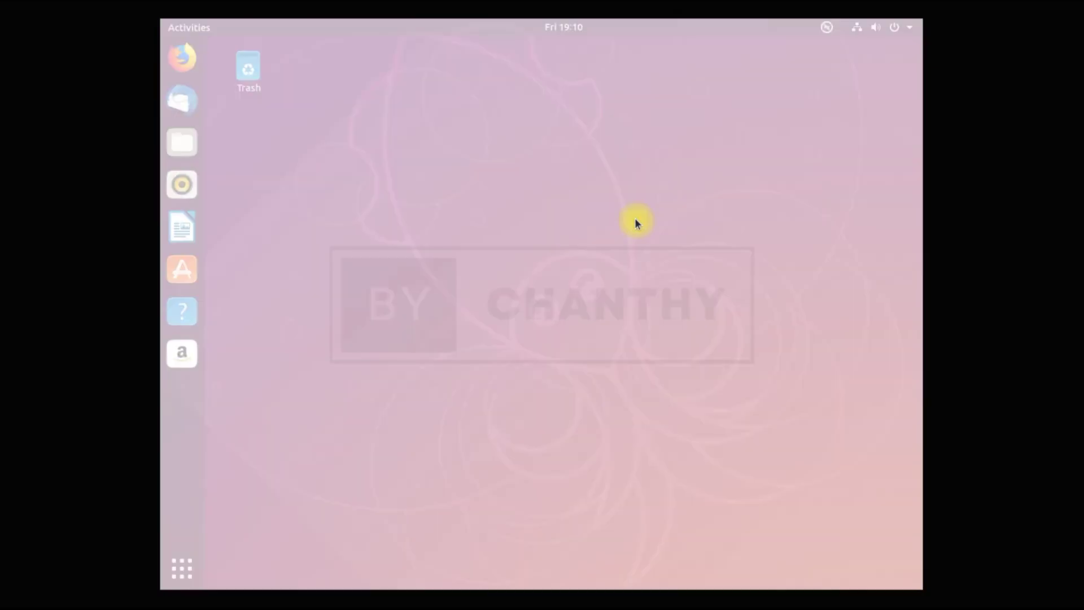
pyautogui.click(689, 250)
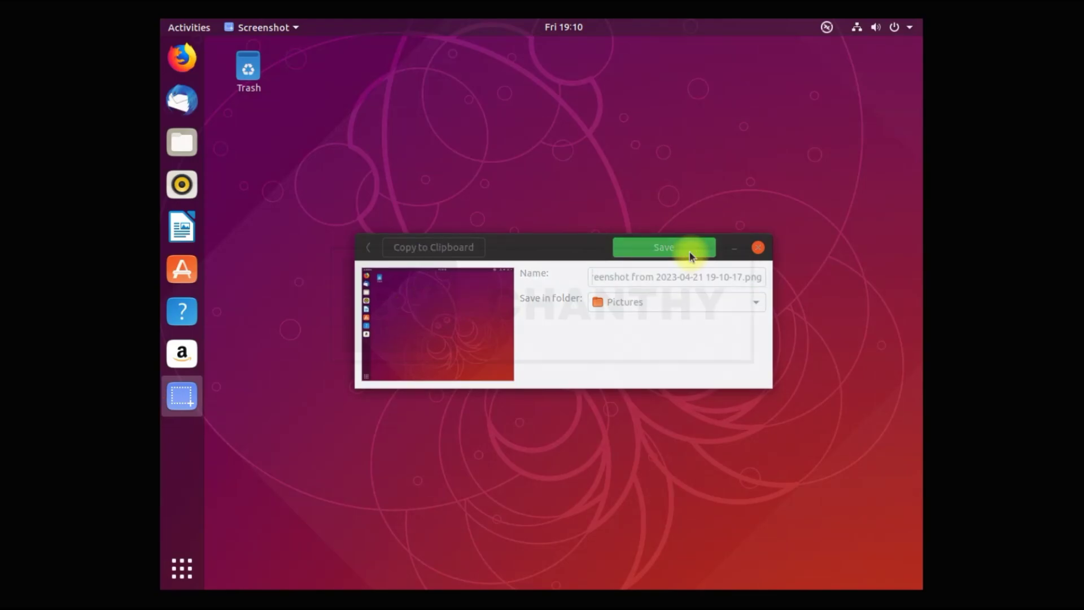
# Relaunch Screenshot, capture a small selected area near the top-left, and save it to Pictures.
pyautogui.click(185, 551)
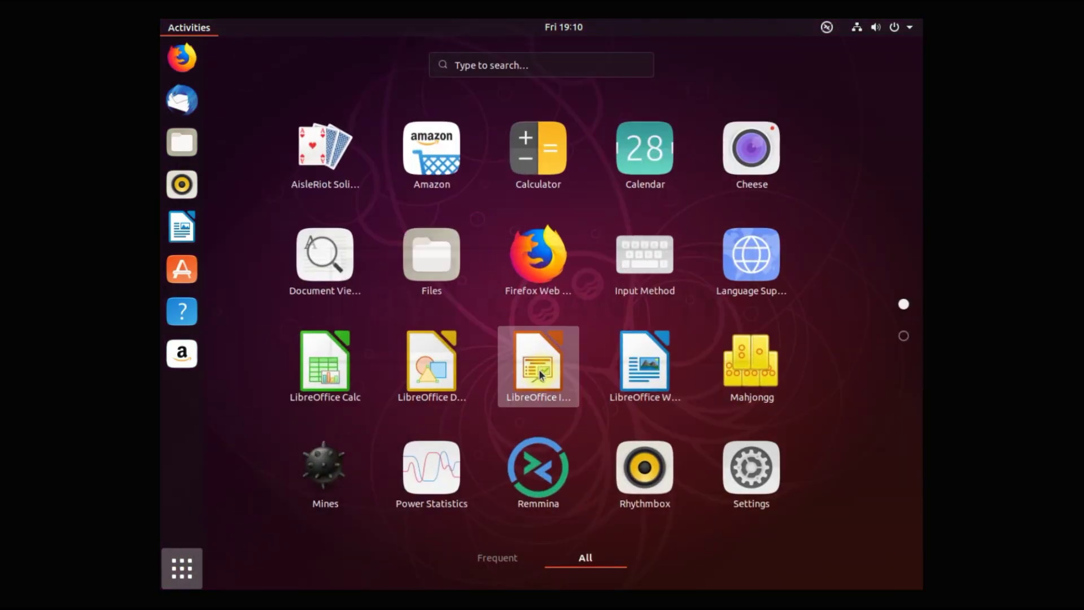
pyautogui.scroll(-1, 484, 471)
pyautogui.click(646, 367)
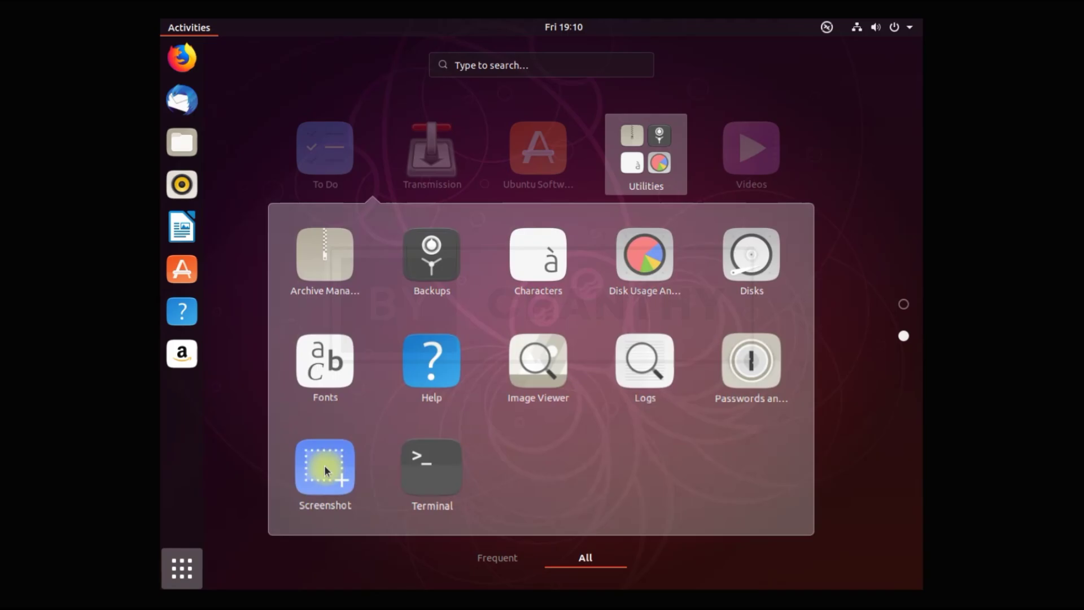
pyautogui.click(322, 468)
pyautogui.click(522, 294)
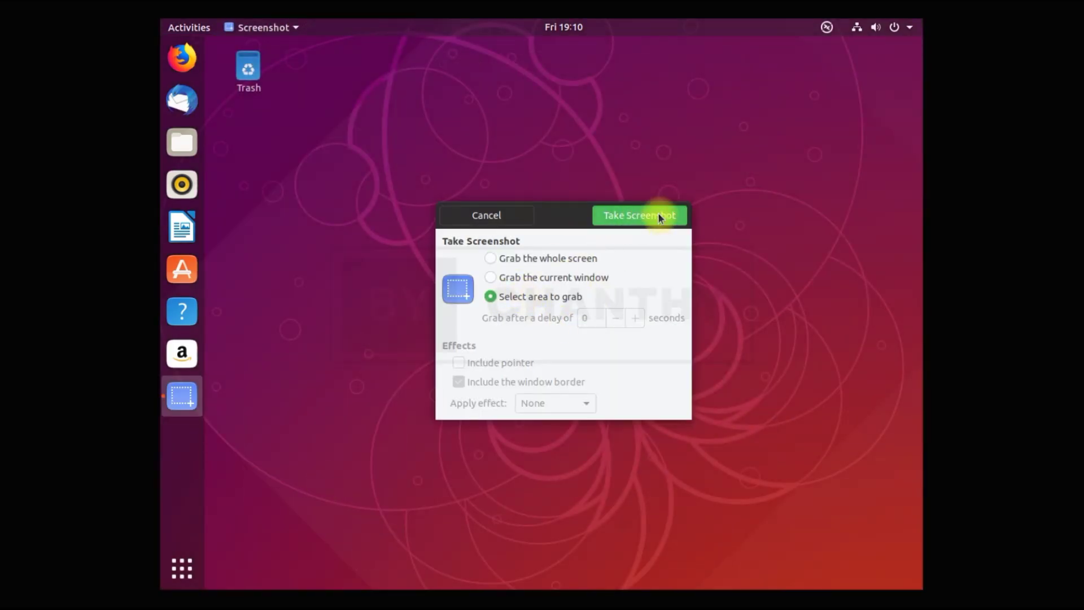
pyautogui.click(659, 213)
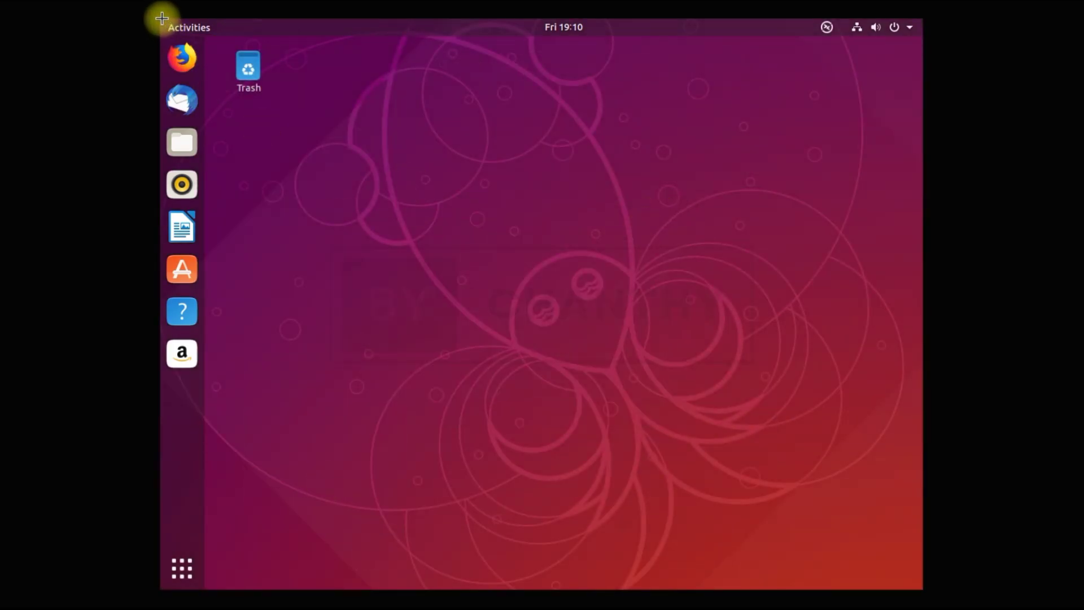
pyautogui.moveTo(165, 39); pyautogui.dragTo(169, 68)
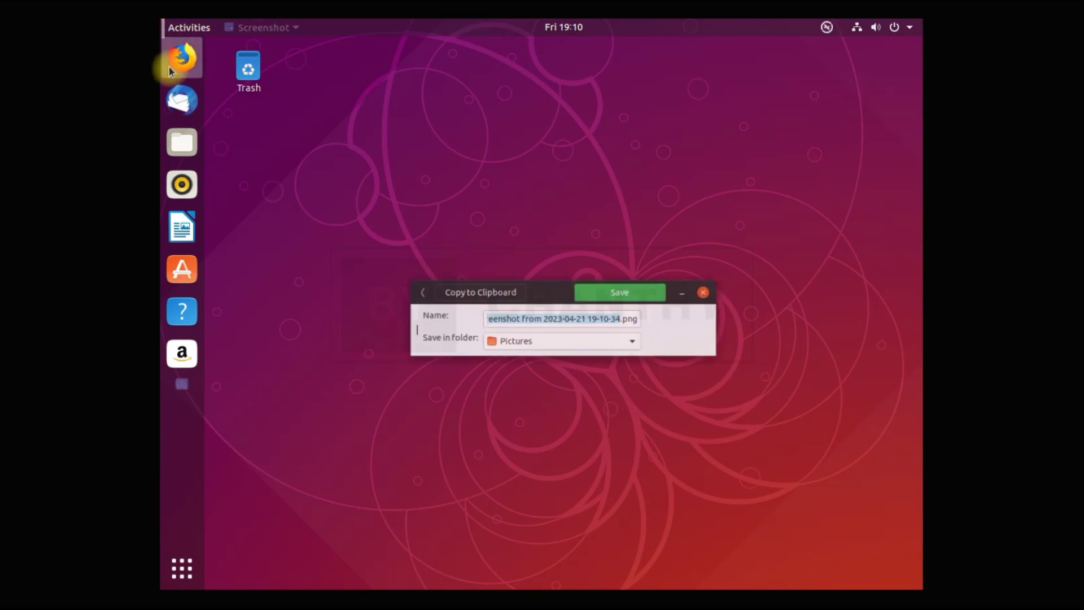
pyautogui.click(654, 286)
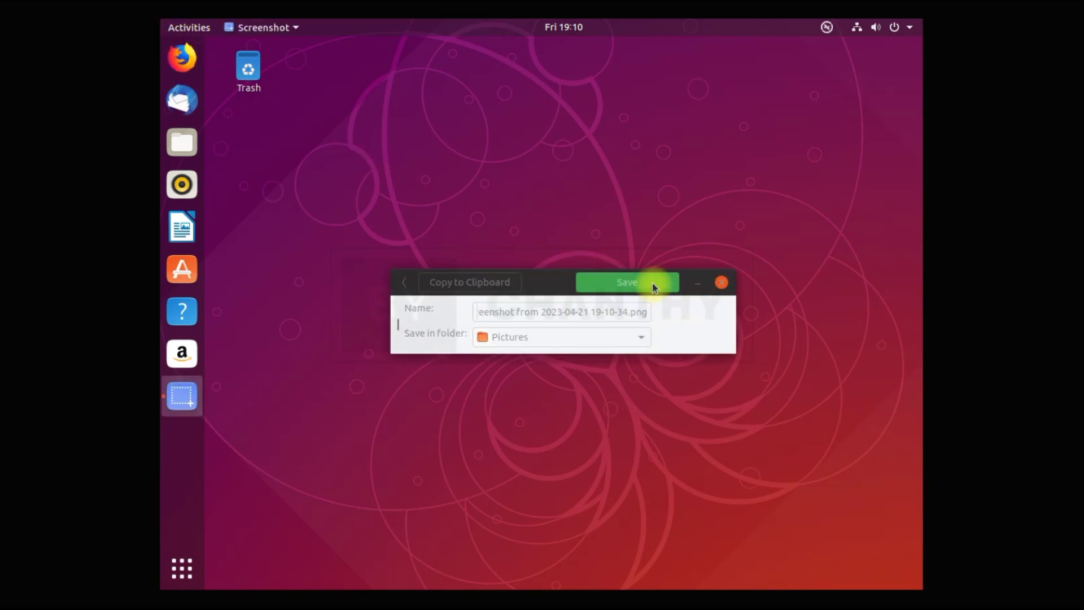
# Open system Settings and go from Devices to the Background panel.
pyautogui.click(182, 566)
pyautogui.click(751, 479)
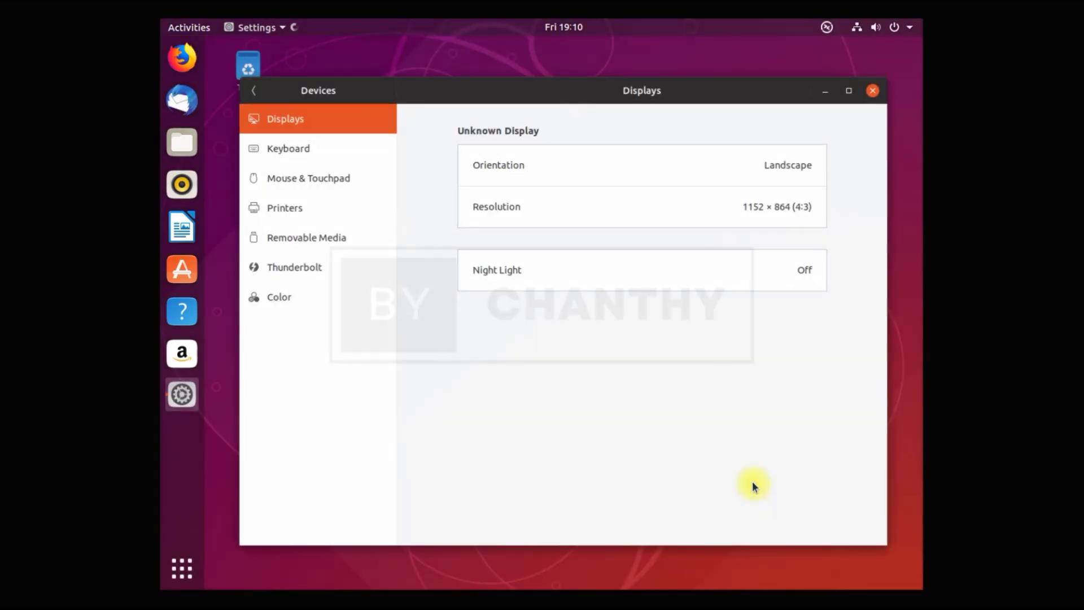
pyautogui.click(251, 91)
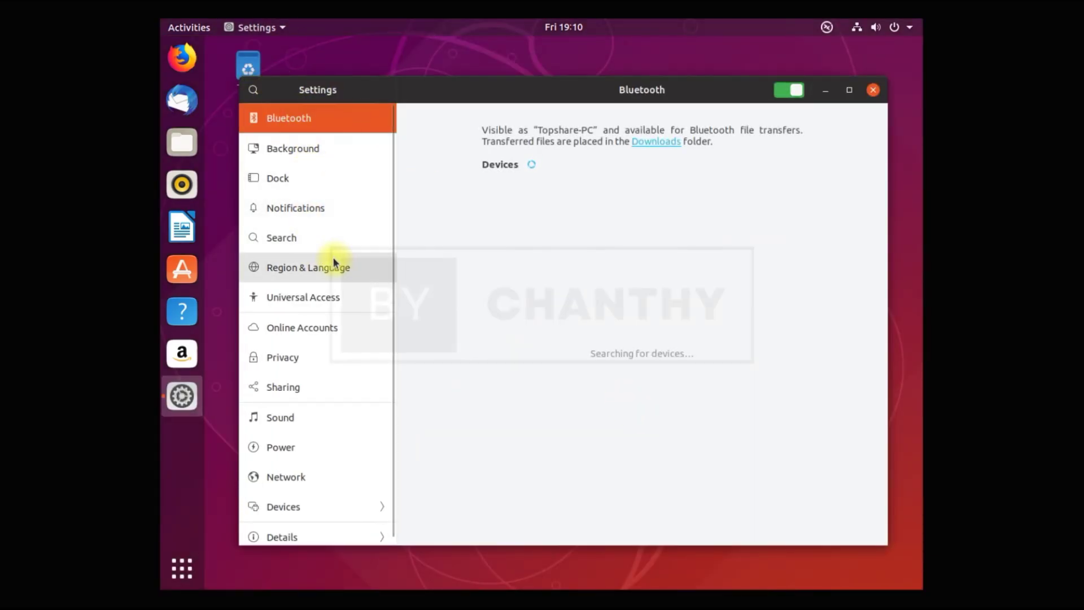
pyautogui.click(314, 151)
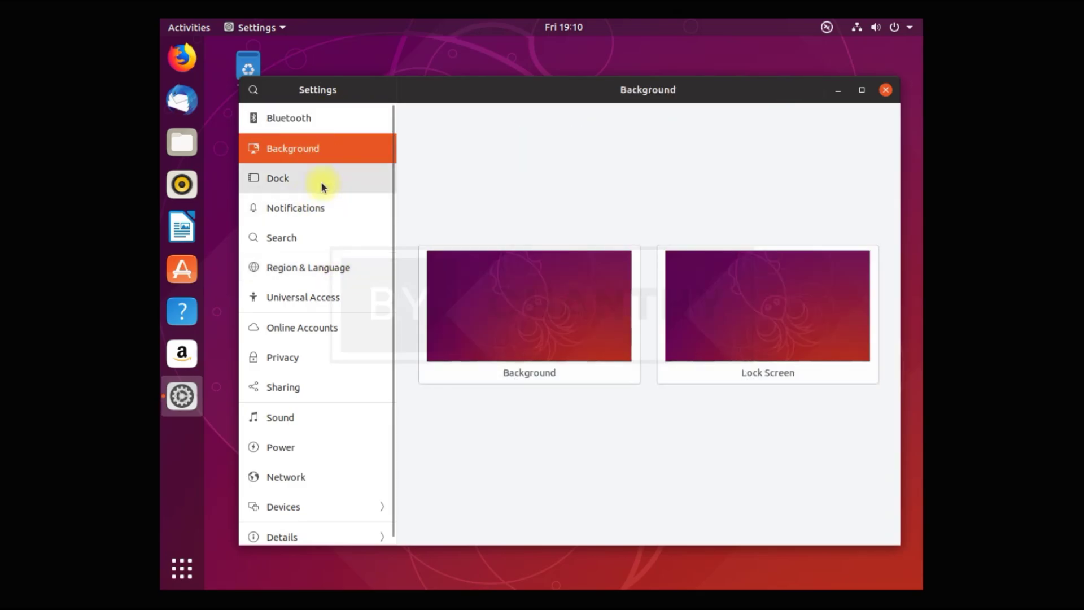
# Scroll through the wallpaper choices, cancel without changing the background, and open Dock settings.
pyautogui.click(543, 332)
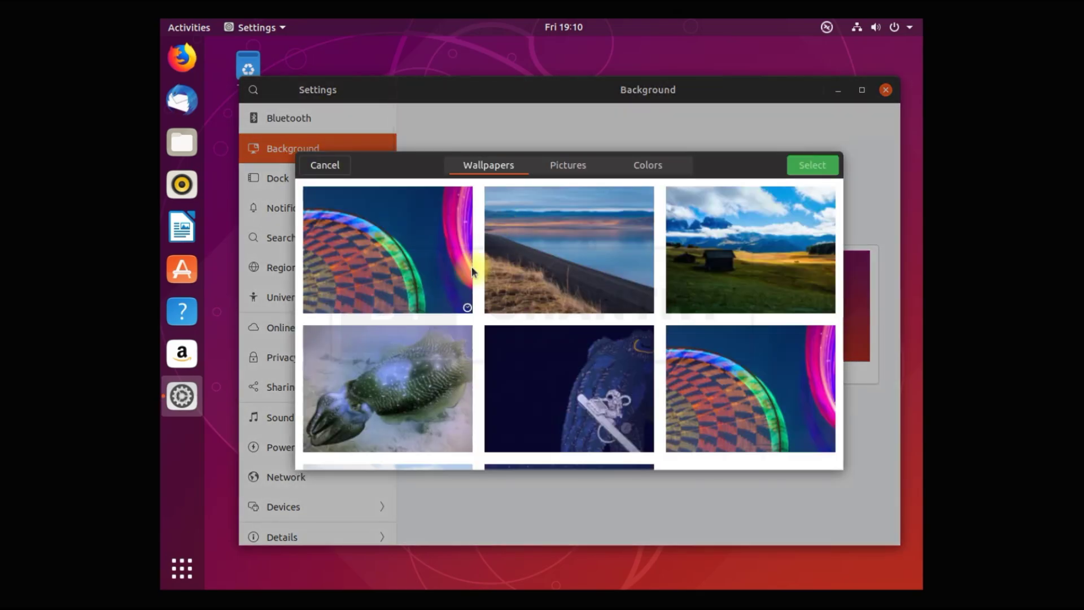
pyautogui.scroll(-1, 770, 354)
pyautogui.scroll(-2, 840, 325)
pyautogui.moveTo(840, 345); pyautogui.dragTo(826, 473)
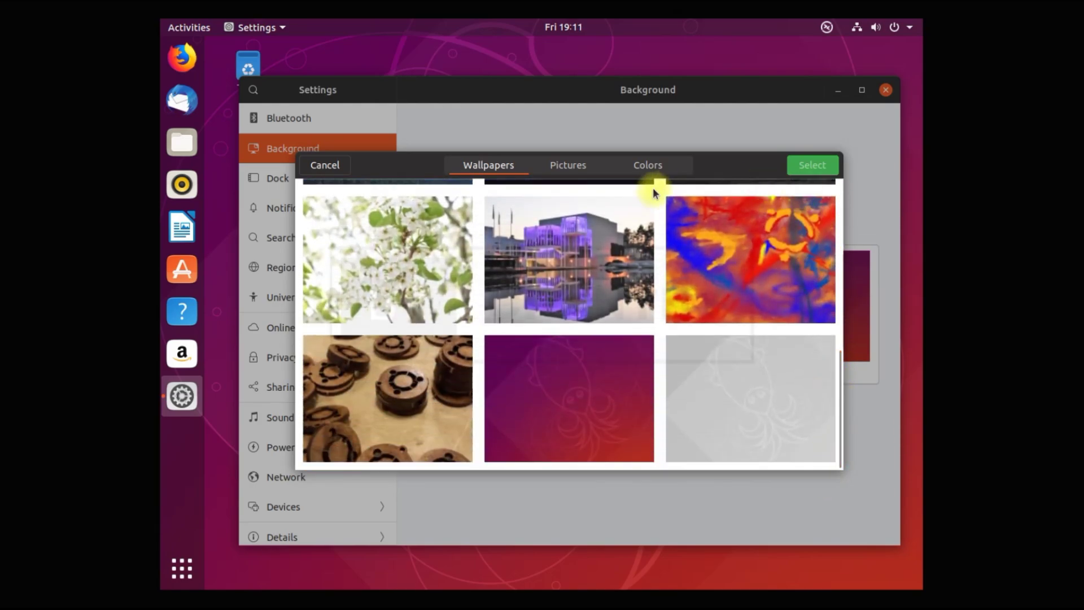
pyautogui.click(328, 165)
pyautogui.click(334, 179)
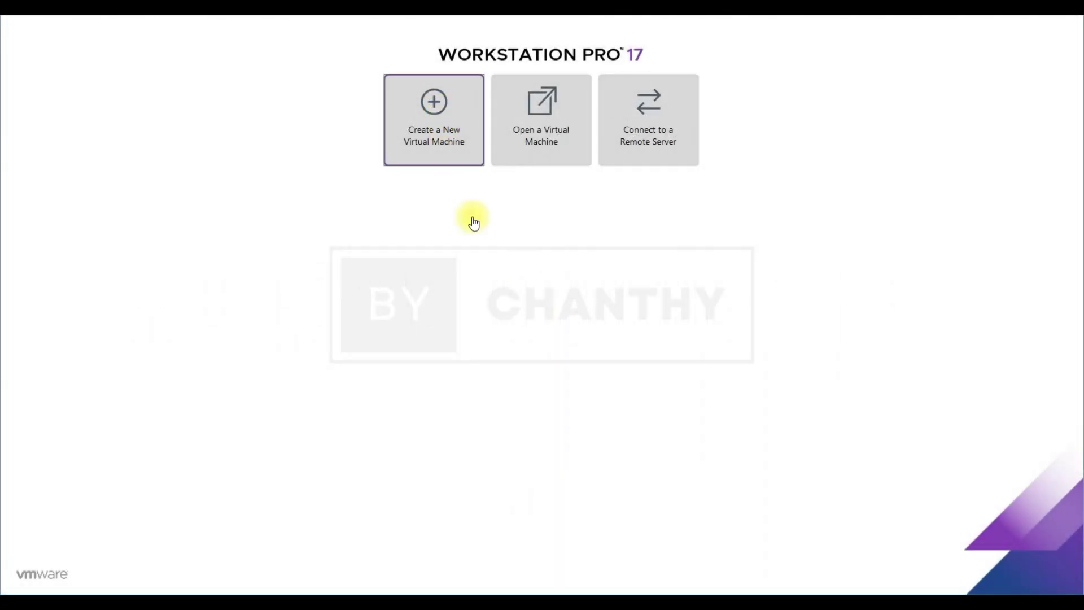
# Start a new VM with the OS installed later, choosing Linux > Ubuntu 64-bit.
pyautogui.click(444, 117)
pyautogui.click(545, 406)
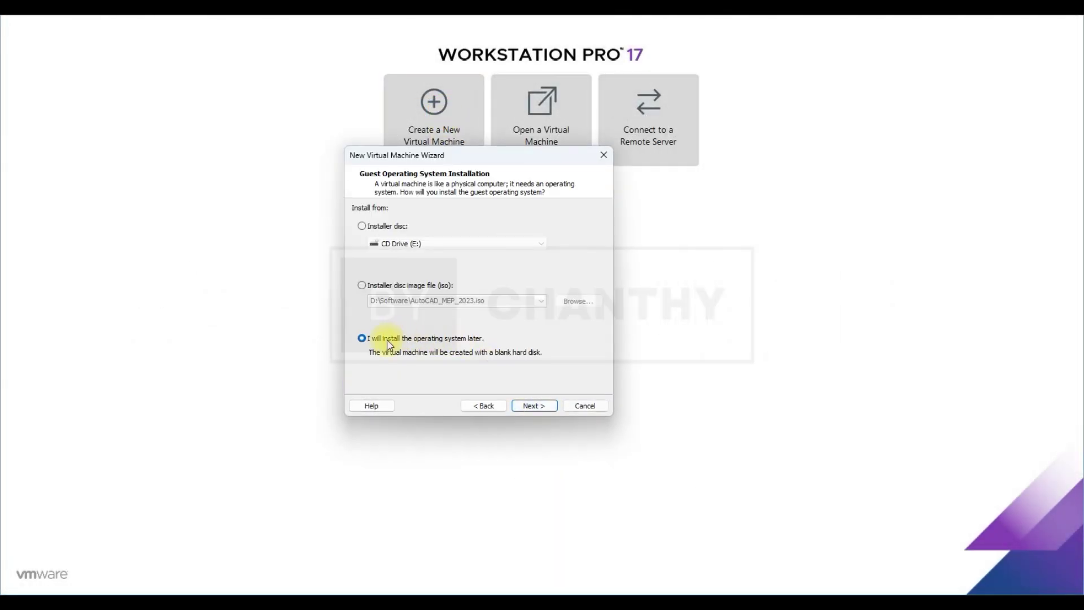
pyautogui.click(533, 407)
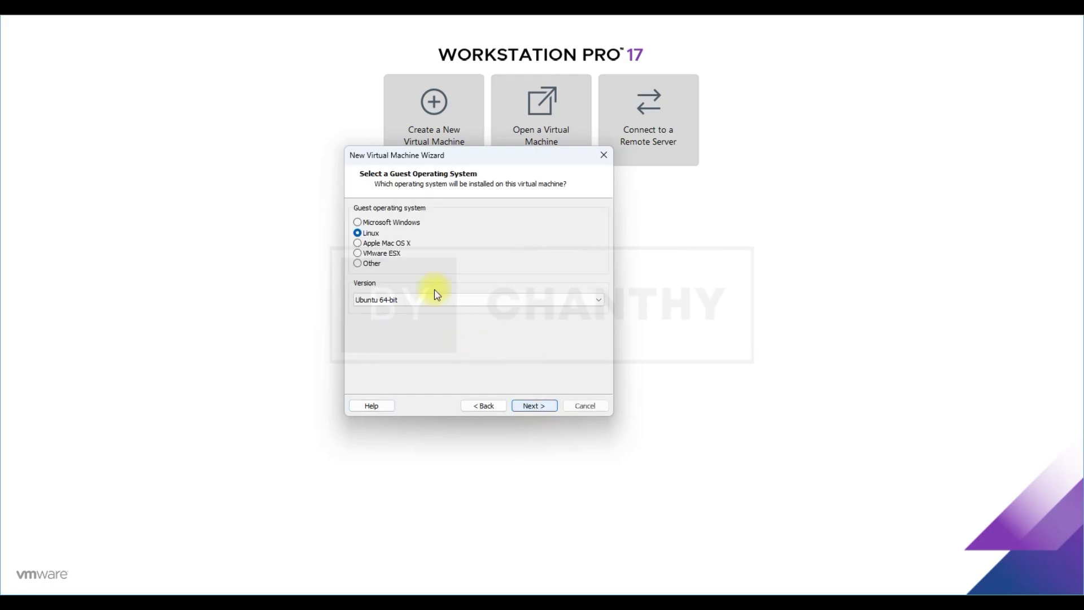
pyautogui.click(407, 304)
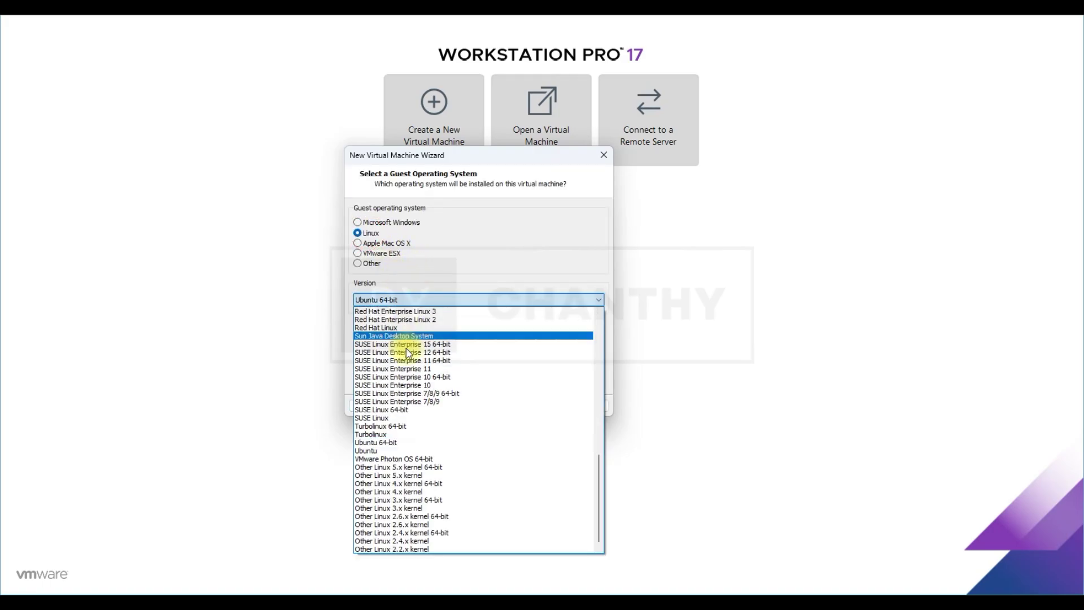
pyautogui.click(398, 445)
# Name the virtual machine Ubuntu-18.10 and keep the 80 GB split disk.
pyautogui.click(532, 405)
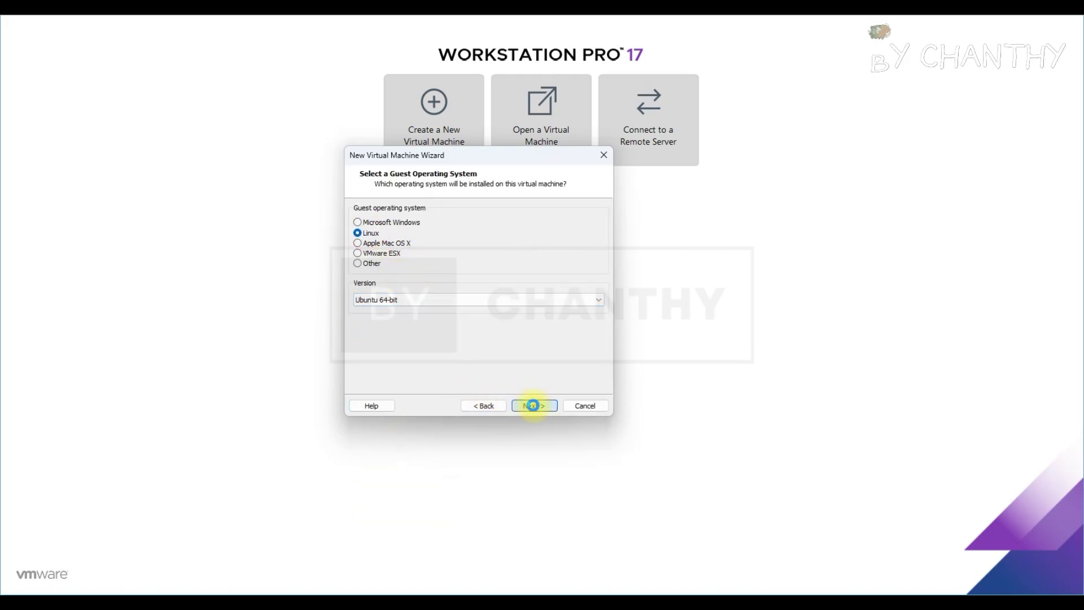
pyautogui.write('Ubuntu-18.10')
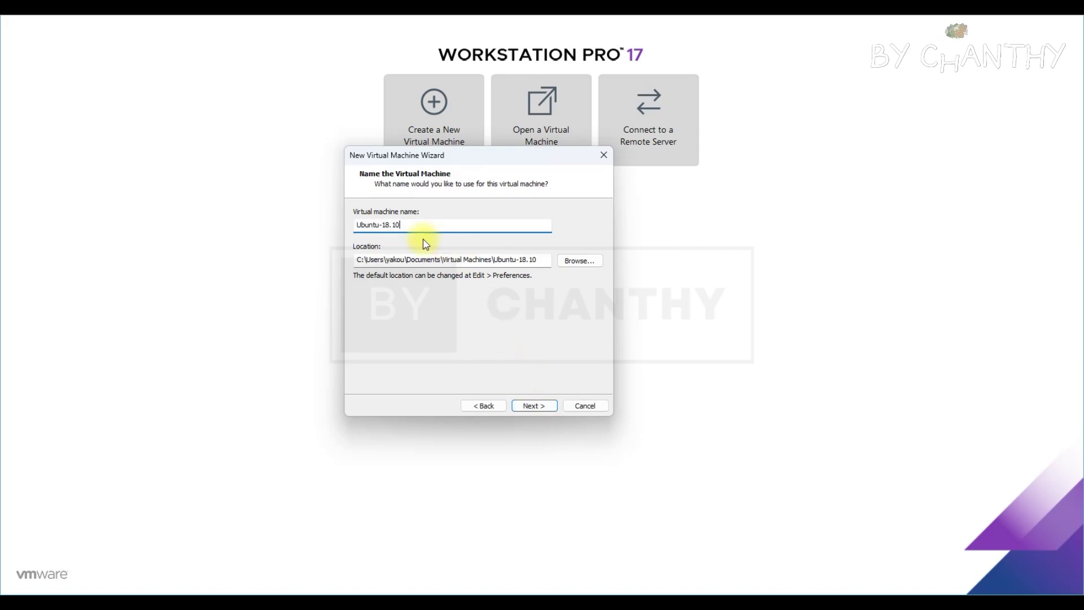
pyautogui.click(533, 406)
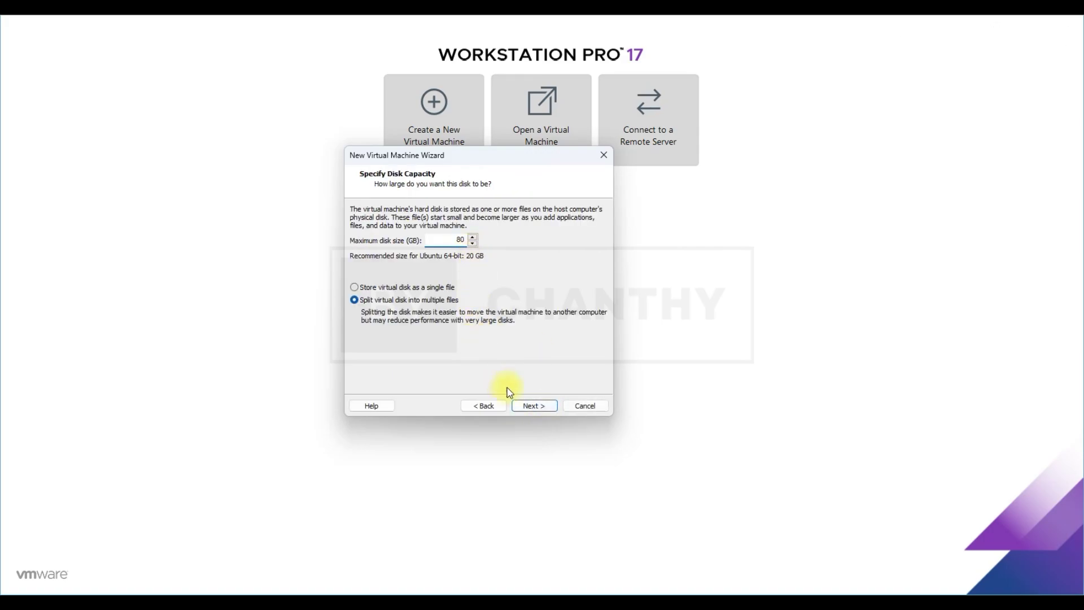
pyautogui.click(541, 408)
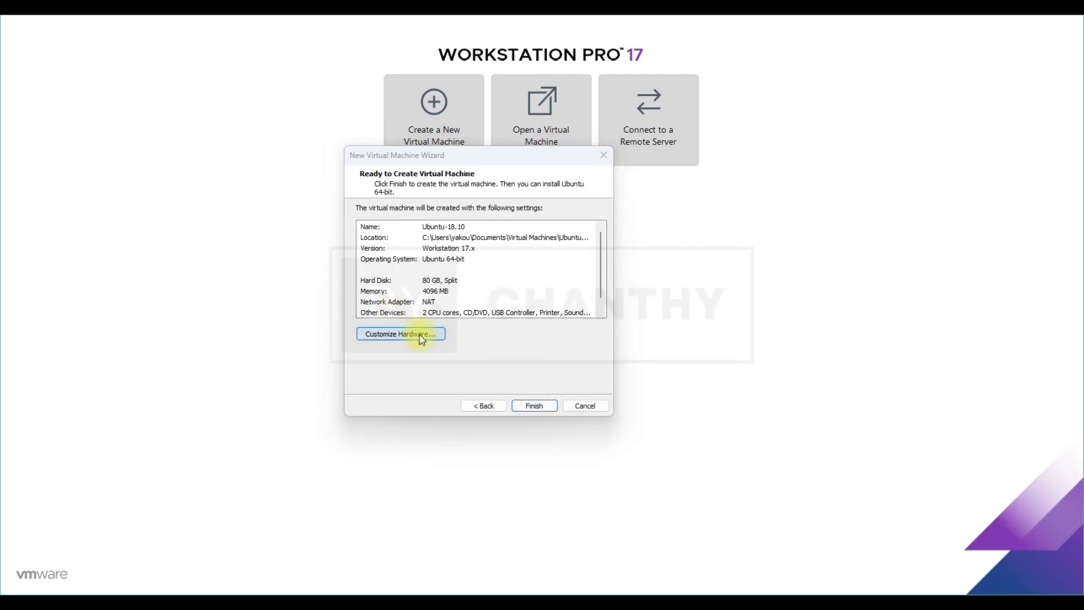
pyautogui.click(420, 335)
# Set the CD/DVD drive to use an ISO image and browse into OPERATING SYSTEM > Ubuntu.
pyautogui.click(305, 131)
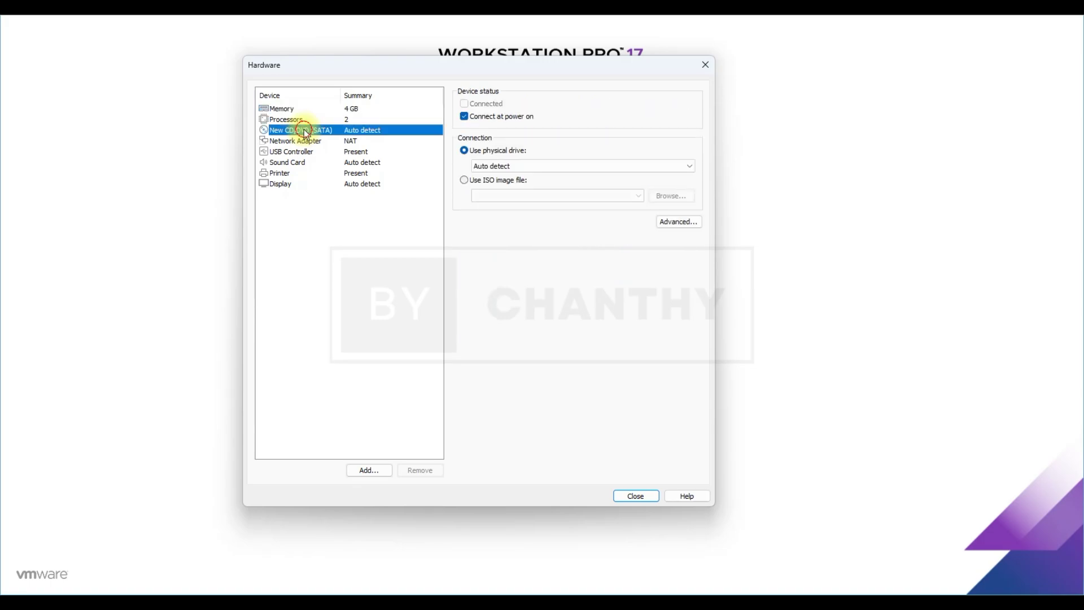
pyautogui.click(473, 181)
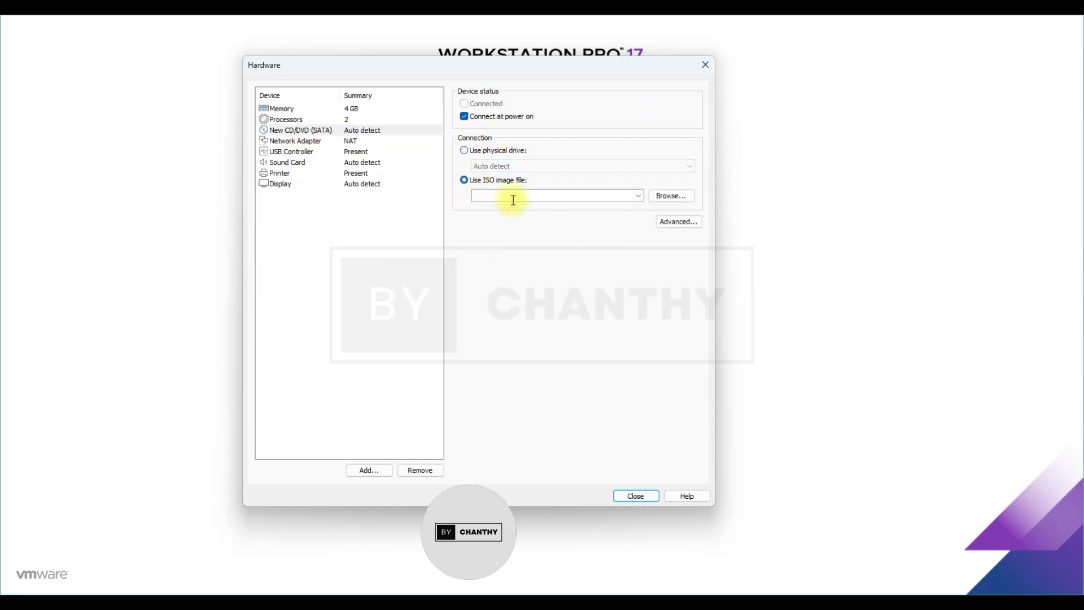
pyautogui.click(658, 197)
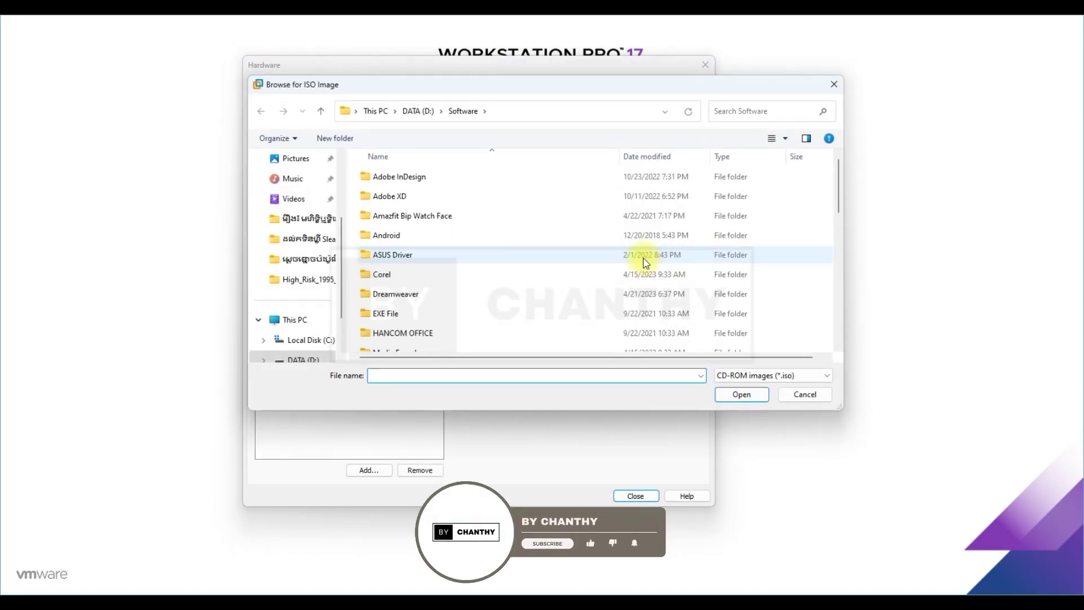
pyautogui.scroll(-3, 395, 271)
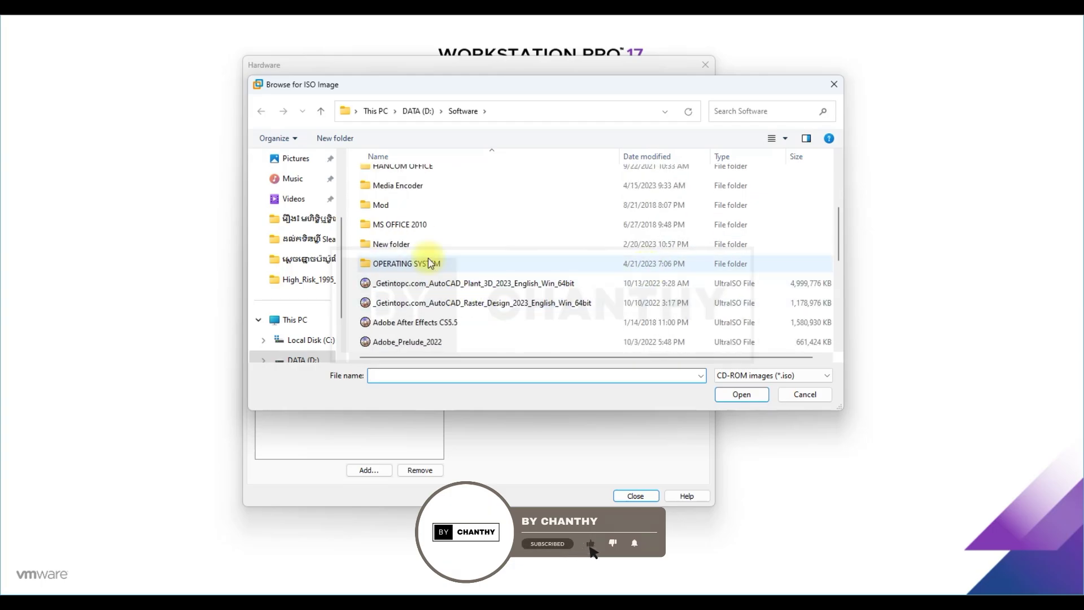
pyautogui.doubleClick(428, 265)
pyautogui.doubleClick(418, 257)
# Pick the Ubuntu-18.10 ISO, close the hardware settings, and finish creating the VM.
pyautogui.scroll(-2, 423, 254)
pyautogui.scroll(-1, 435, 320)
pyautogui.click(406, 355)
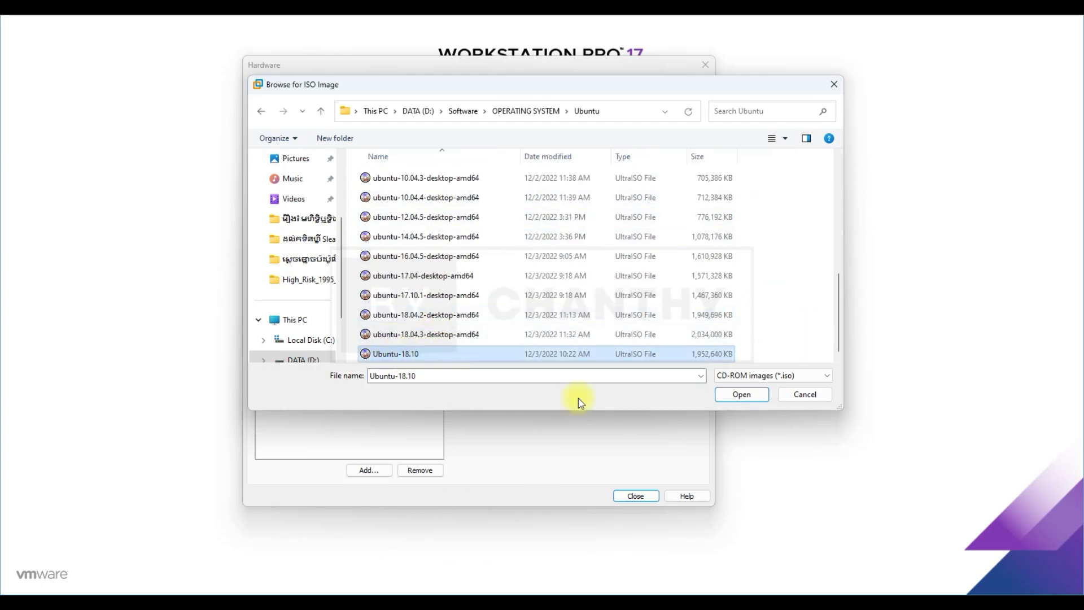
pyautogui.click(758, 396)
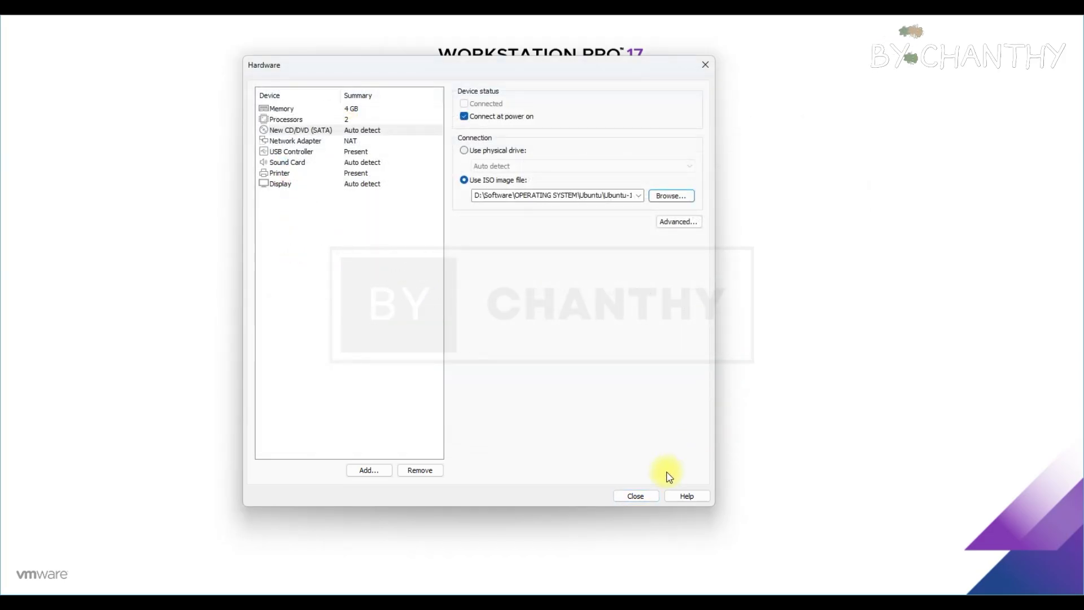
pyautogui.click(638, 497)
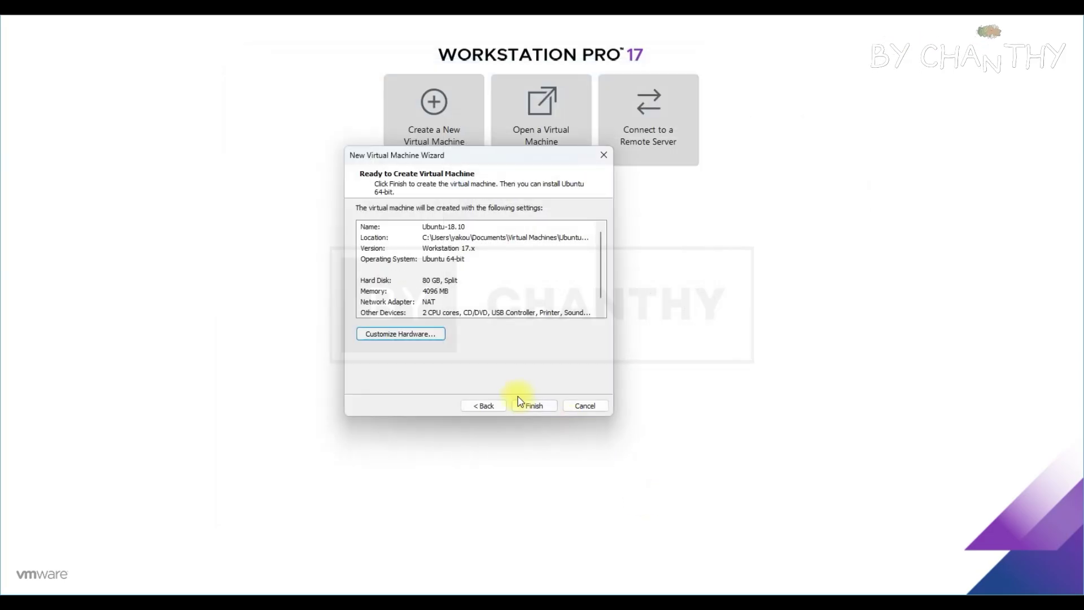
pyautogui.click(533, 407)
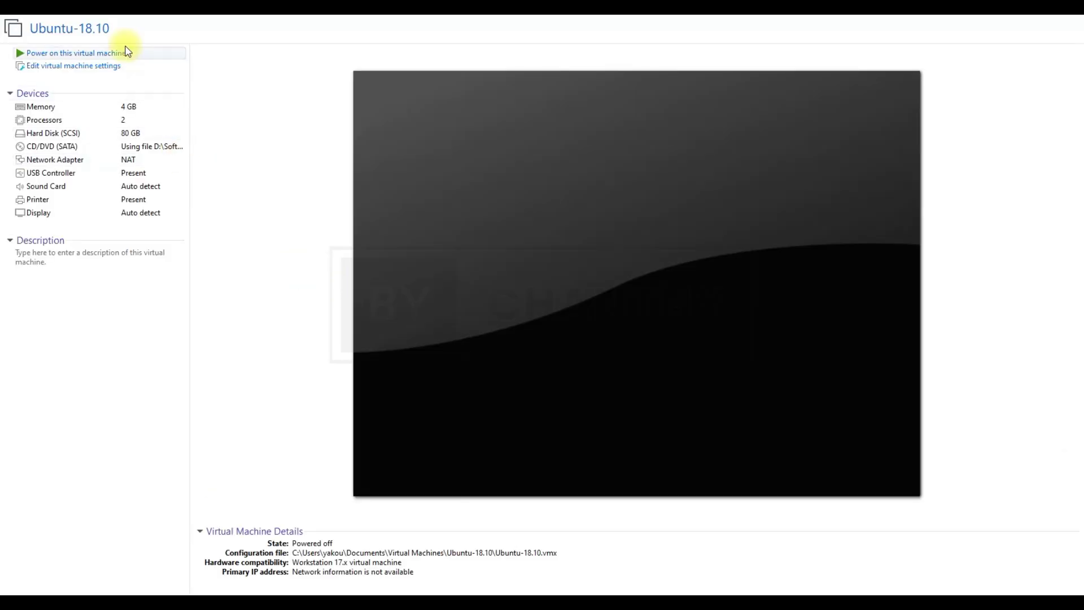
# Power on the Ubuntu-18.10 VM, dismiss the printing warning, and boot Install Ubuntu in English.
pyautogui.click(99, 56)
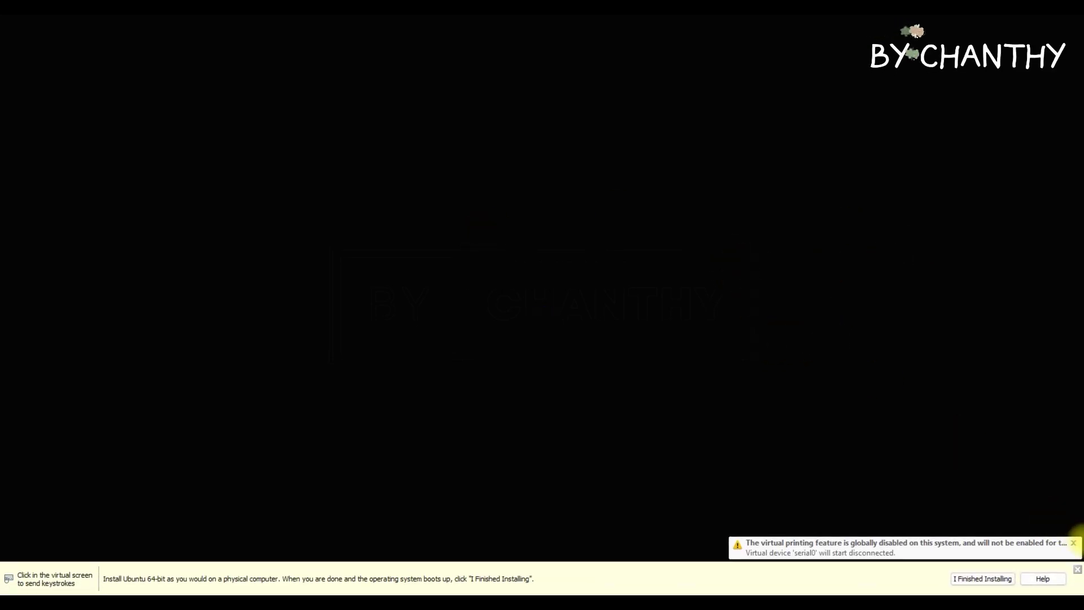
pyautogui.click(1074, 542)
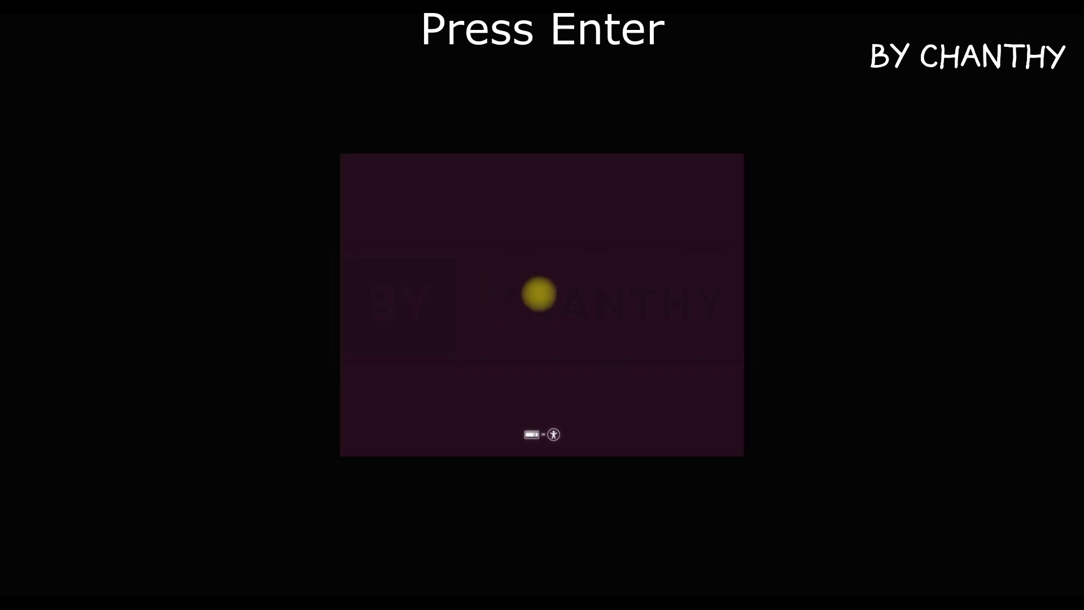
pyautogui.press('Return')
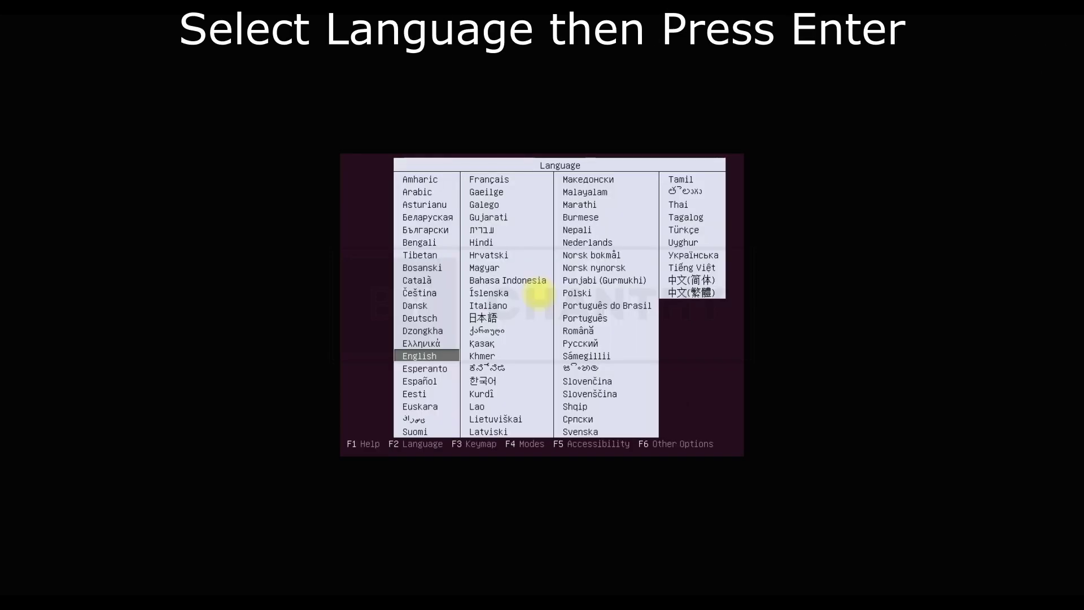
pyautogui.press('Return')
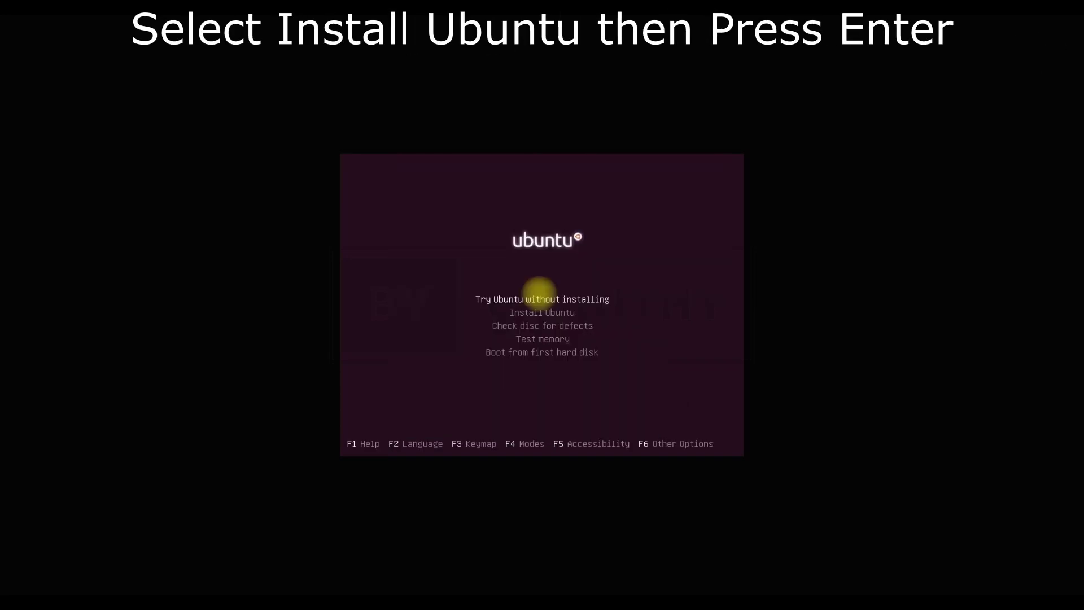
pyautogui.press('Down')
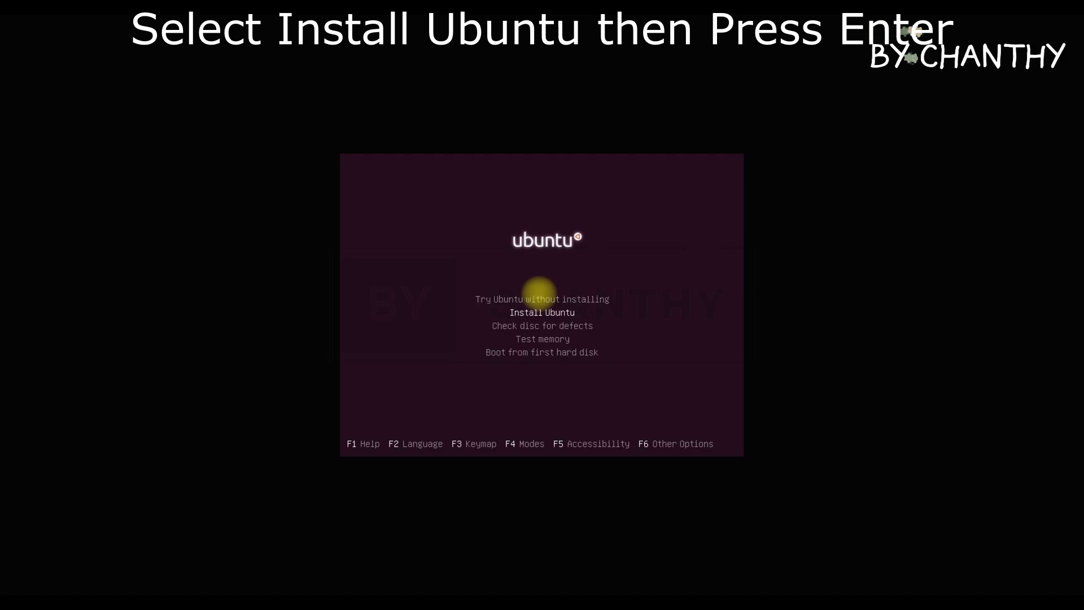
pyautogui.press('Return')
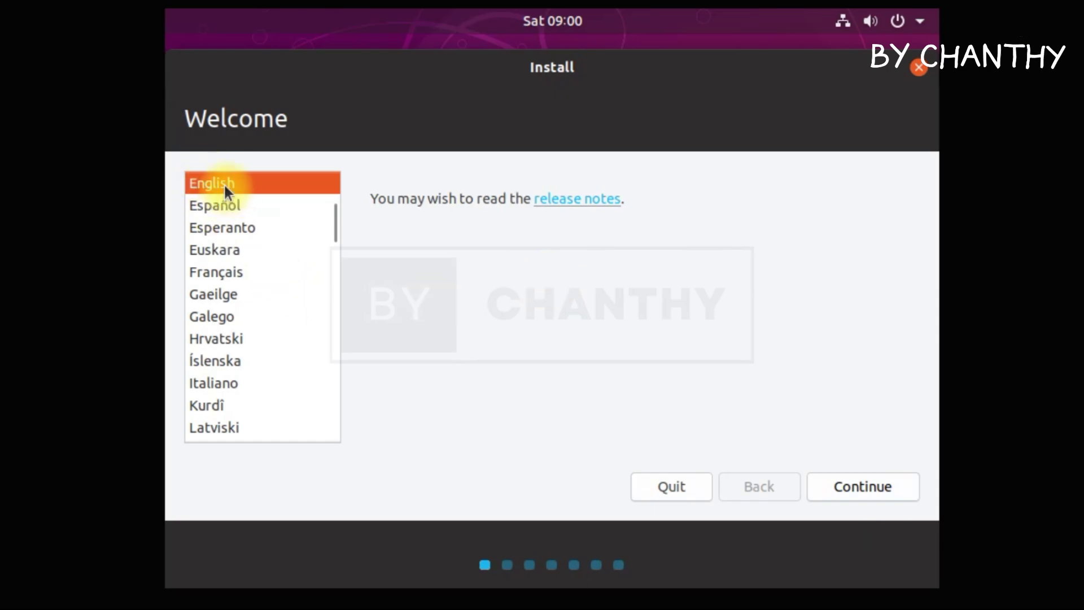
# Keep English, the English (US) keyboard layout, and normal installation.
pyautogui.click(897, 486)
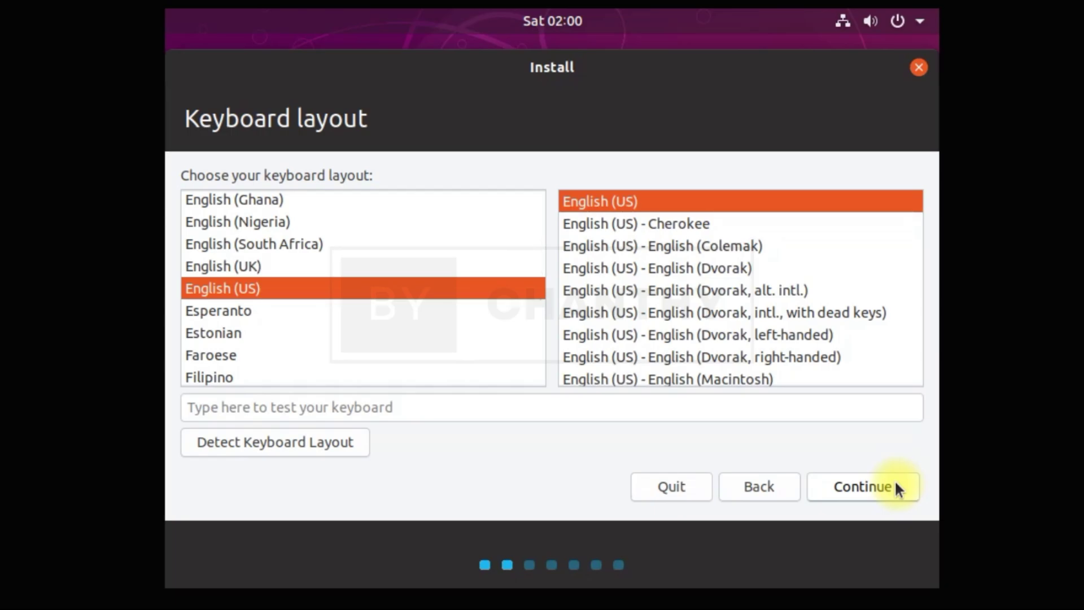
pyautogui.click(891, 494)
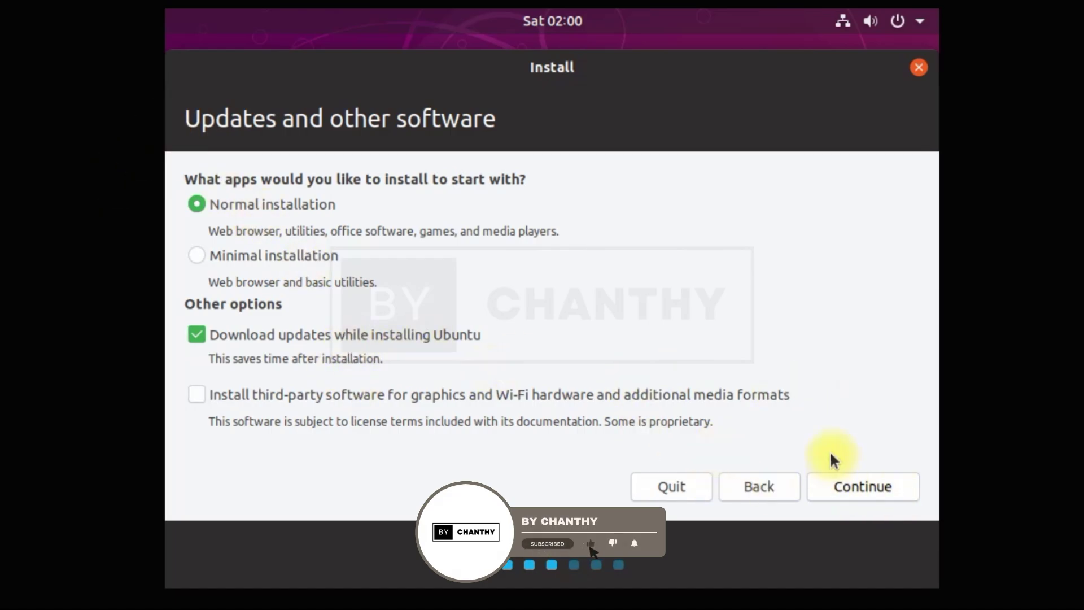
pyautogui.click(899, 490)
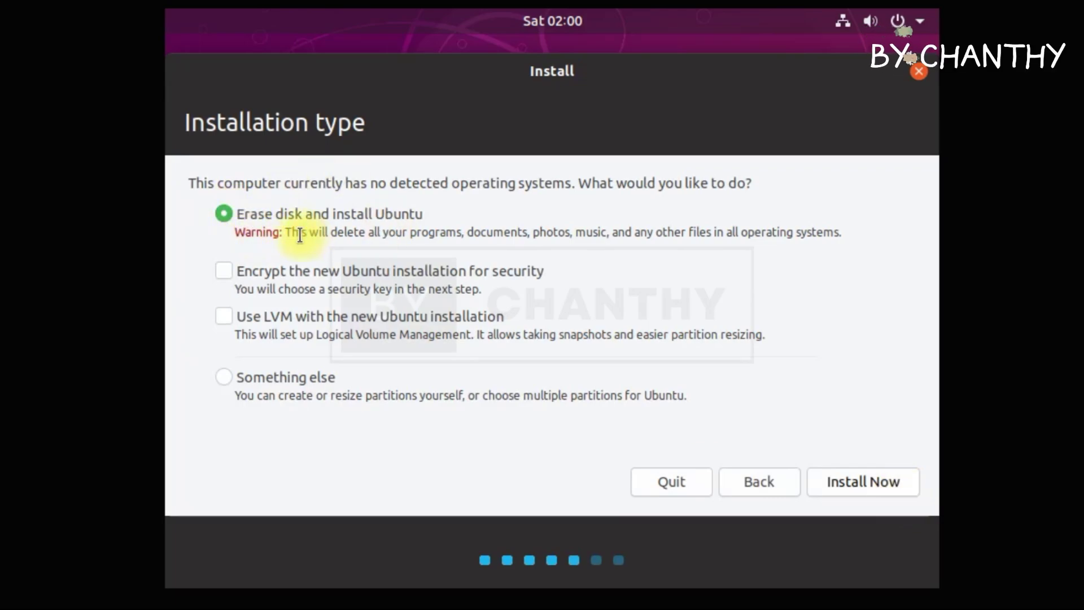
# Install by erasing the whole disk, confirm the partition changes, and keep Los Angeles as location.
pyautogui.moveTo(235, 232); pyautogui.dragTo(843, 247)
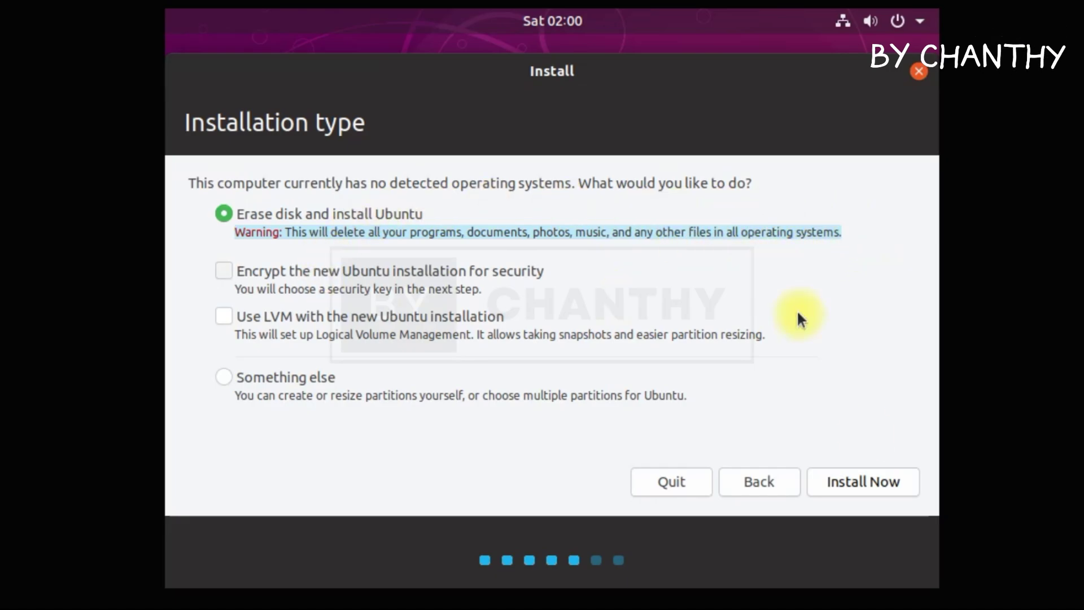
pyautogui.click(894, 483)
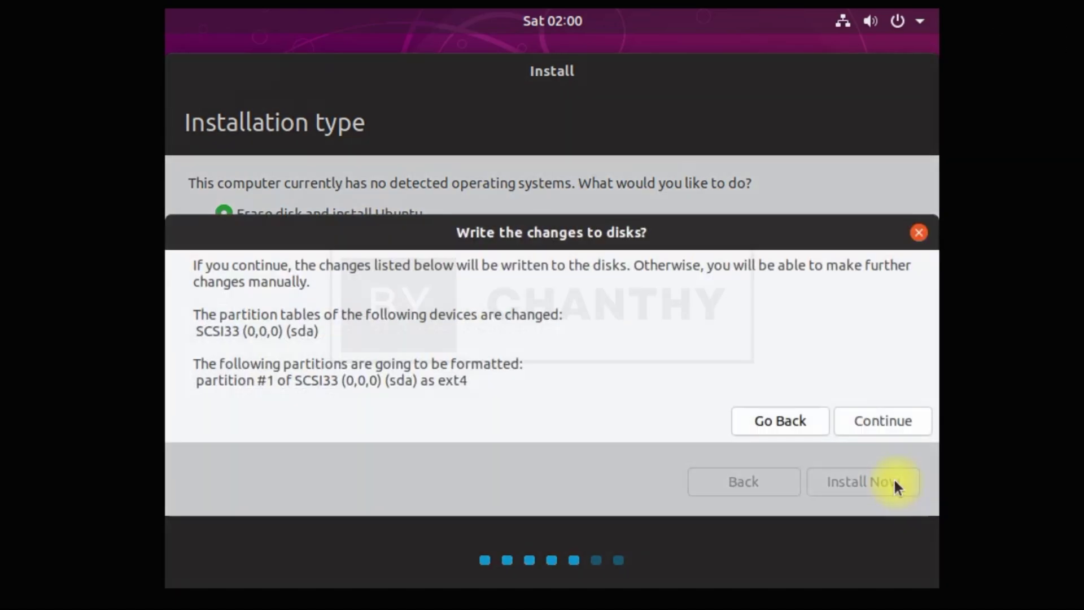
pyautogui.click(898, 428)
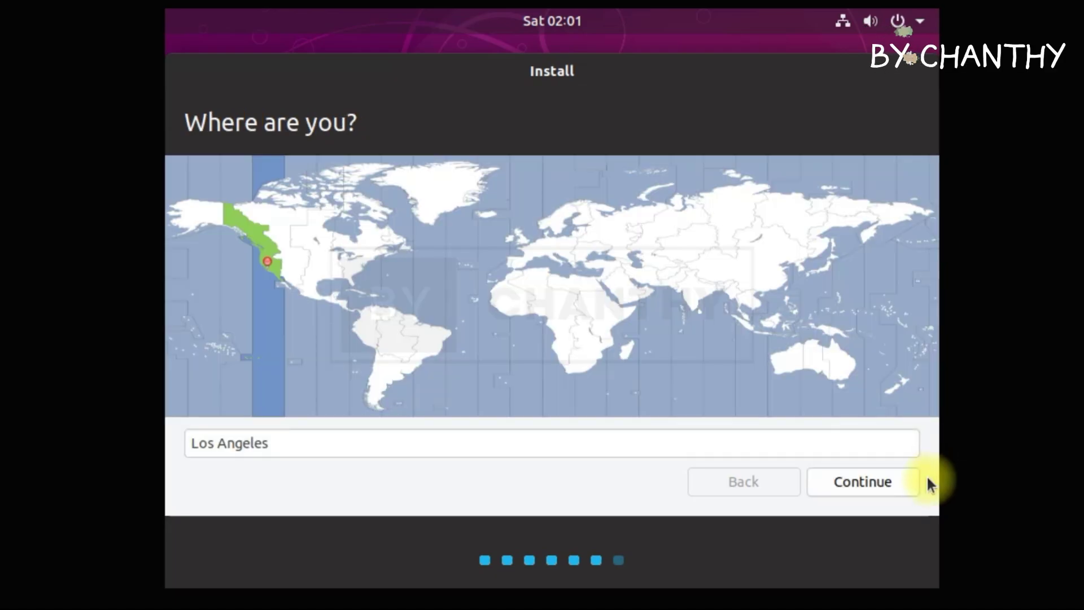
pyautogui.click(883, 479)
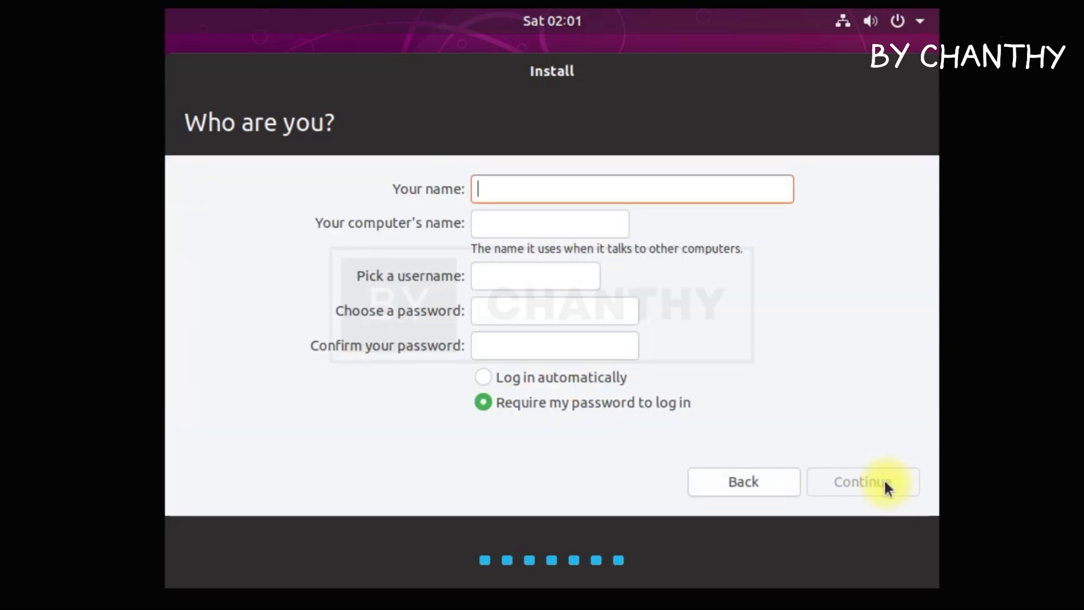
# Enter the user's name and set the computer name to end in -PC with a capital first letter.
pyautogui.write('TOPSHARE')
pyautogui.hotkey('shift', 'Left')
pyautogui.hotkey('shift', 'Left')
pyautogui.hotkey('shift', 'Left')
pyautogui.hotkey('shift', 'Left')
pyautogui.hotkey('shift', 'Left')
pyautogui.hotkey('shift', 'Left')
pyautogui.hotkey('shift', 'Left')
pyautogui.hotkey('shift', 'Left')
pyautogui.write('topshare')
pyautogui.moveTo(541, 224); pyautogui.dragTo(676, 220)
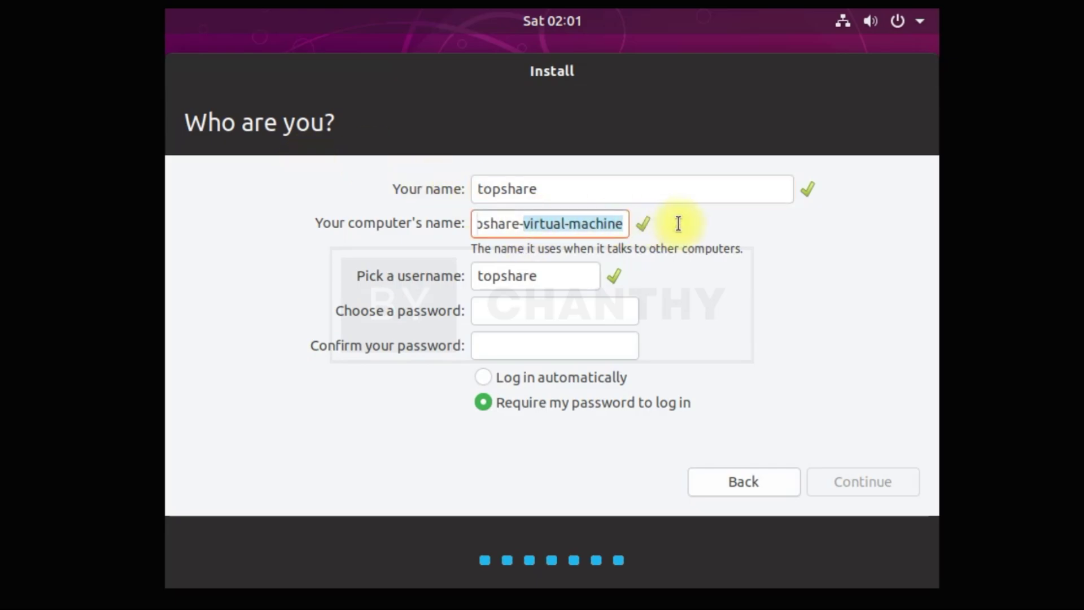
pyautogui.write('PC')
pyautogui.press('Tab')
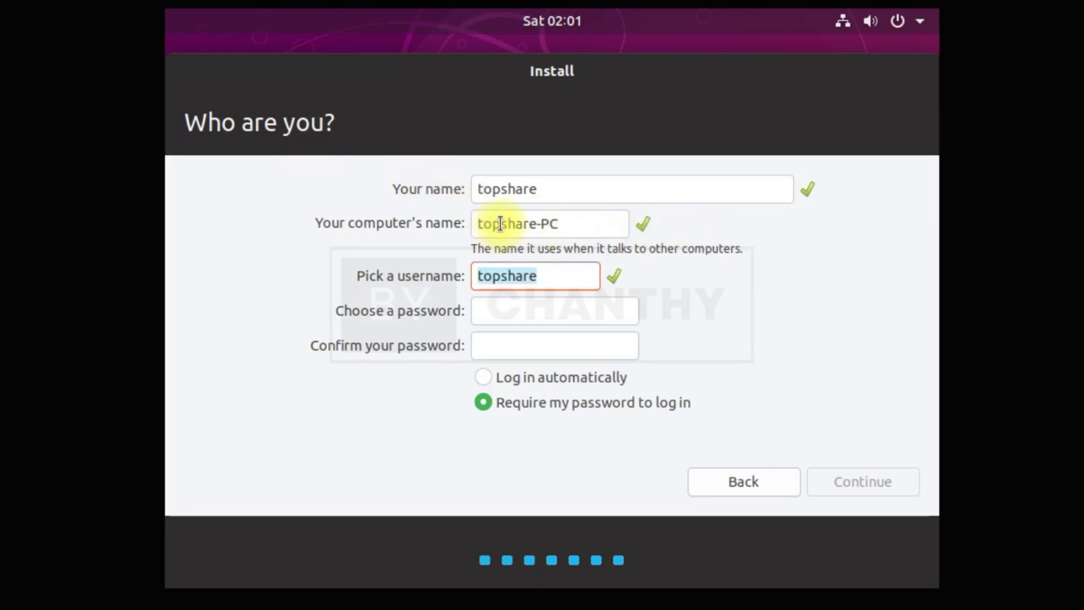
pyautogui.click(476, 224)
pyautogui.press('Delete')
pyautogui.write('T')
# Fill in the account password and its confirmation, then continue the installation.
pyautogui.click(533, 320)
pyautogui.click(612, 348)
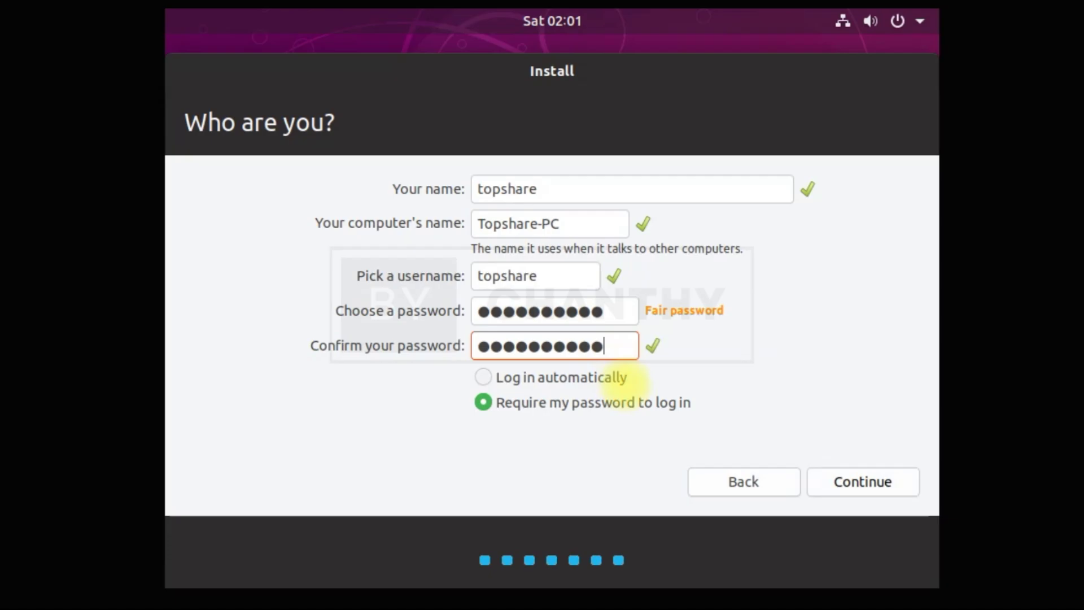
pyautogui.click(895, 489)
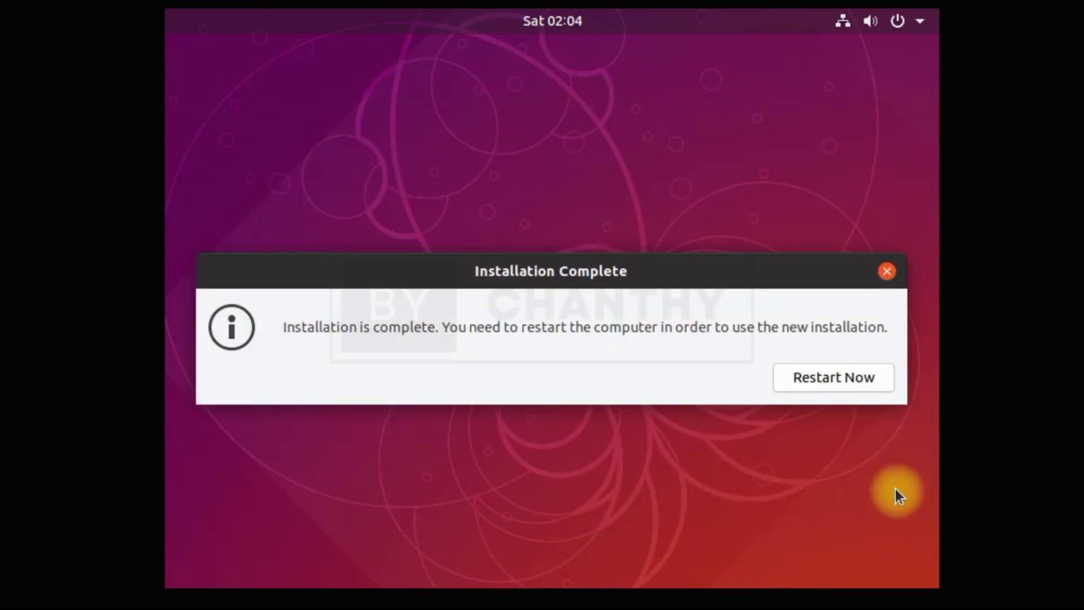
# Restart the VM from the Installation Complete dialog once installation finishes.
pyautogui.click(881, 387)
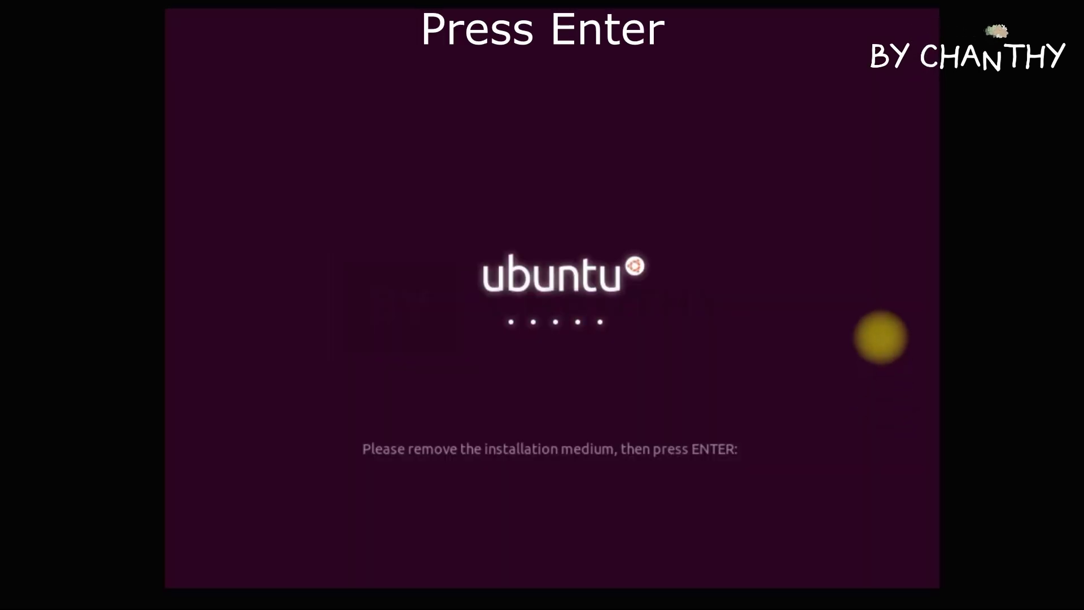
# Reboot without the install medium and sign in to the user account with its password.
pyautogui.press('Return')
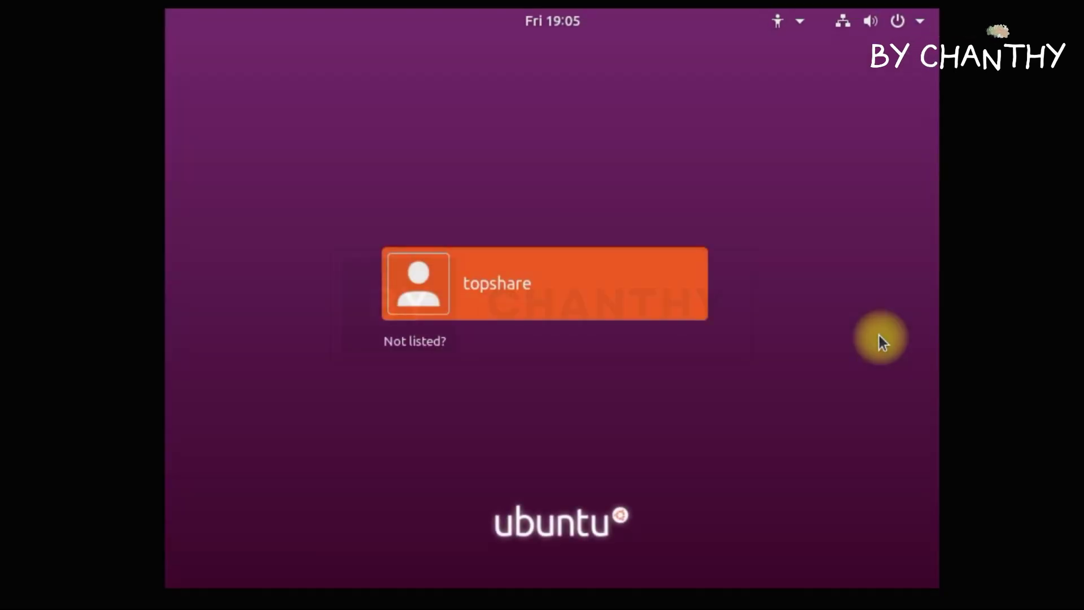
pyautogui.click(604, 277)
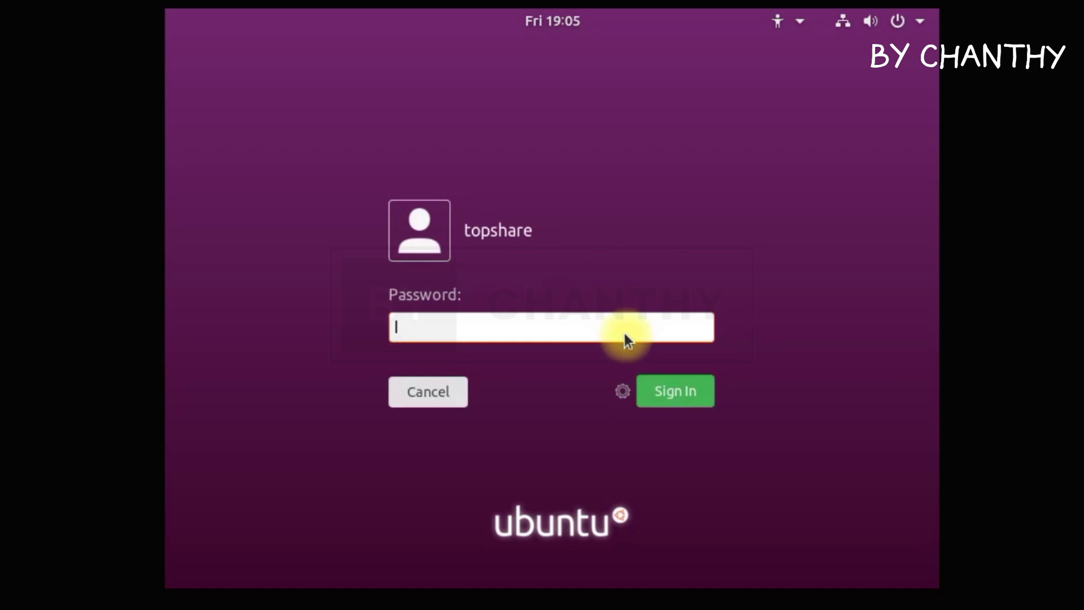
pyautogui.write('●●●●●●●●●')
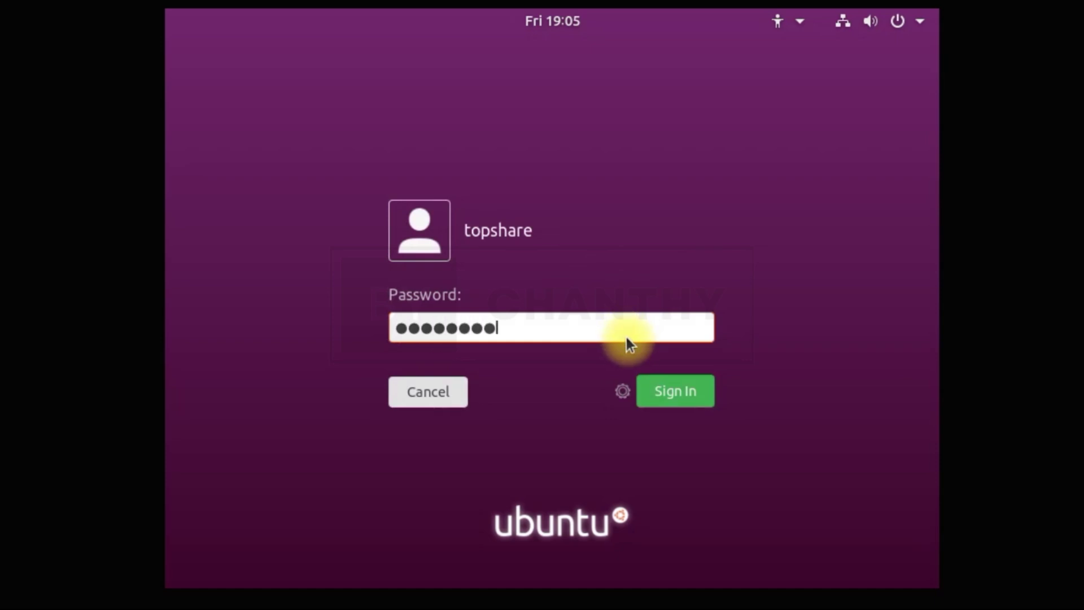
pyautogui.write('●●')
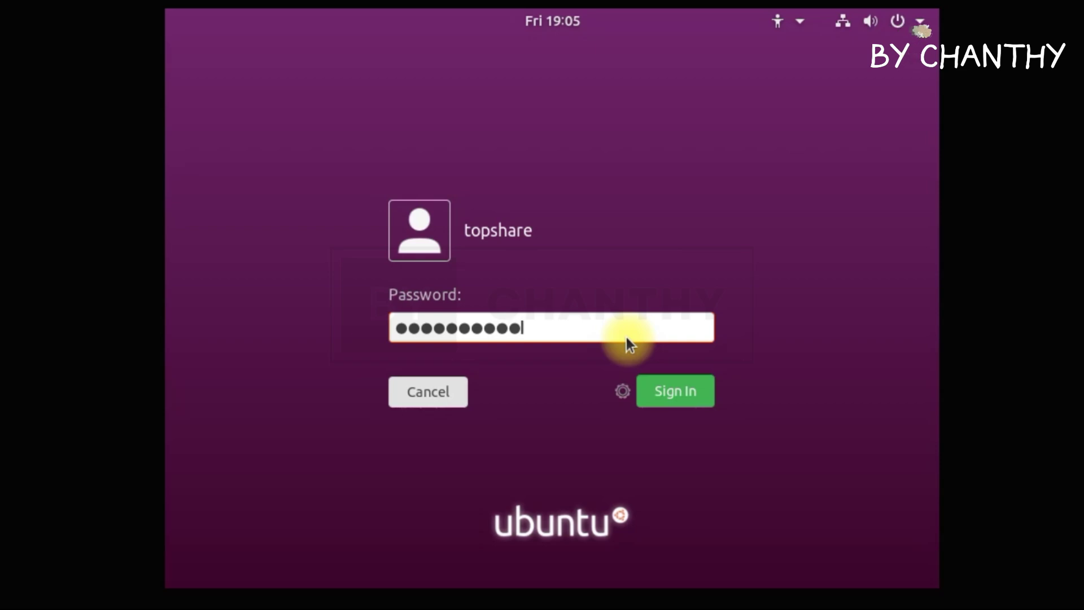
pyautogui.click(664, 394)
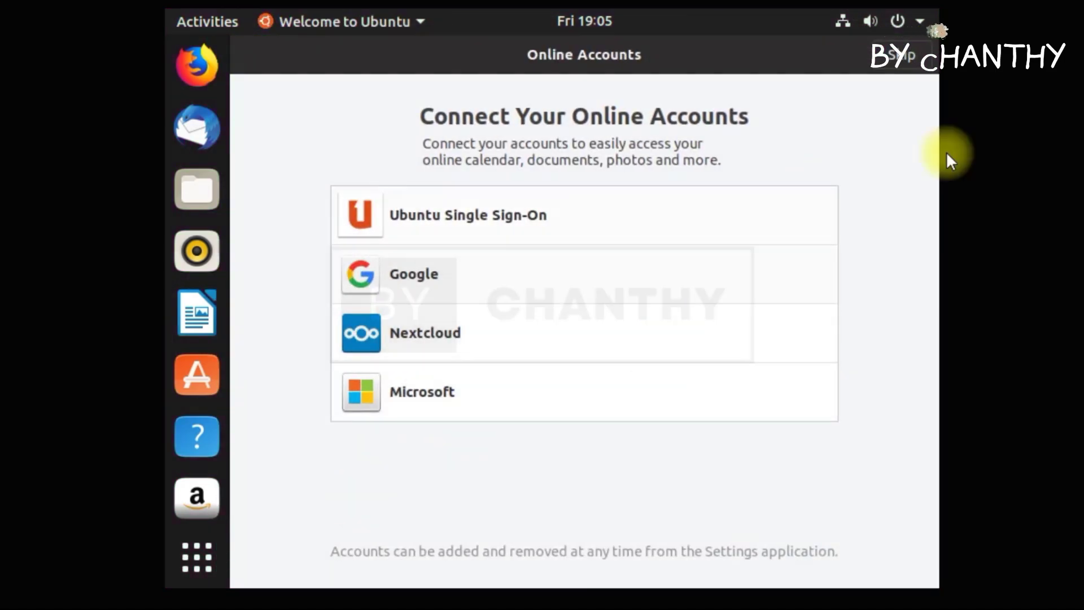
# Skip Online Accounts, advance the Welcome tour to You're ready to go!, and click Done.
pyautogui.click(901, 58)
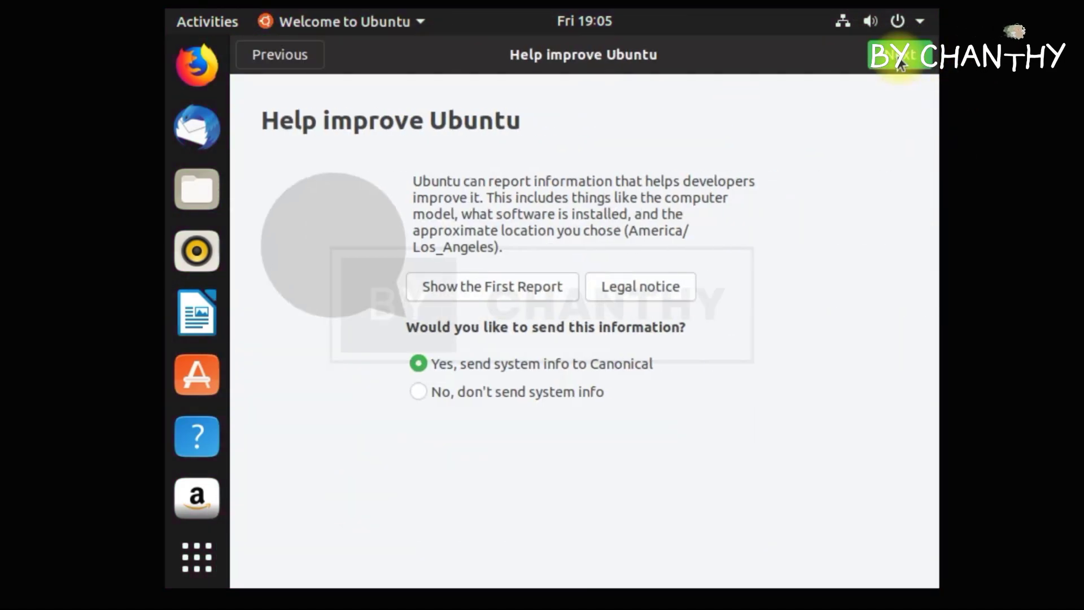
pyautogui.moveTo(598, 54); pyautogui.dragTo(649, 350)
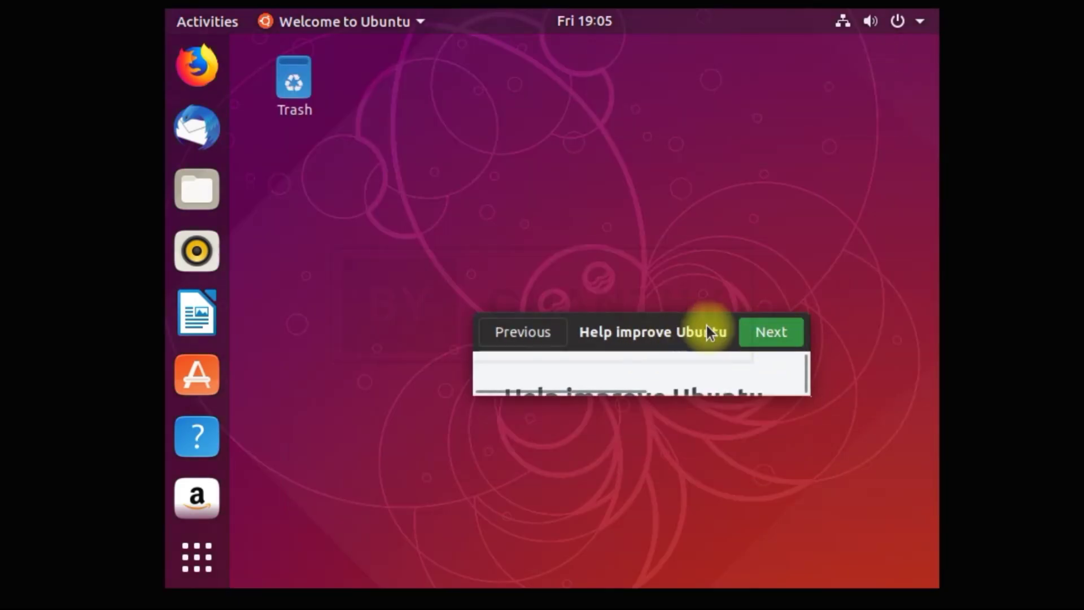
pyautogui.click(765, 331)
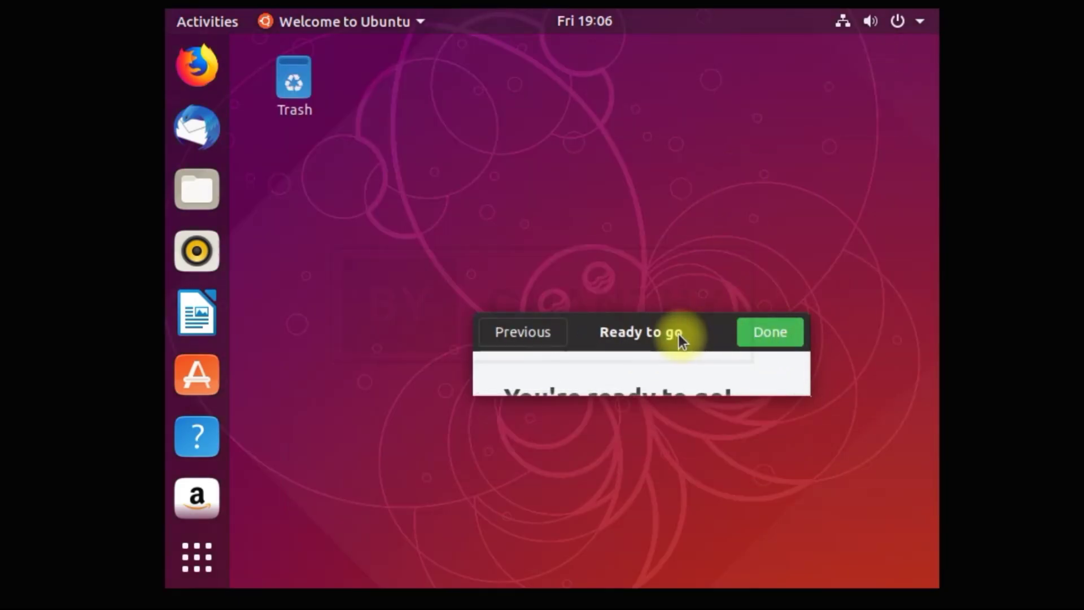
pyautogui.doubleClick(679, 333)
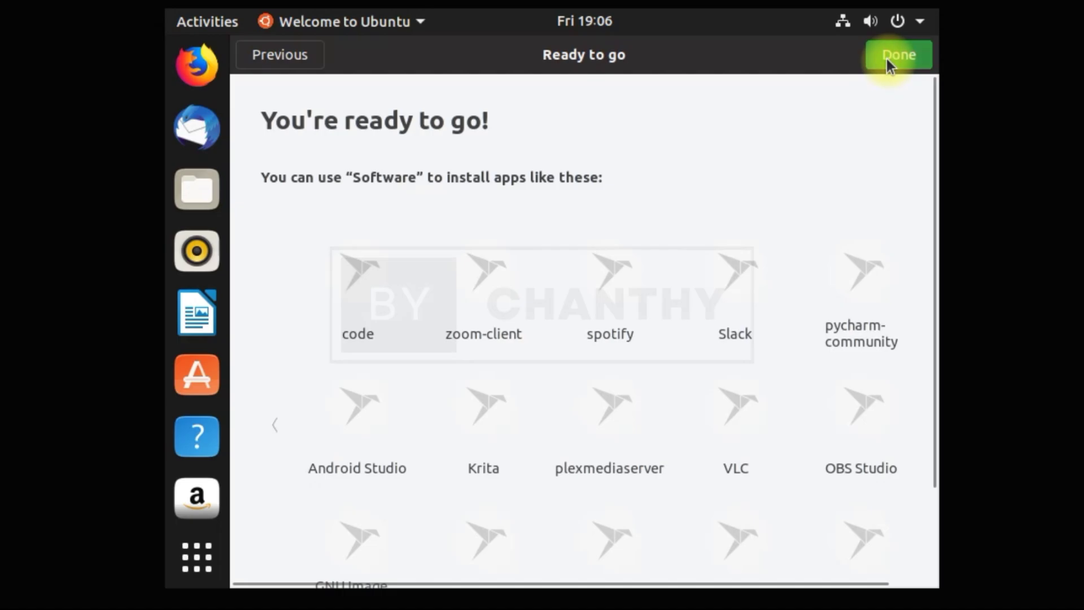
pyautogui.click(886, 59)
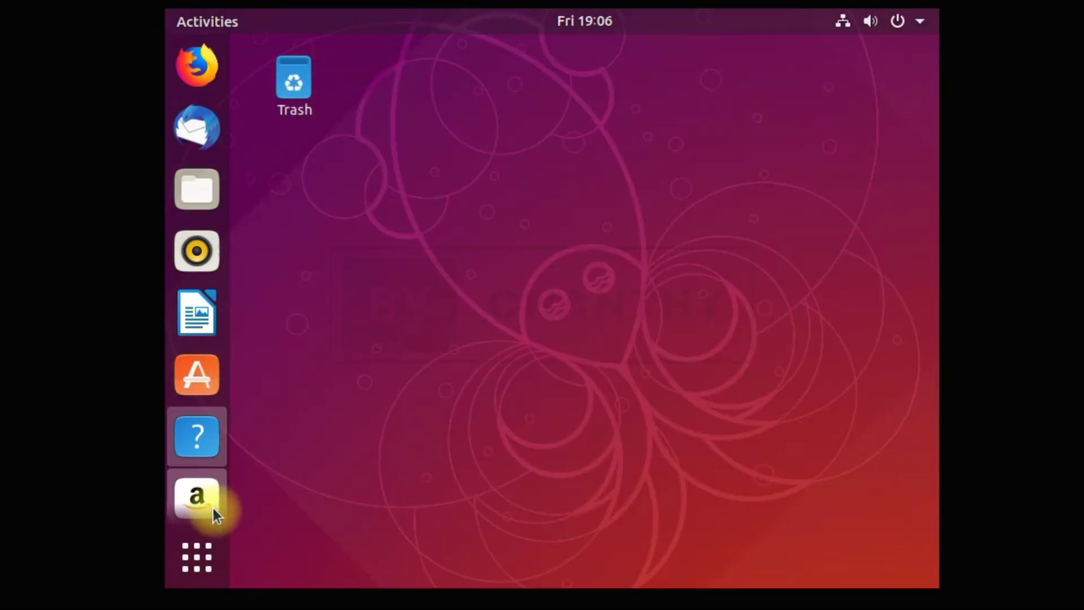
# Launch Settings from the second page of Show Applications, landing on the Bluetooth panel.
pyautogui.click(196, 557)
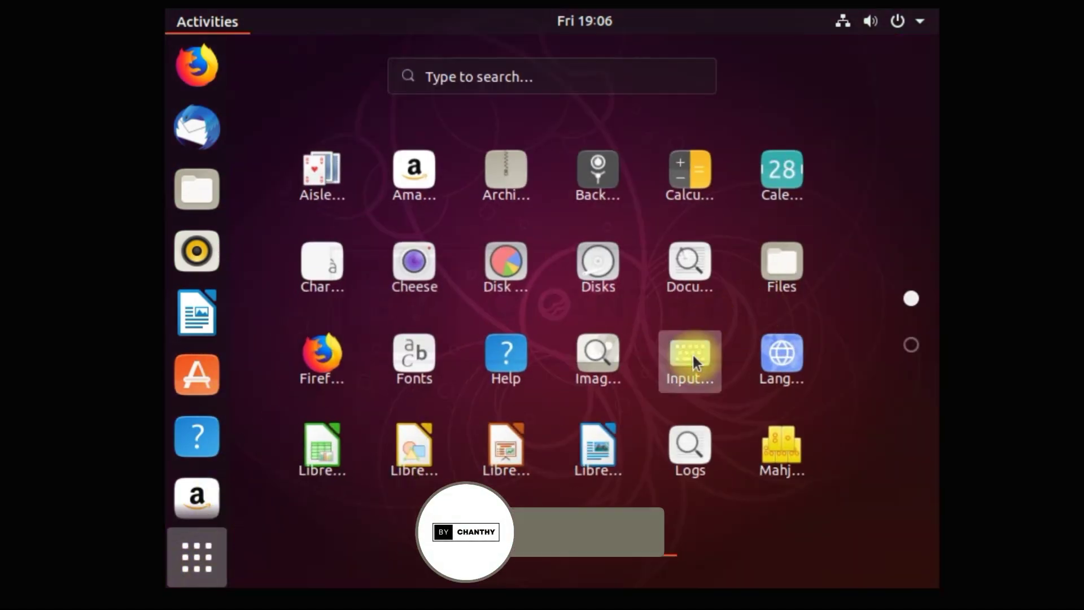
pyautogui.scroll(-1, 785, 403)
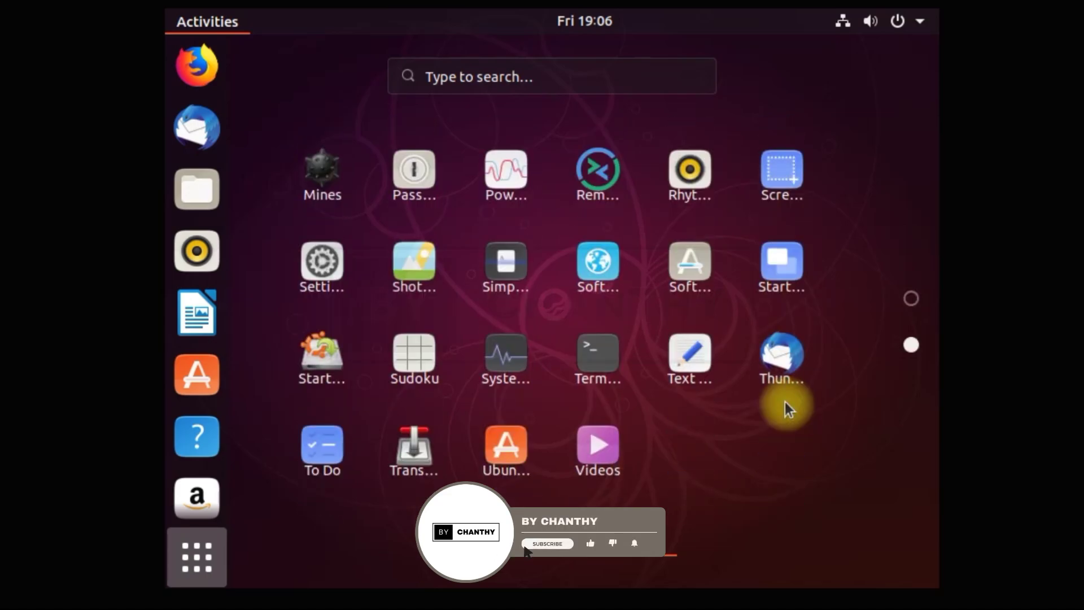
pyautogui.click(322, 263)
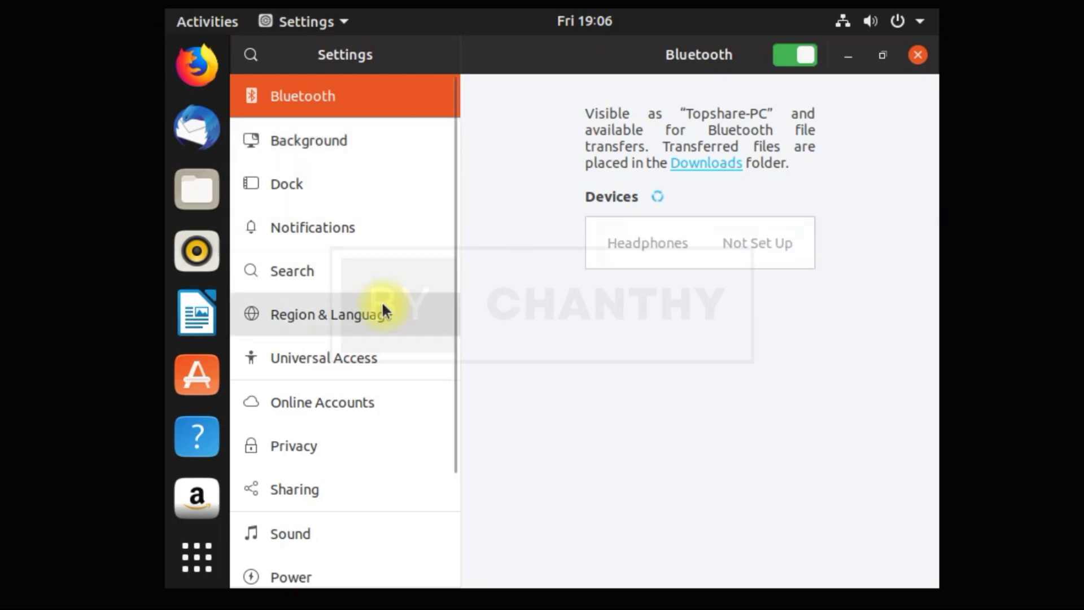
# Set Devices > Displays resolution to 1152 × 864 (4:3), keep the change, and close Settings.
pyautogui.scroll(-5, 388, 394)
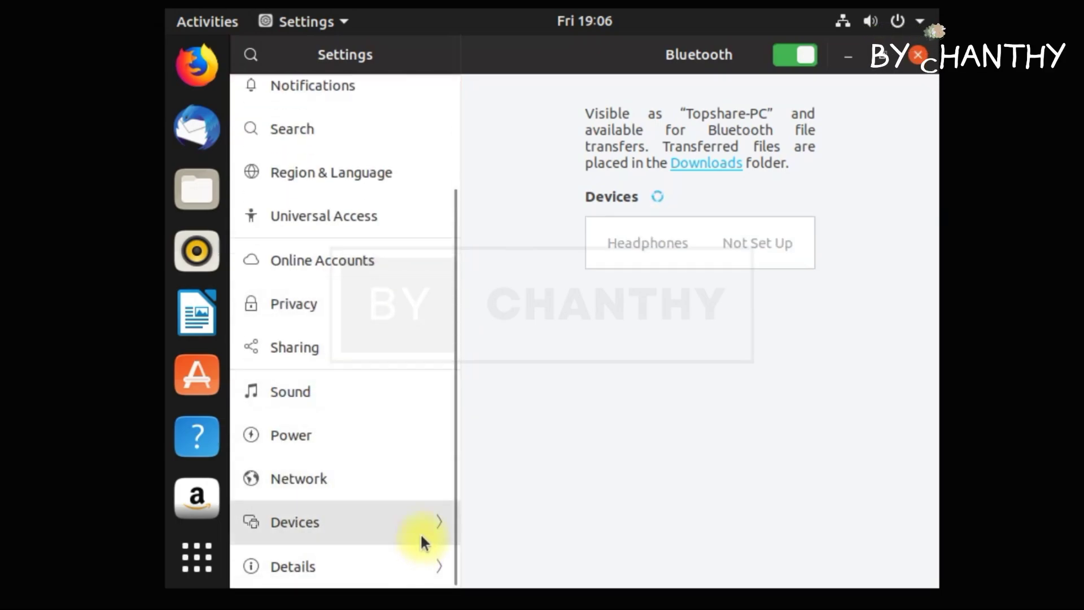
pyautogui.click(427, 523)
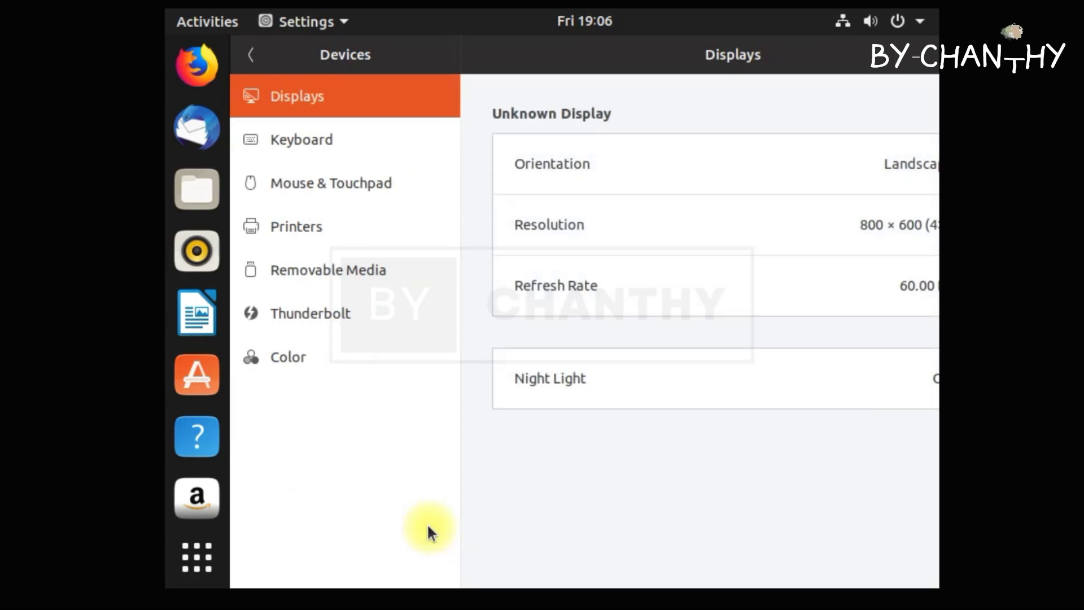
pyautogui.click(849, 227)
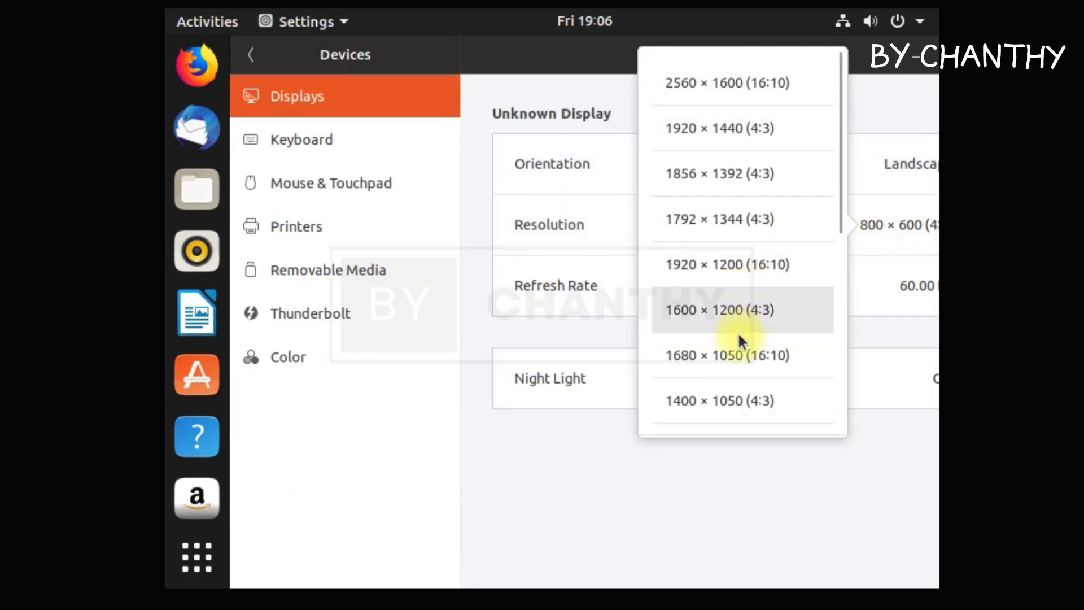
pyautogui.scroll(-5, 739, 338)
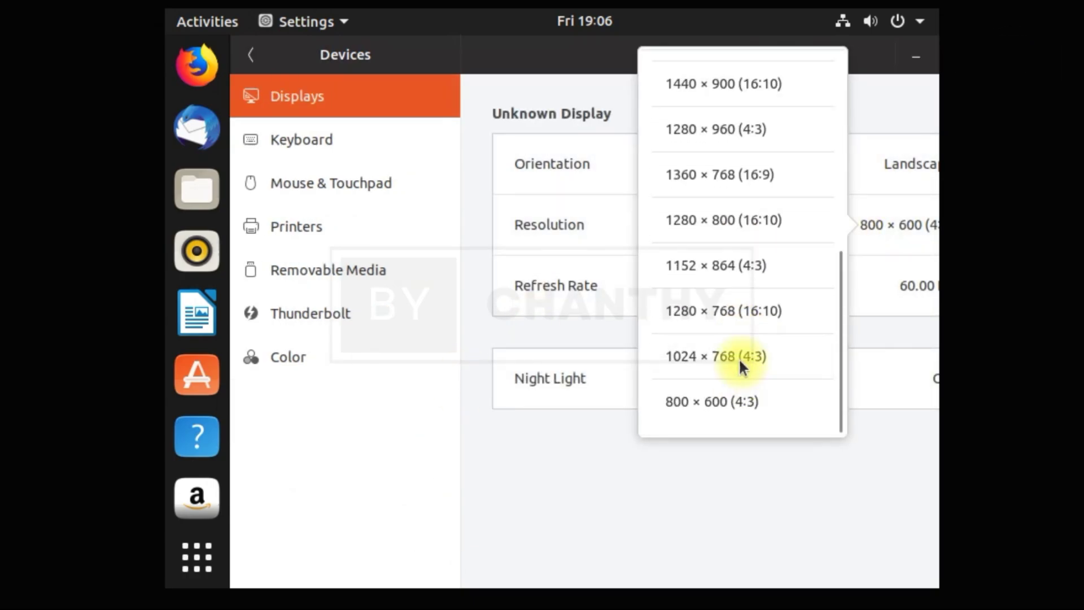
pyautogui.click(751, 265)
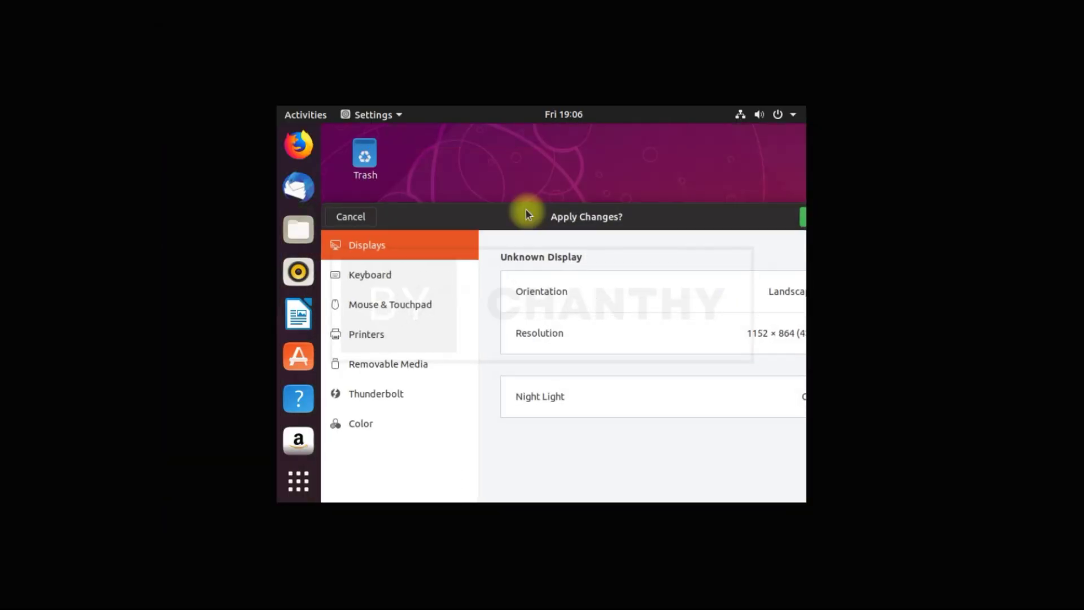
pyautogui.click(669, 201)
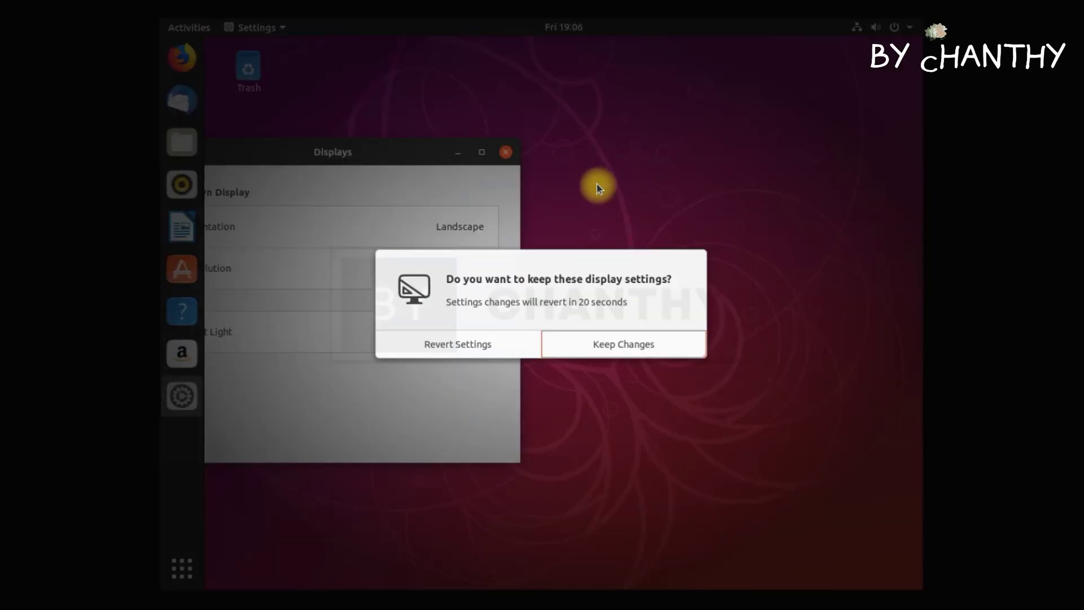
pyautogui.click(636, 342)
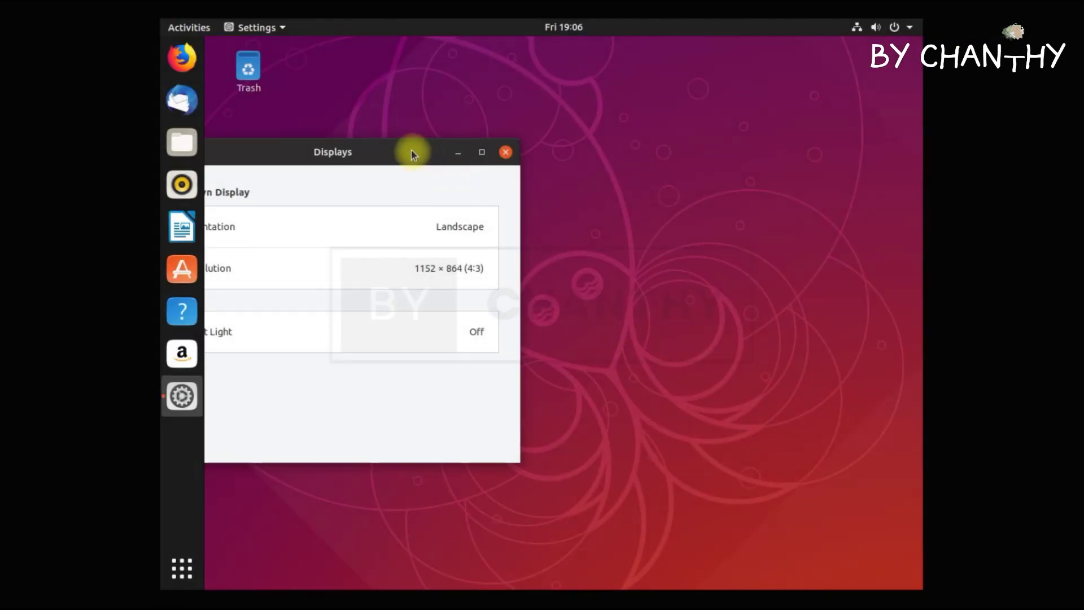
pyautogui.moveTo(411, 150); pyautogui.dragTo(669, 152)
pyautogui.click(763, 156)
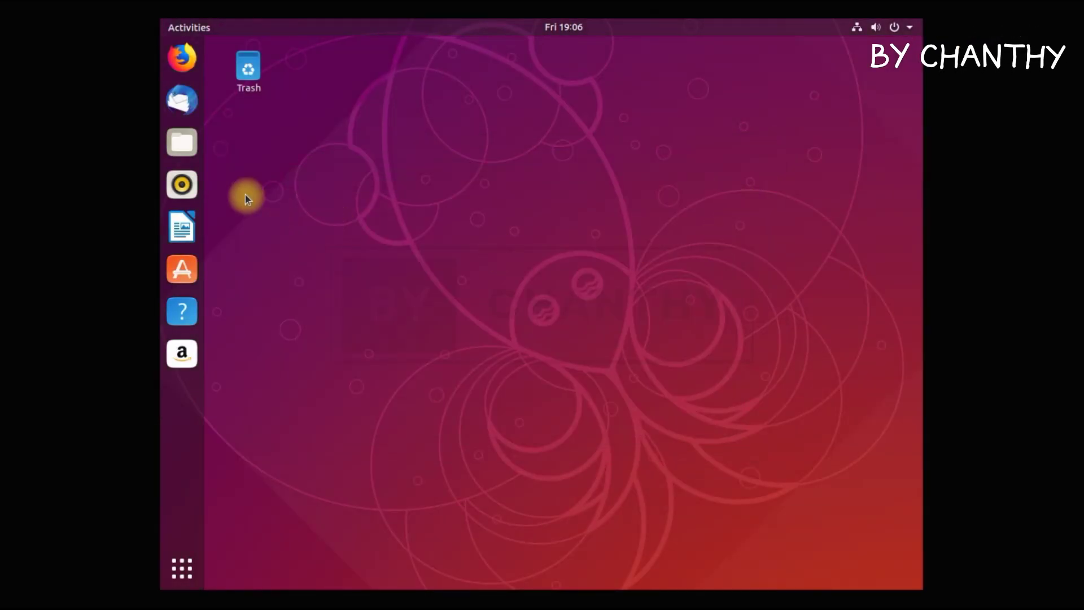
# Expand the wired, Bluetooth and user items in the system menu, then dismiss the end-of-support notice.
pyautogui.click(912, 28)
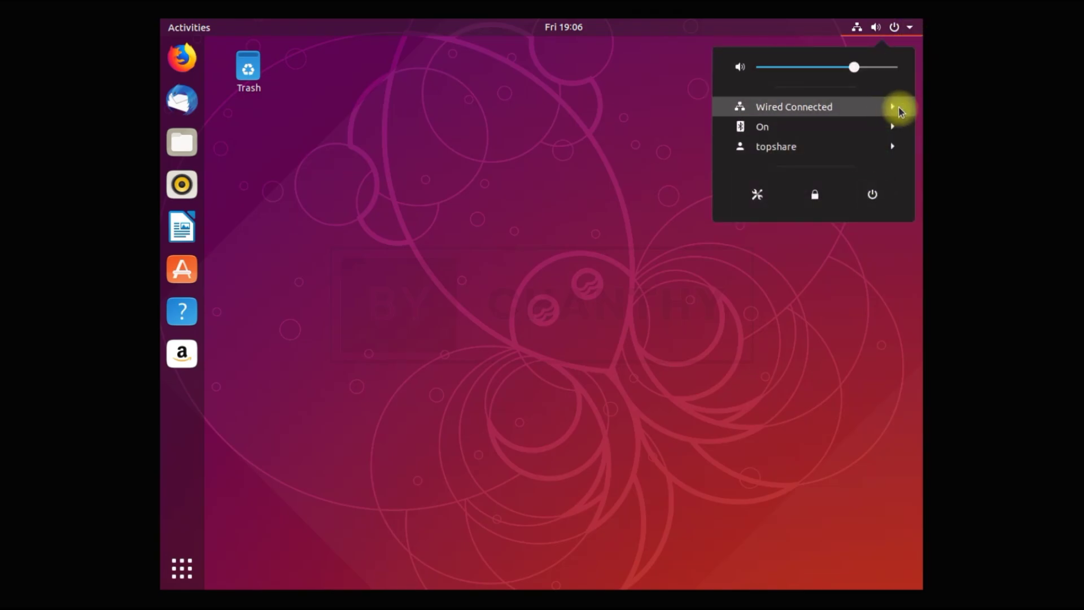
pyautogui.click(893, 108)
pyautogui.click(891, 166)
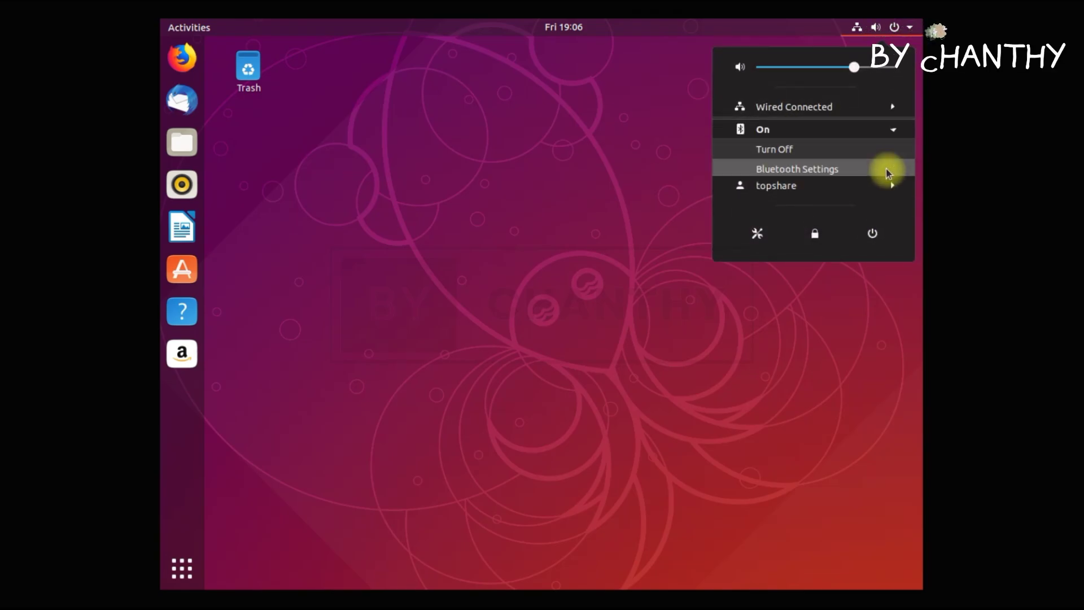
pyautogui.click(893, 186)
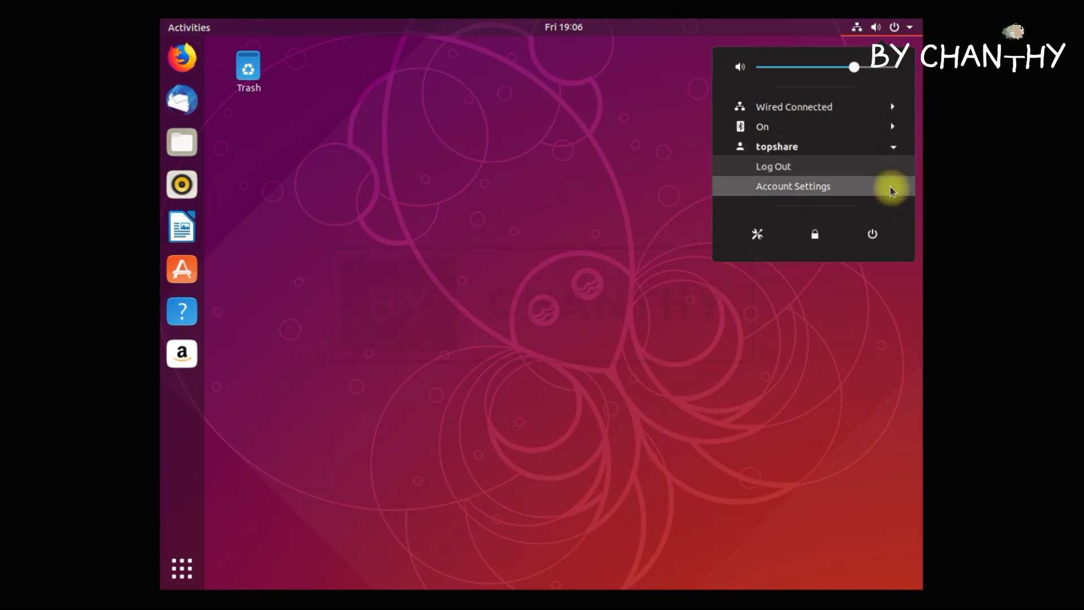
pyautogui.click(893, 146)
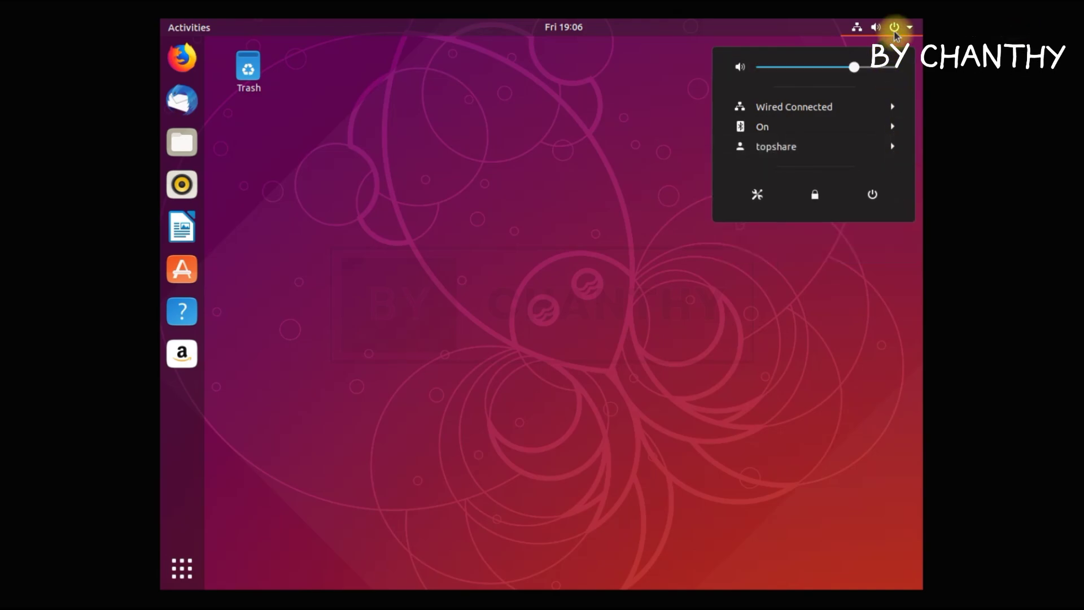
pyautogui.click(874, 29)
pyautogui.click(874, 29)
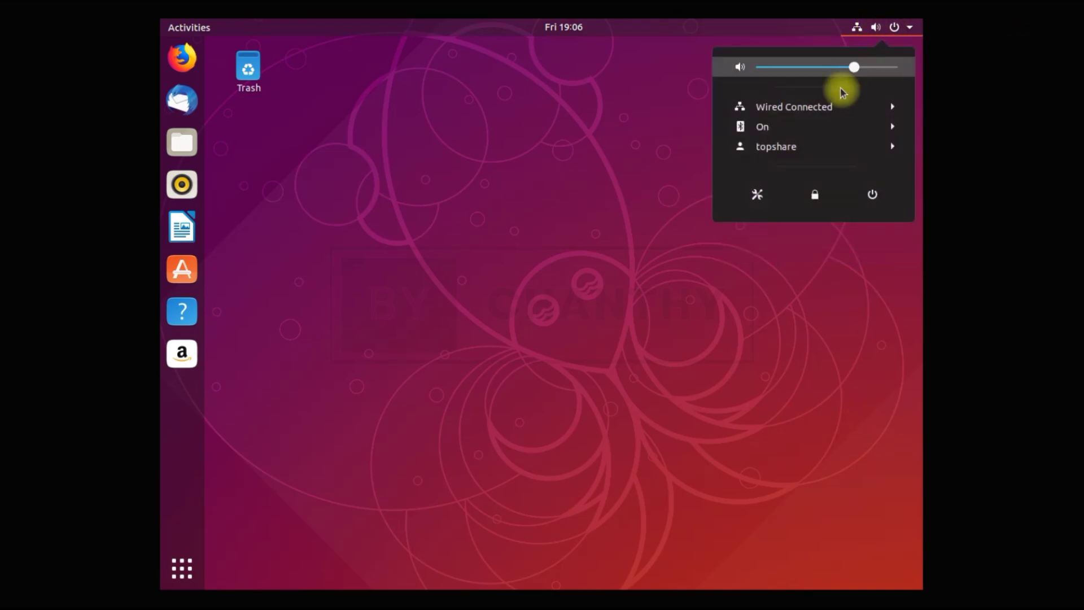
pyautogui.click(617, 121)
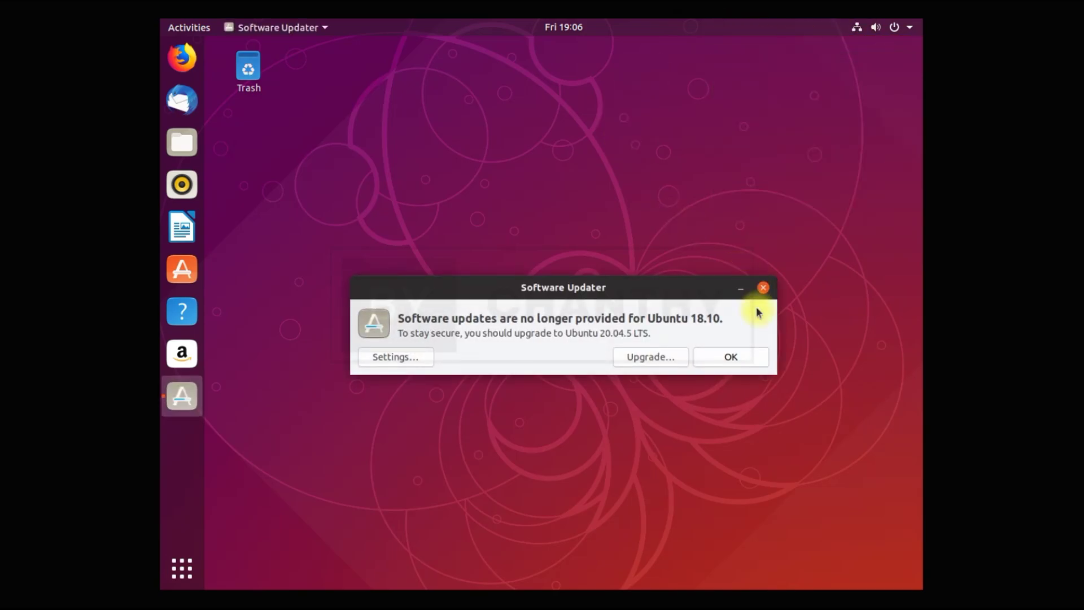
pyautogui.click(762, 358)
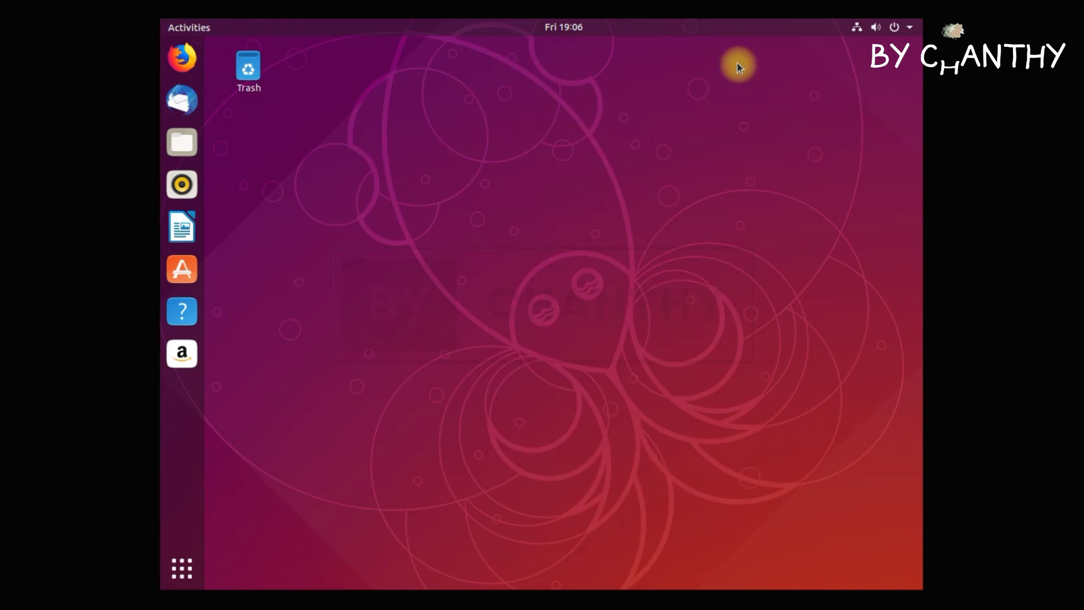
# Browse the calendar forward and back to the current month, then start Firefox.
pyautogui.click(577, 29)
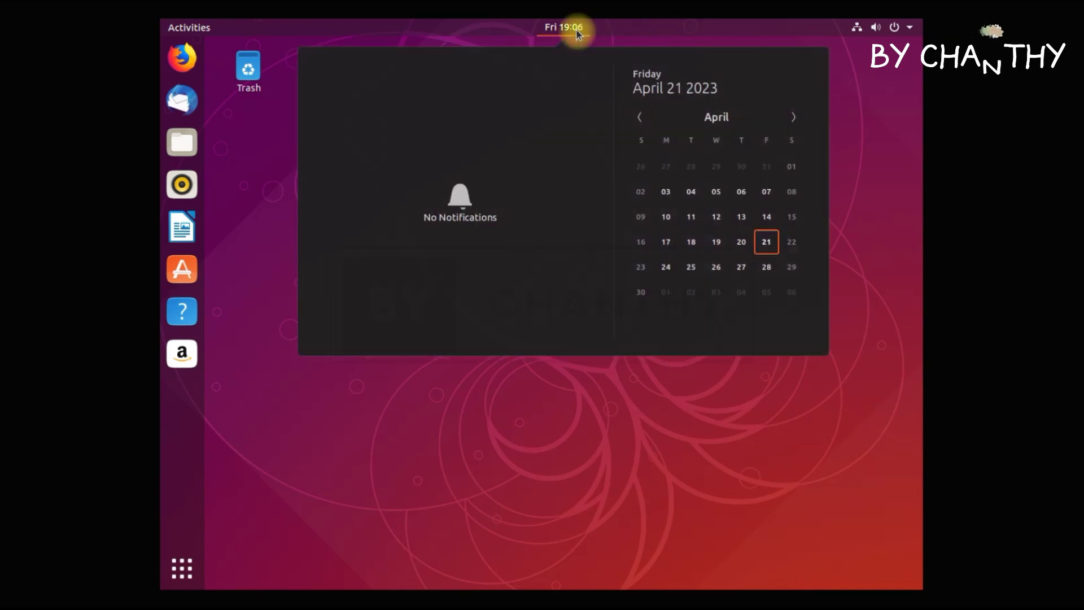
pyautogui.click(794, 117)
pyautogui.click(793, 117)
pyautogui.click(792, 117)
pyautogui.click(642, 117)
pyautogui.click(641, 117)
pyautogui.click(641, 117)
pyautogui.click(654, 375)
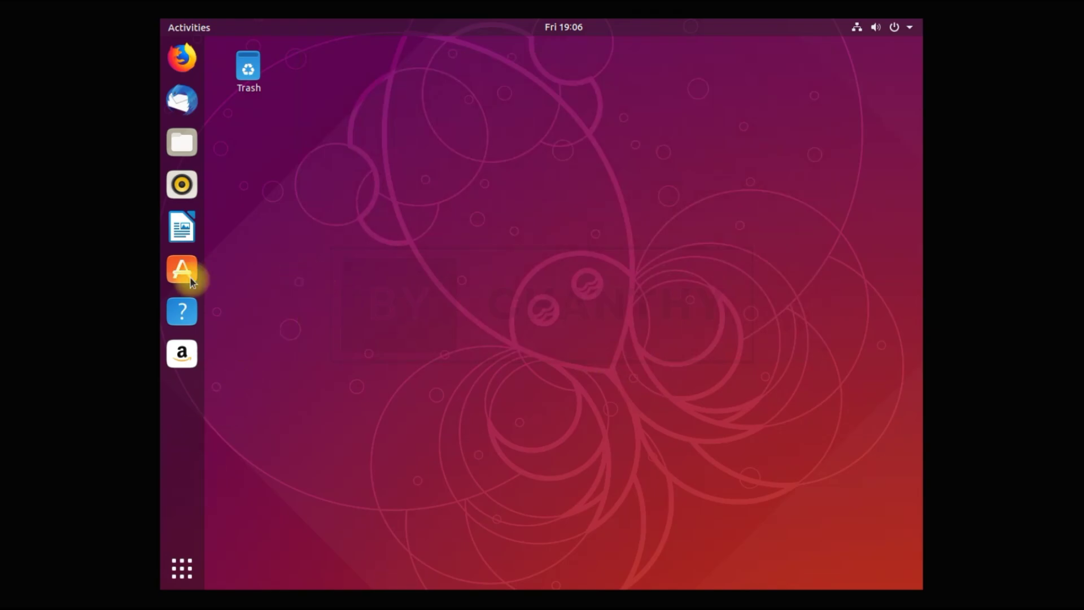
pyautogui.click(183, 61)
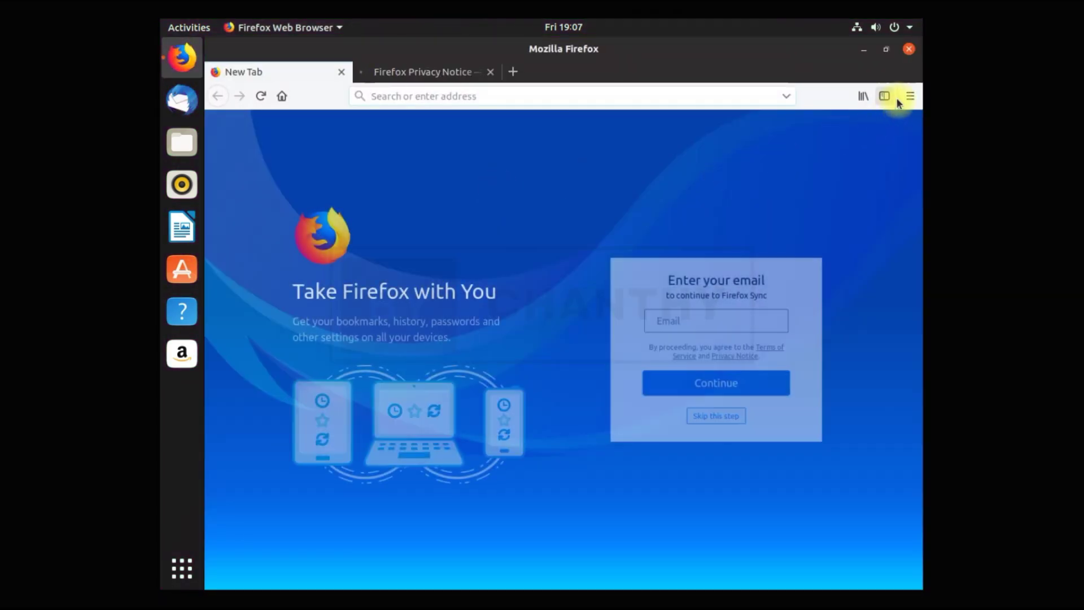
# Confirm Firefox version 63.0 (64-bit) in About Firefox, then close Firefox and both tabs.
pyautogui.click(913, 98)
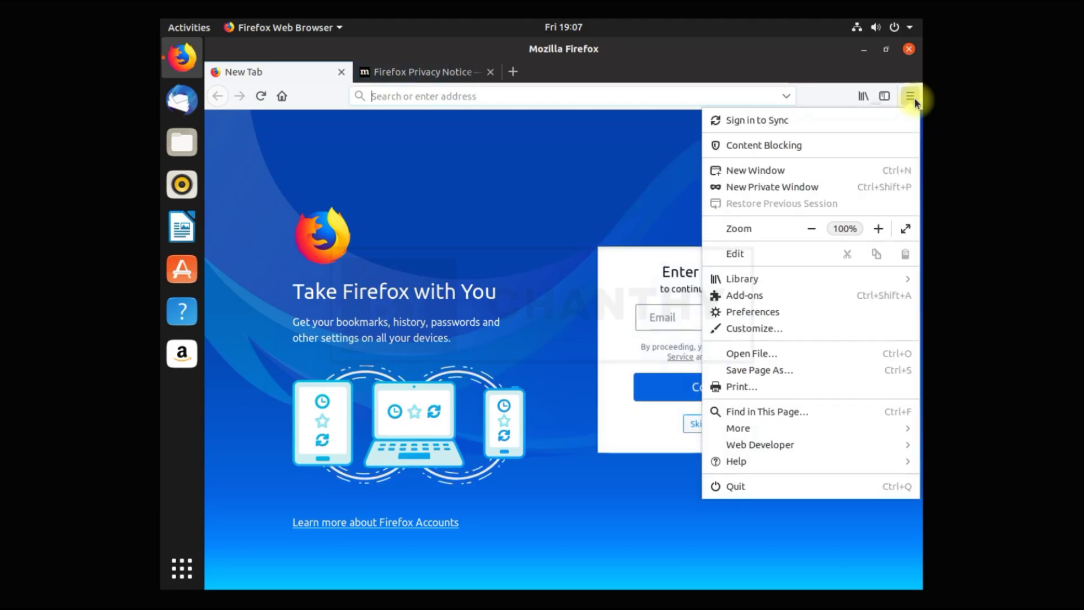
pyautogui.click(786, 464)
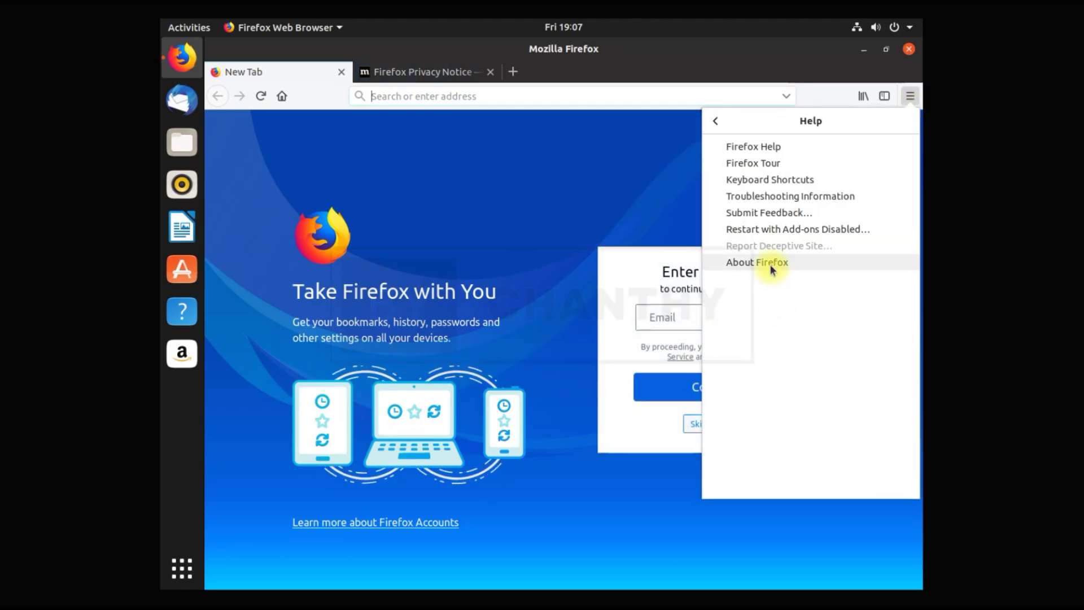
pyautogui.click(770, 263)
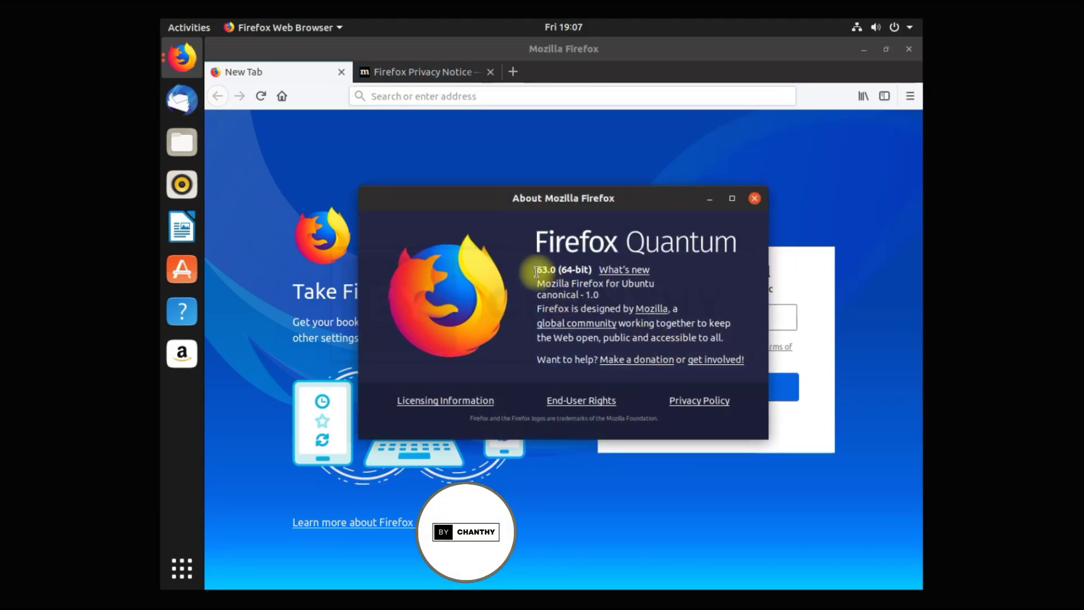
pyautogui.moveTo(536, 271); pyautogui.dragTo(592, 271)
pyautogui.click(754, 198)
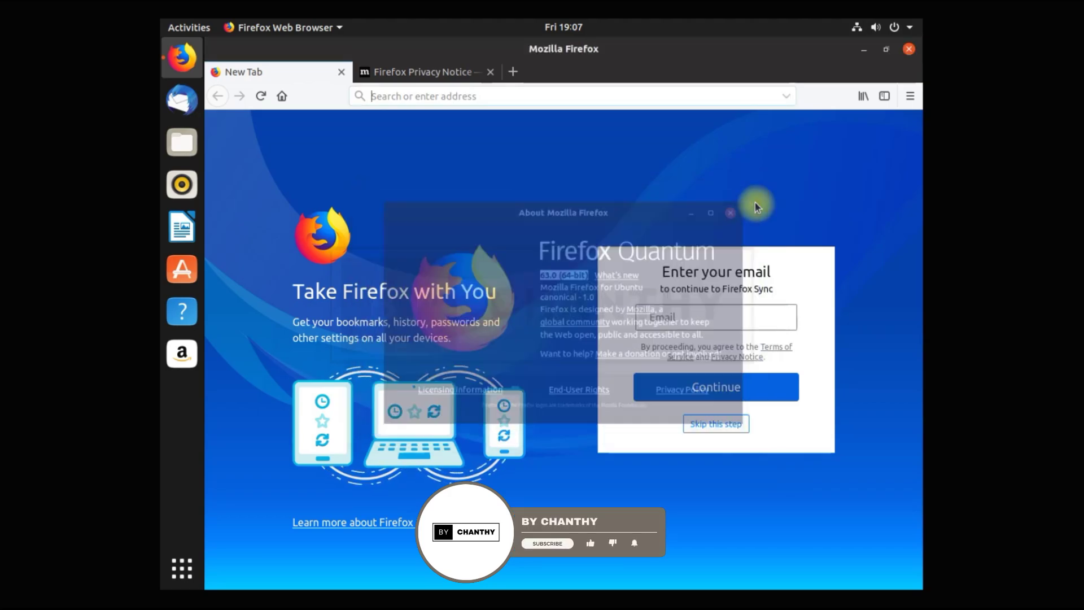
pyautogui.click(910, 49)
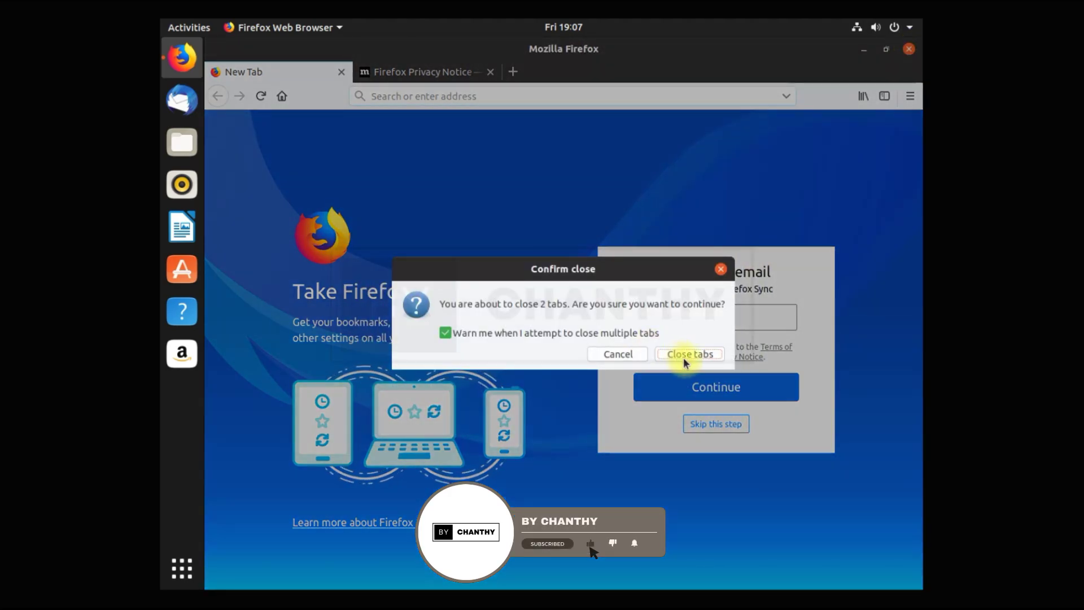
pyautogui.click(689, 354)
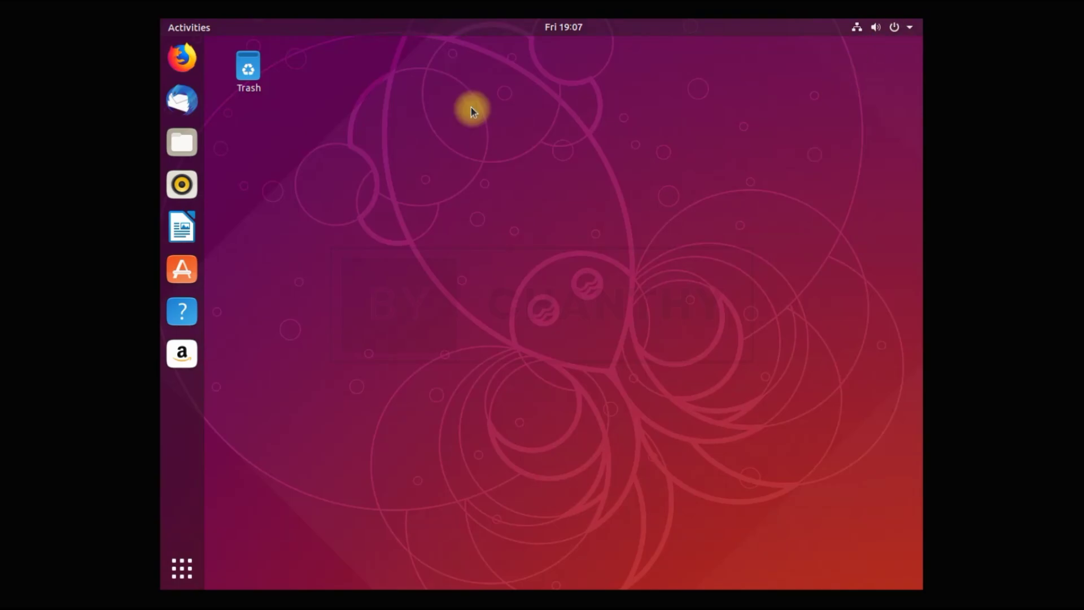
# Open Files on Home and switch its folder view to list and back to icons.
pyautogui.click(184, 144)
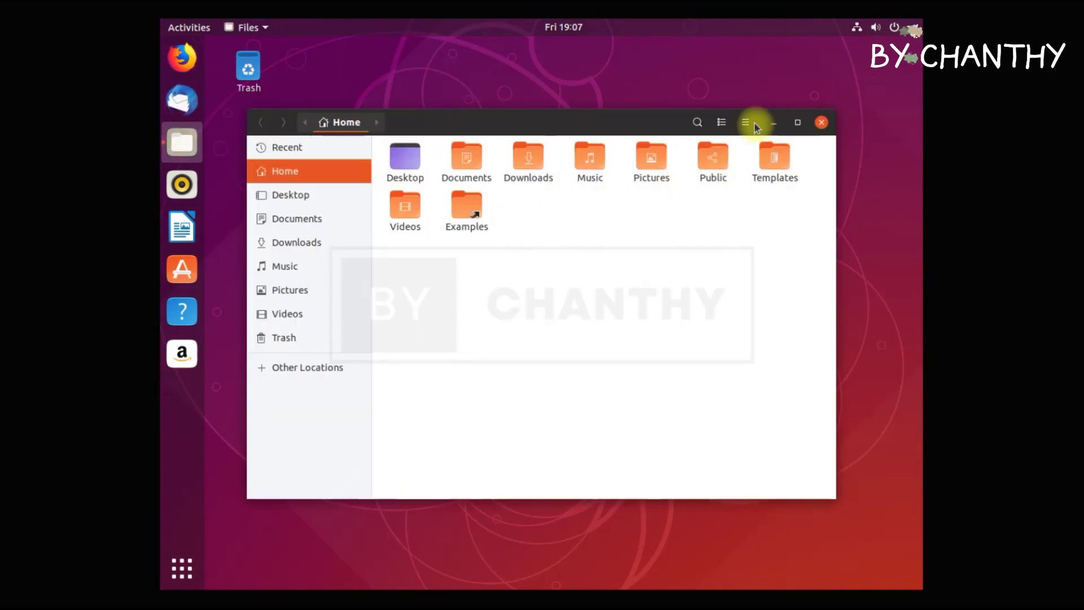
pyautogui.click(749, 122)
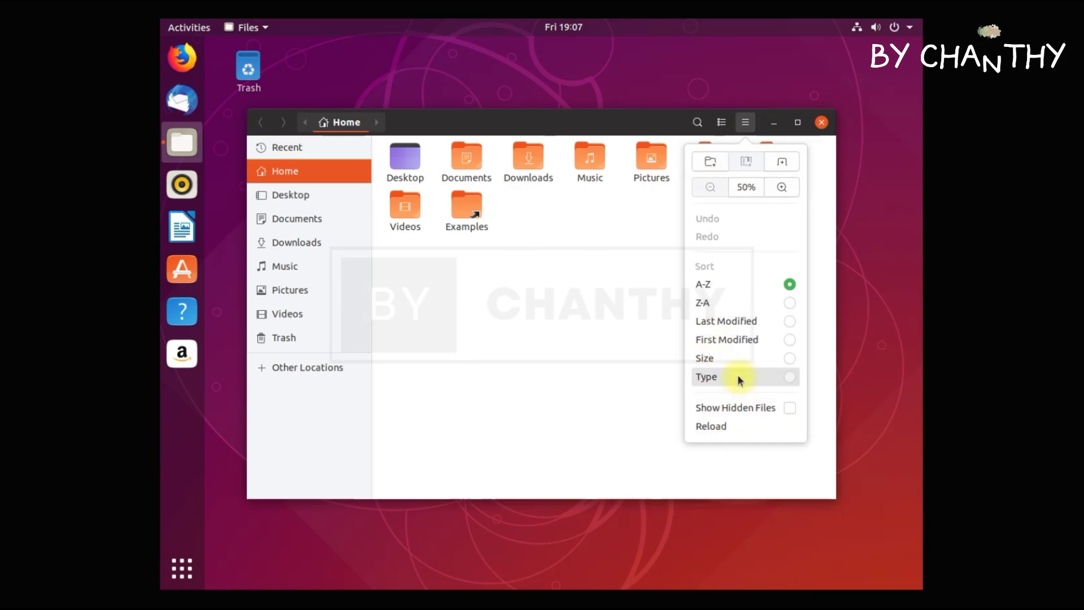
pyautogui.click(722, 122)
pyautogui.click(723, 123)
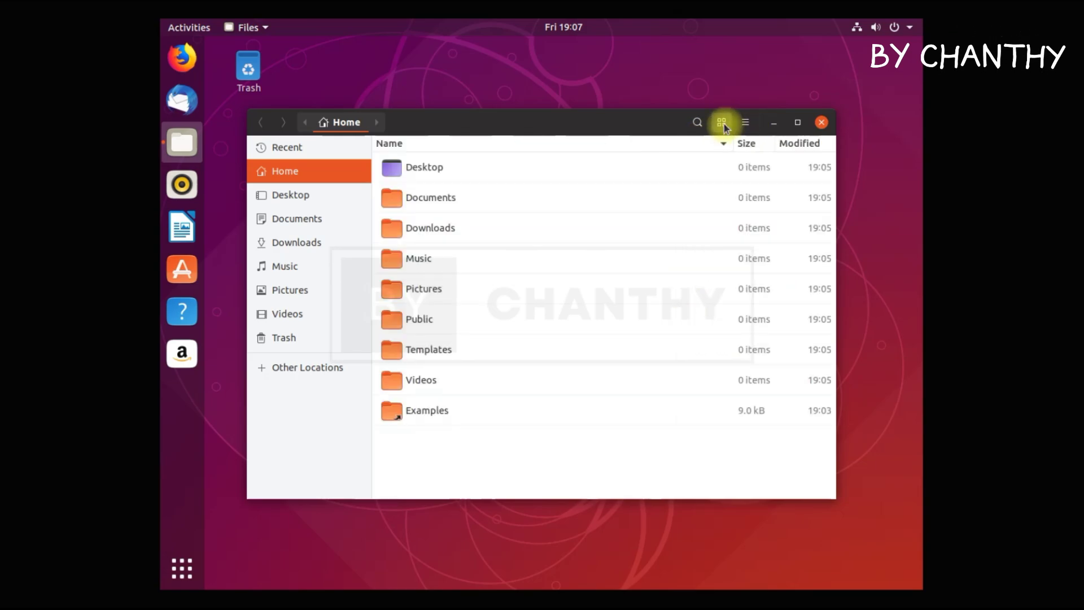
pyautogui.click(723, 123)
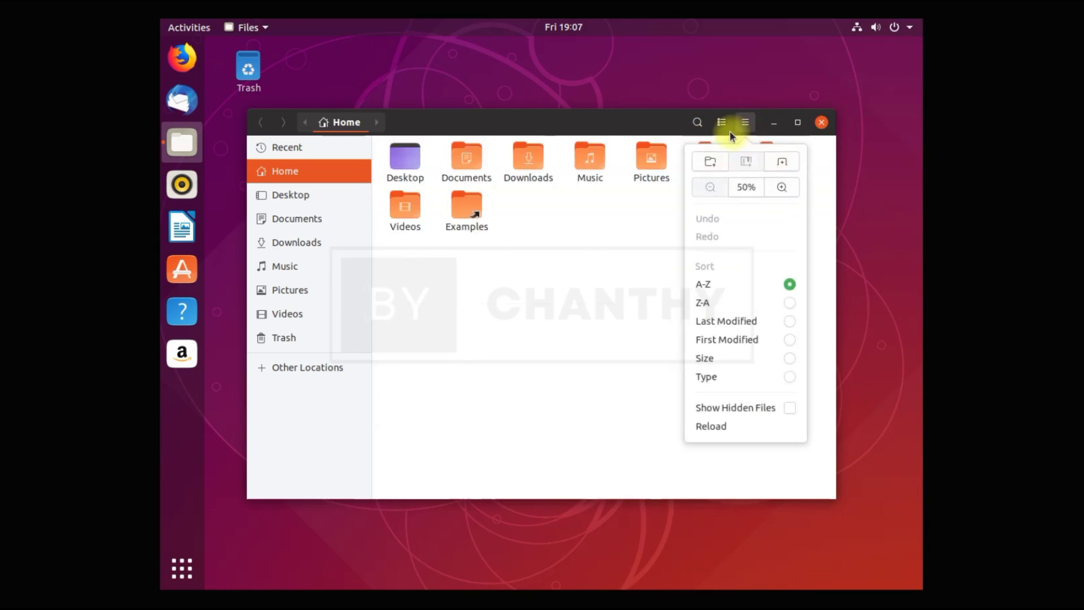
pyautogui.click(730, 127)
# Visit Desktop, Documents, Downloads, Music, Pictures and Videos, then close Files.
pyautogui.click(285, 195)
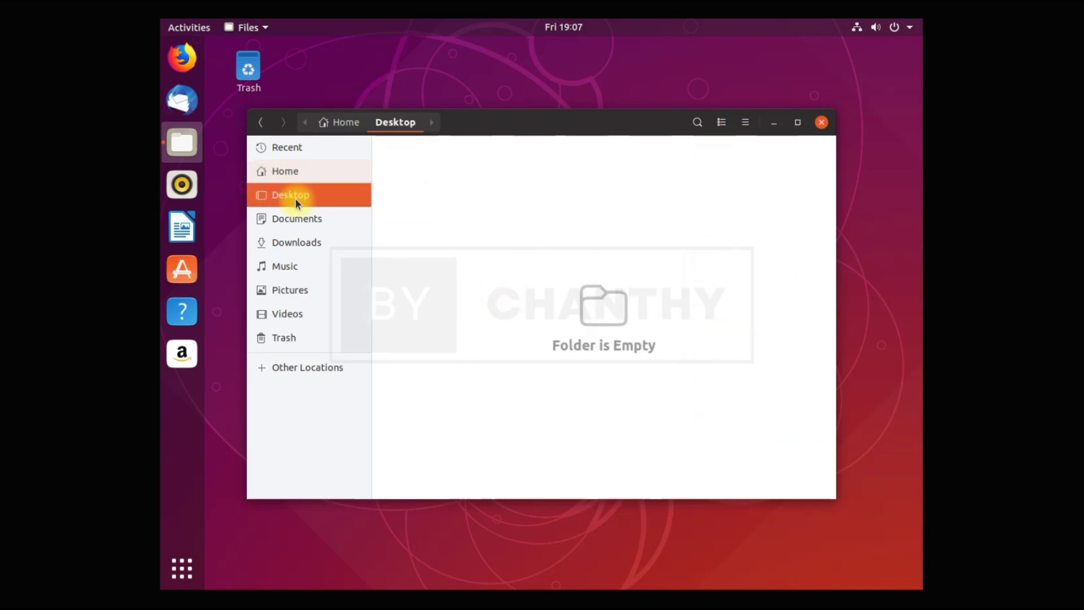
pyautogui.click(301, 220)
pyautogui.click(306, 243)
pyautogui.click(298, 265)
pyautogui.click(304, 290)
pyautogui.click(305, 314)
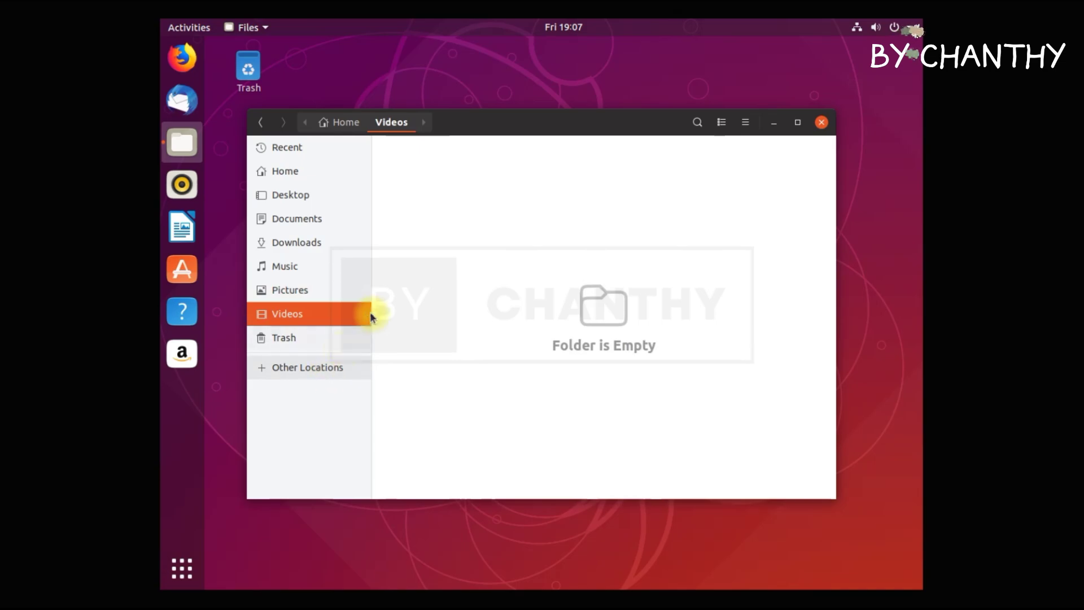
pyautogui.click(821, 123)
# Launch Rhythmbox, browse its Tools and View menus, and switch the library to Songs.
pyautogui.click(182, 184)
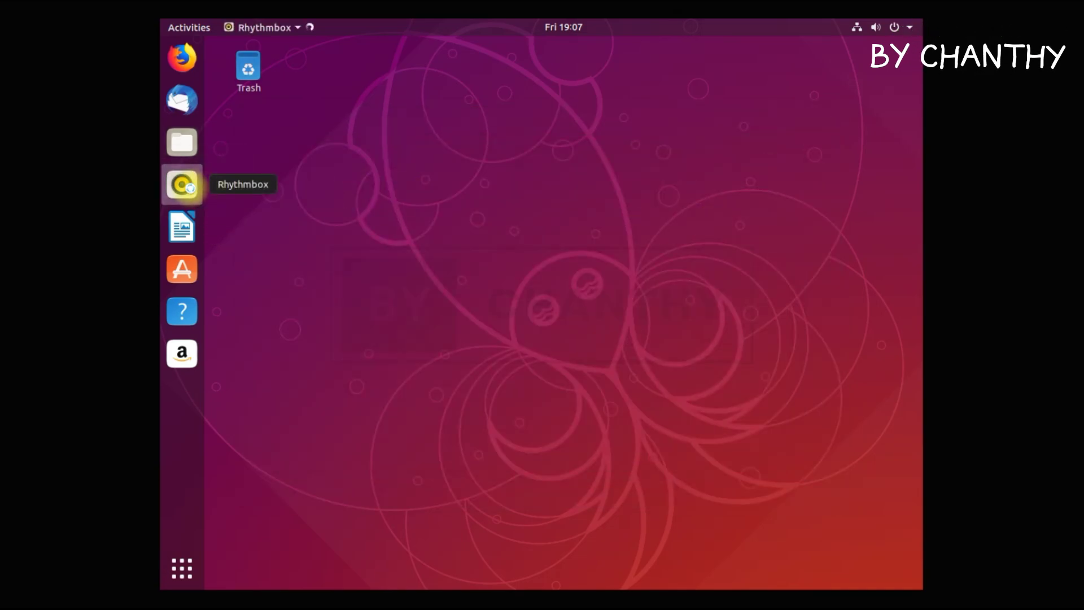
pyautogui.moveTo(573, 49); pyautogui.dragTo(638, 116)
pyautogui.click(700, 115)
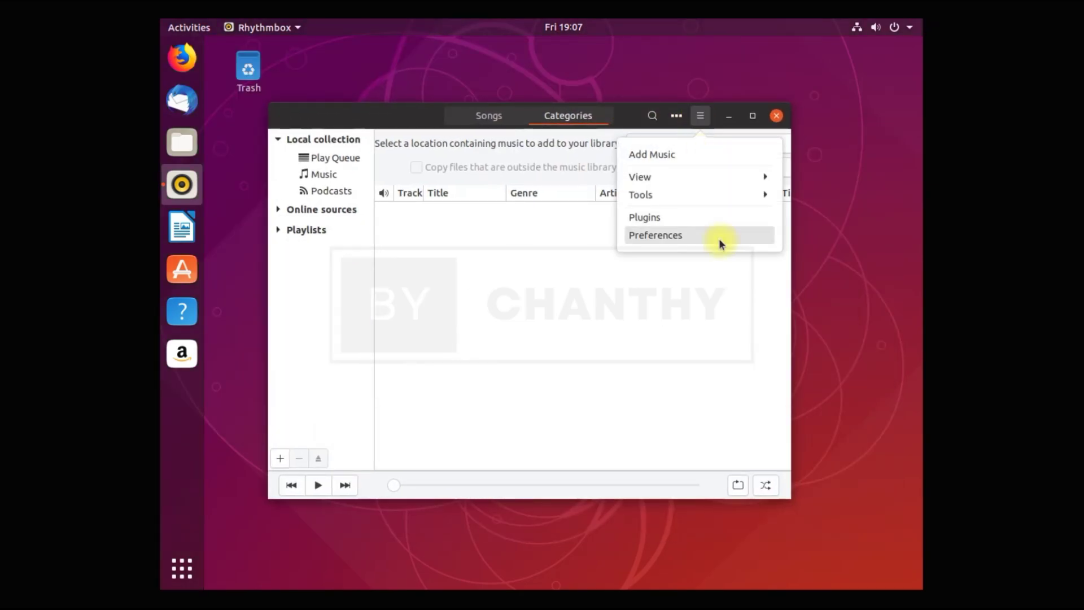
pyautogui.click(719, 196)
pyautogui.click(694, 157)
pyautogui.click(686, 182)
pyautogui.click(703, 90)
pyautogui.click(500, 290)
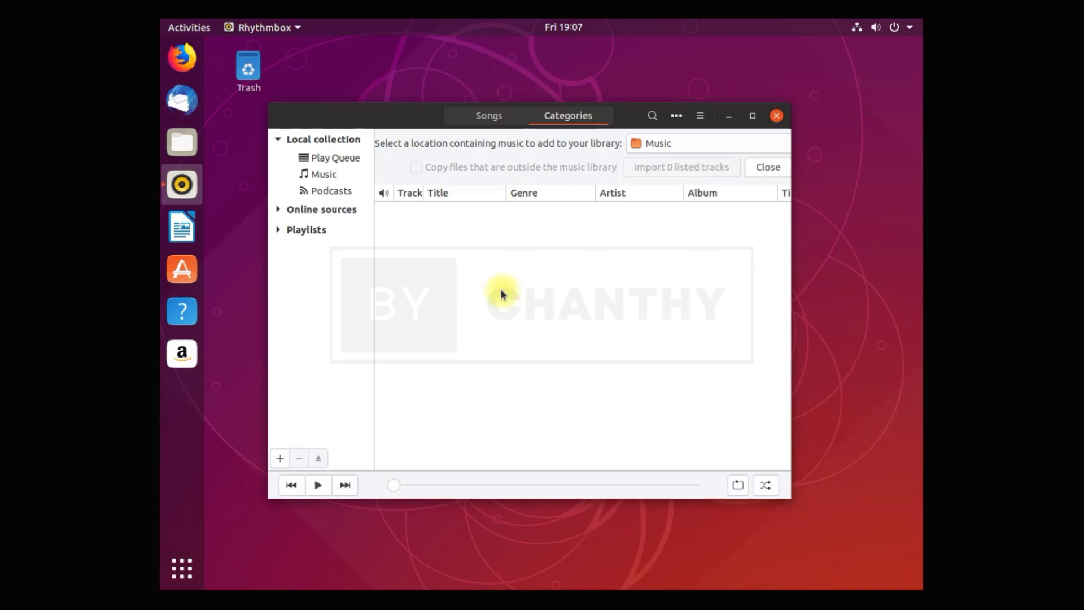
pyautogui.click(490, 115)
# Close Rhythmbox, start a blank Writer document, and confirm LibreOffice version 6.1.2.1 in About.
pyautogui.click(776, 117)
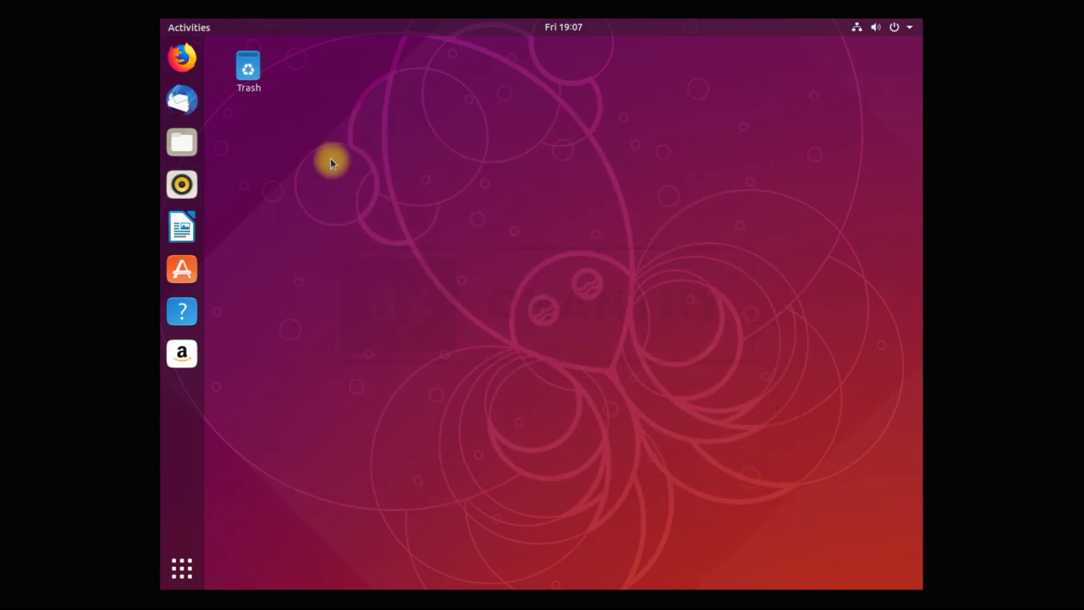
pyautogui.click(180, 229)
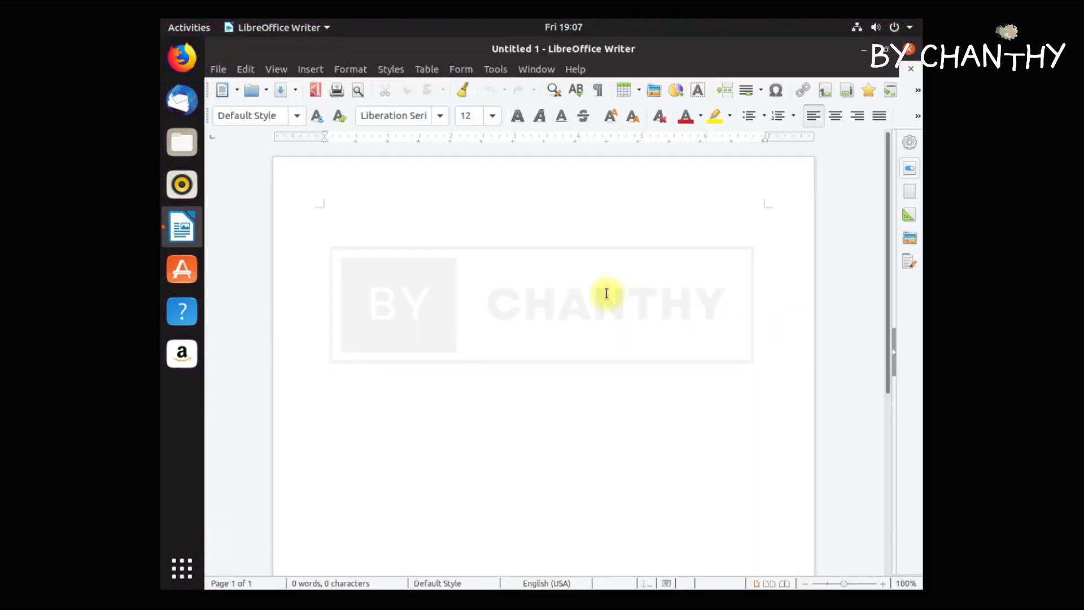
pyautogui.click(581, 68)
pyautogui.click(625, 239)
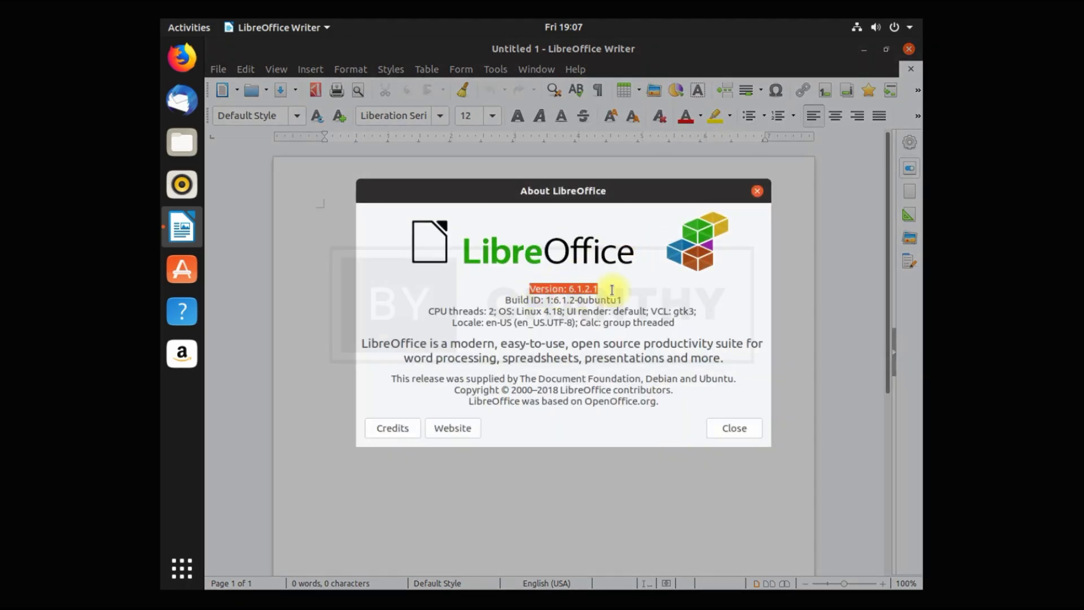
pyautogui.moveTo(612, 290); pyautogui.dragTo(683, 330)
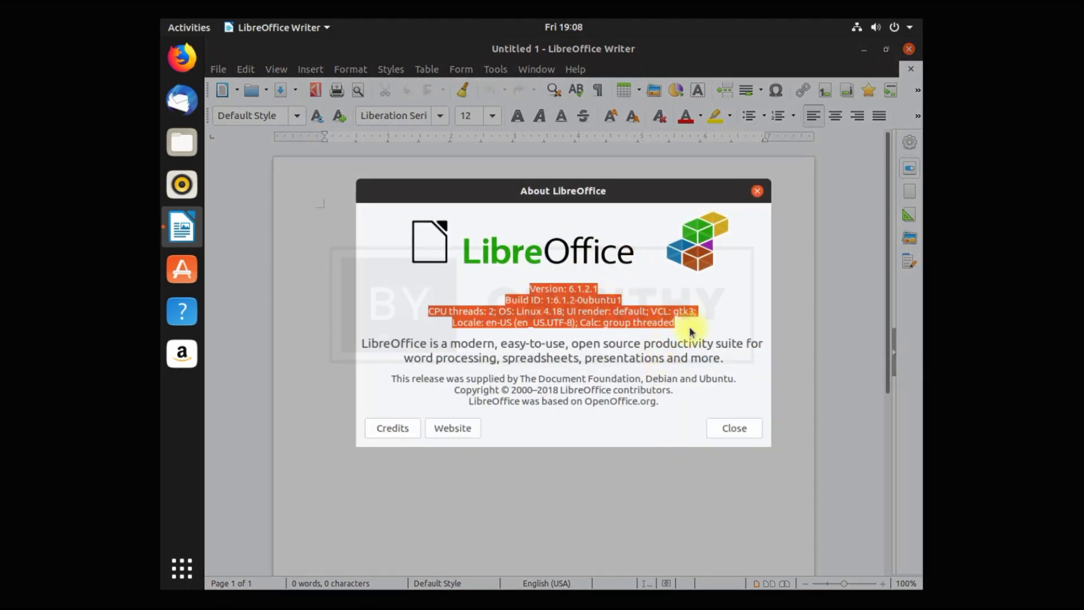
pyautogui.click(723, 427)
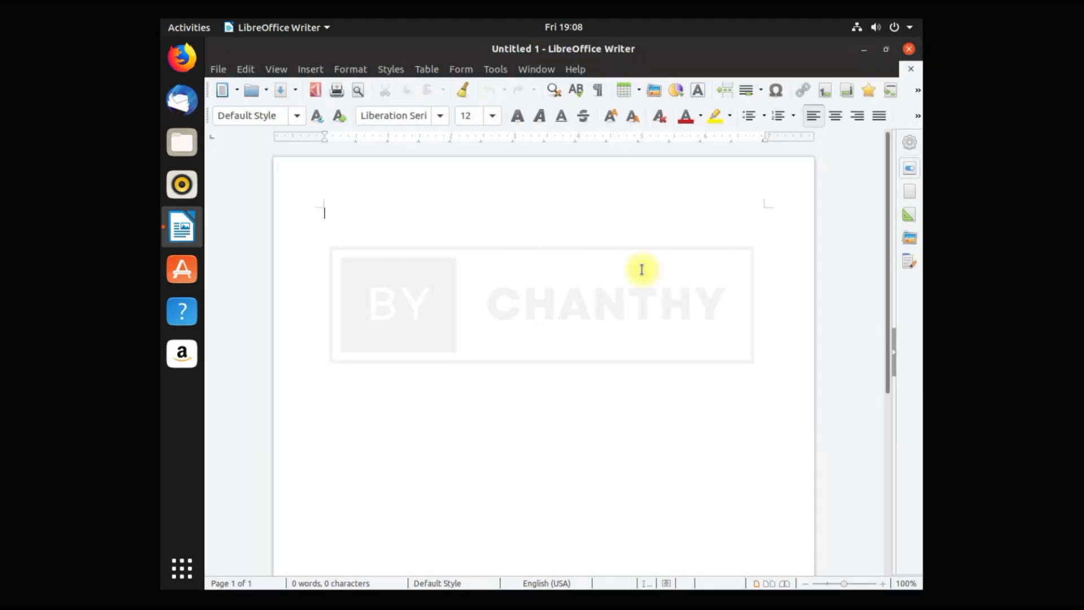
# Close Writer, open Ubuntu Software past the SSL error, browse Installed and Updates, then close it.
pyautogui.click(911, 50)
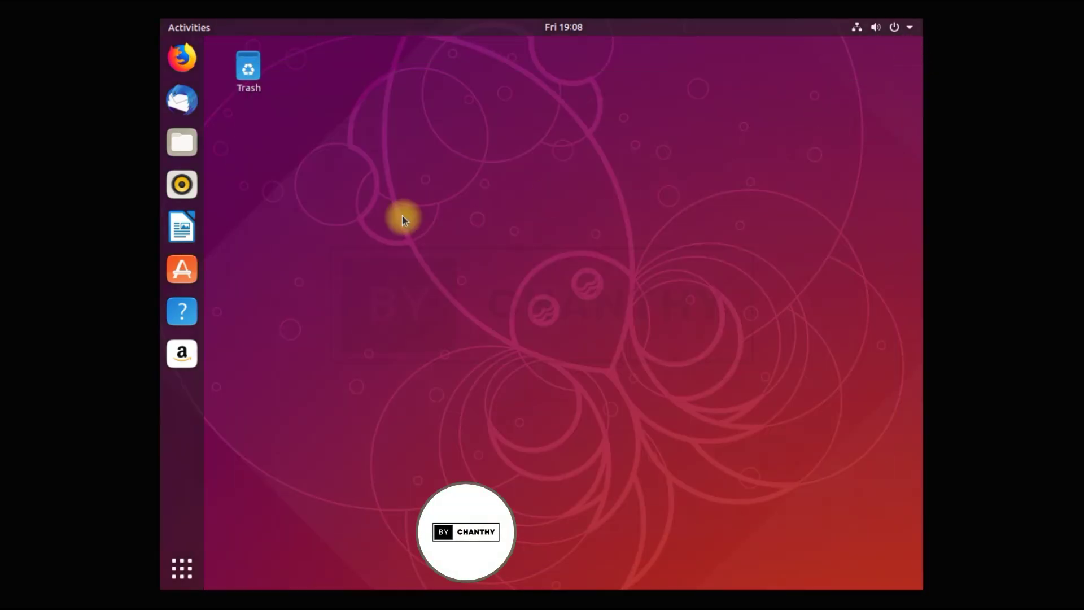
pyautogui.click(183, 266)
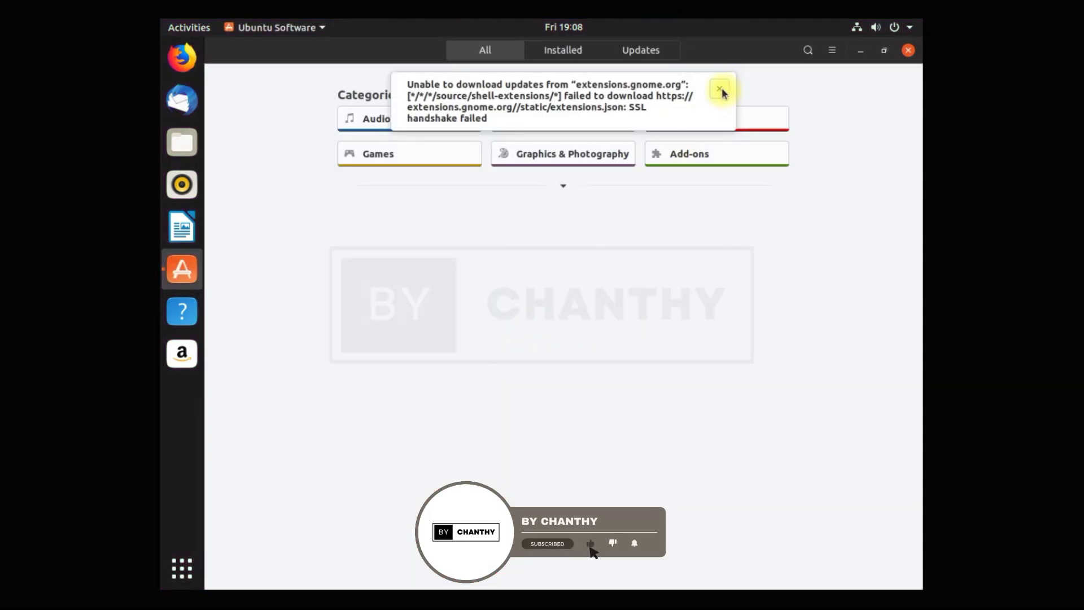
pyautogui.click(721, 89)
pyautogui.click(575, 56)
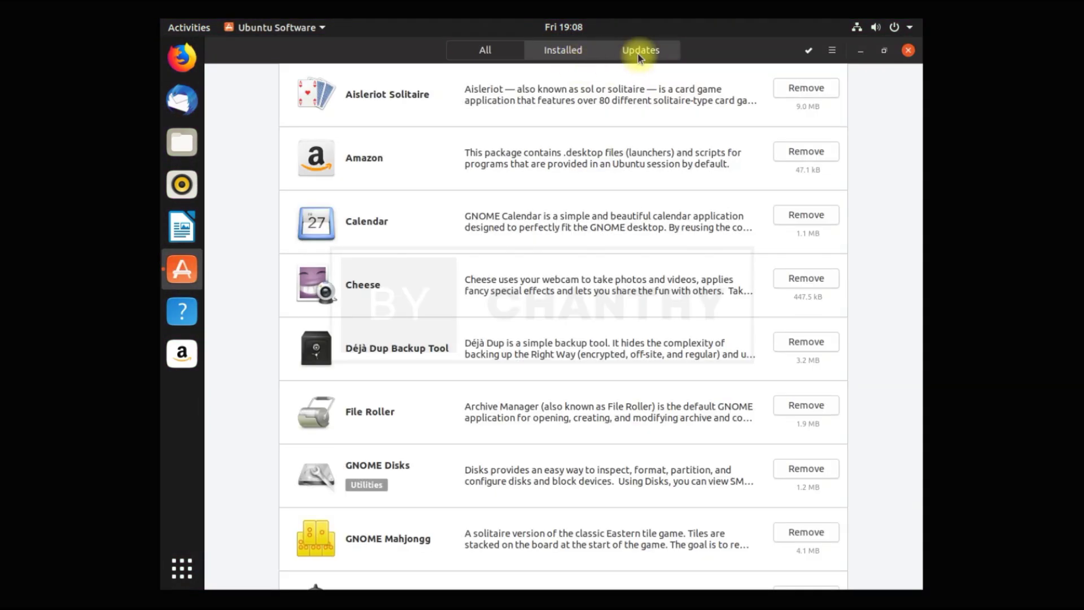
pyautogui.click(649, 52)
pyautogui.click(551, 50)
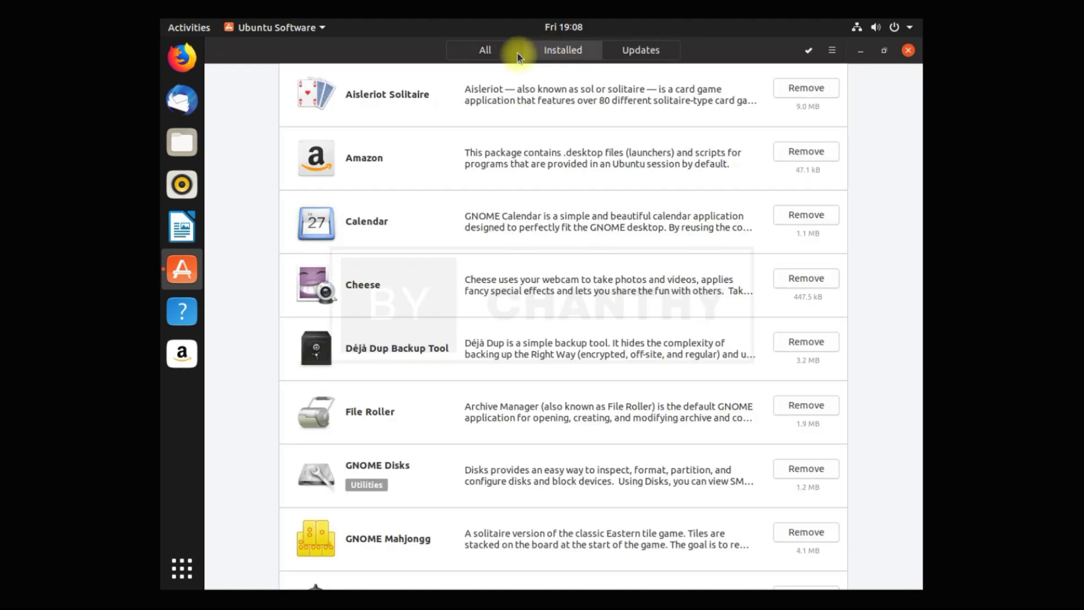
pyautogui.scroll(-10, 587, 292)
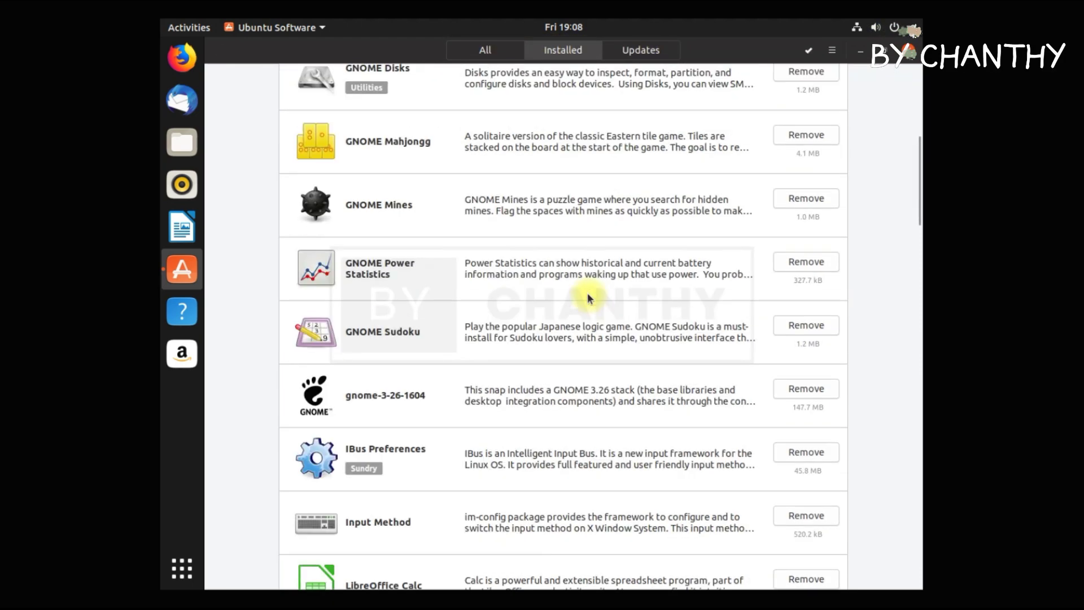
pyautogui.scroll(-2, 587, 298)
pyautogui.click(502, 51)
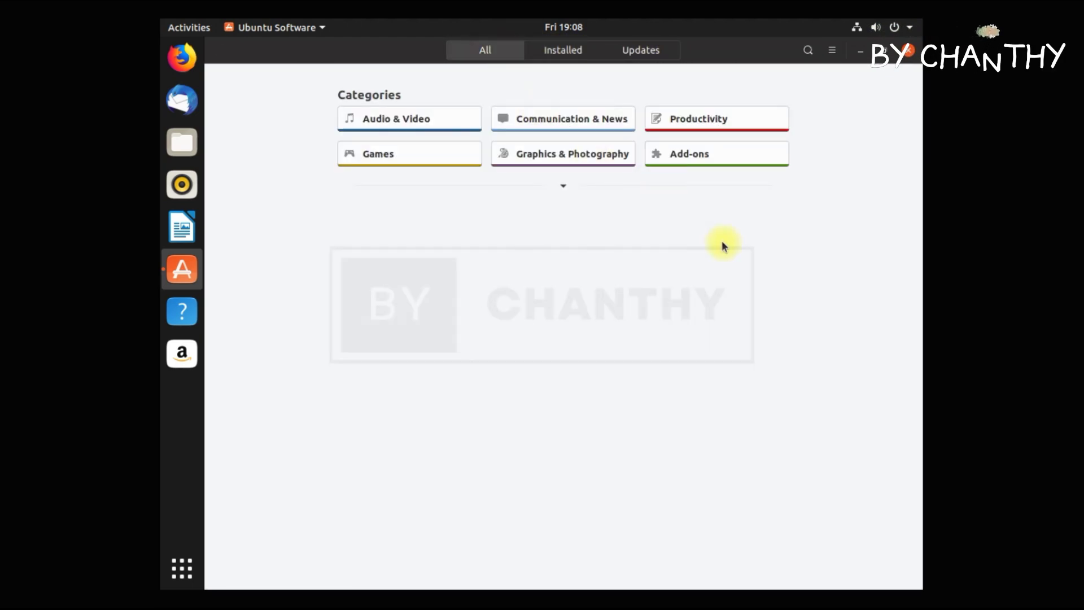
pyautogui.click(908, 51)
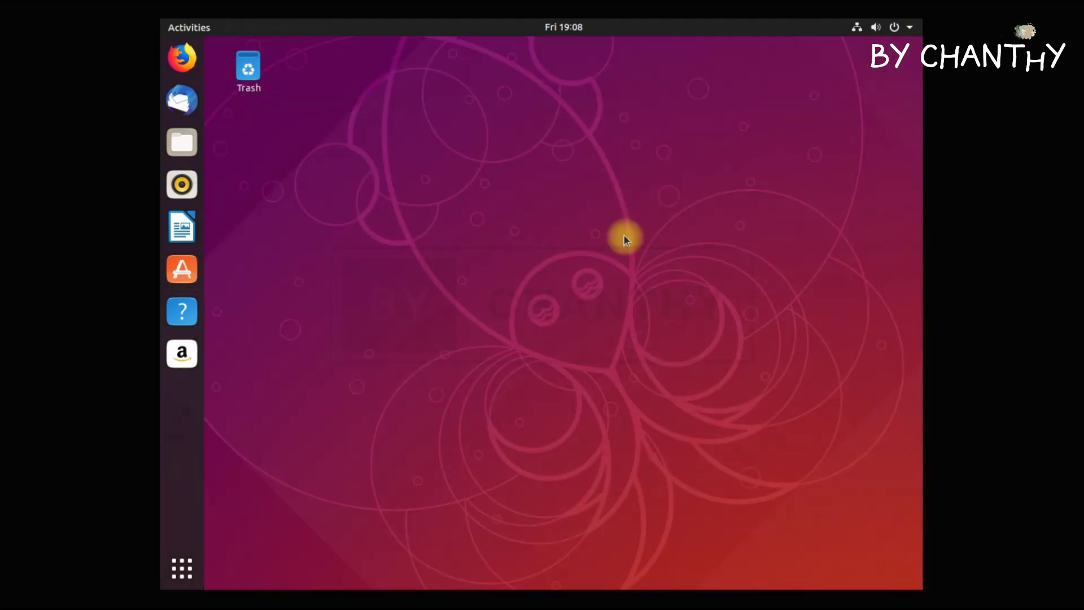
# Launch Calculator, switch through Advanced, Financial, Programming and Keyboard modes, then close it.
pyautogui.click(191, 572)
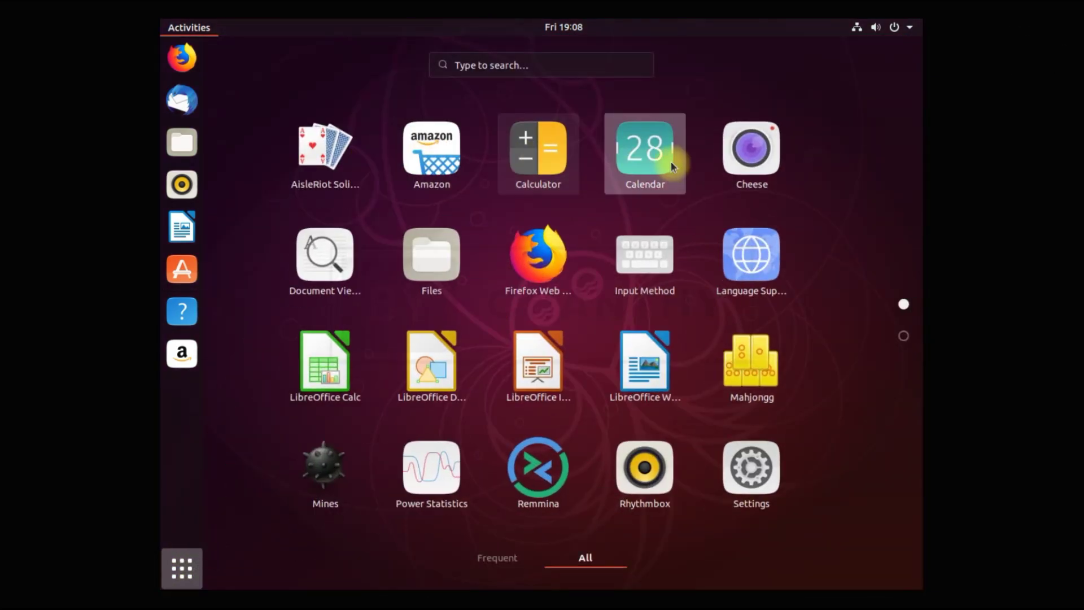
pyautogui.click(552, 162)
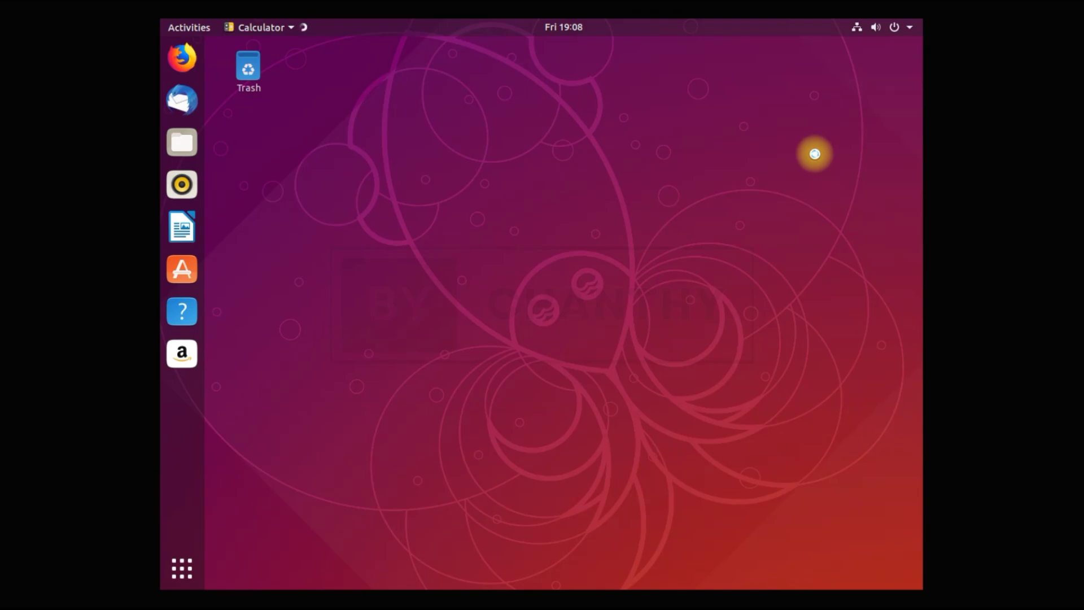
pyautogui.click(565, 195)
pyautogui.click(586, 247)
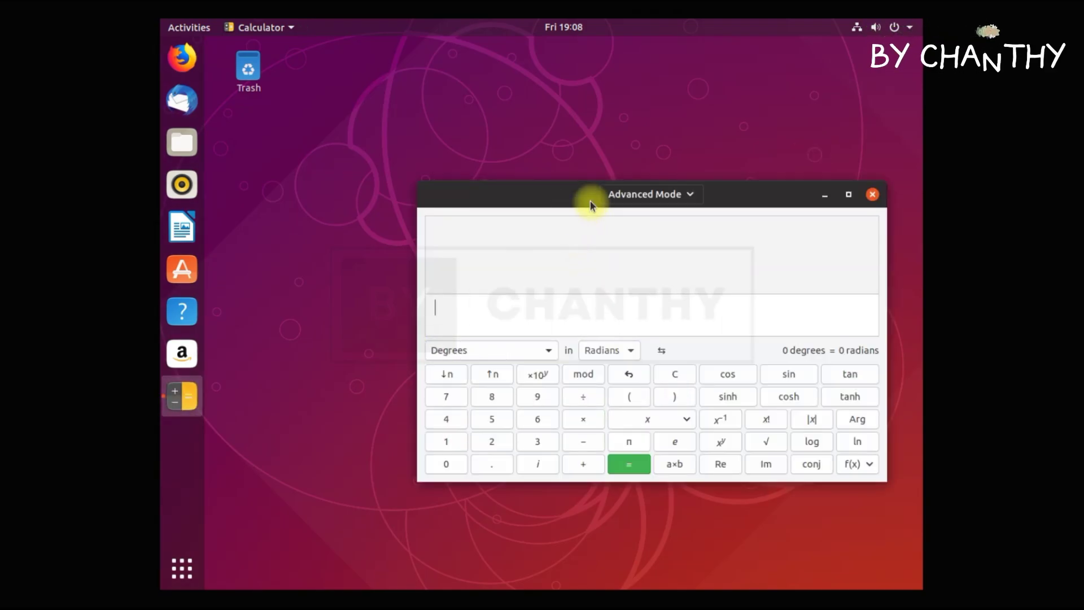
pyautogui.click(672, 198)
pyautogui.click(675, 270)
pyautogui.click(677, 199)
pyautogui.click(686, 289)
pyautogui.click(675, 195)
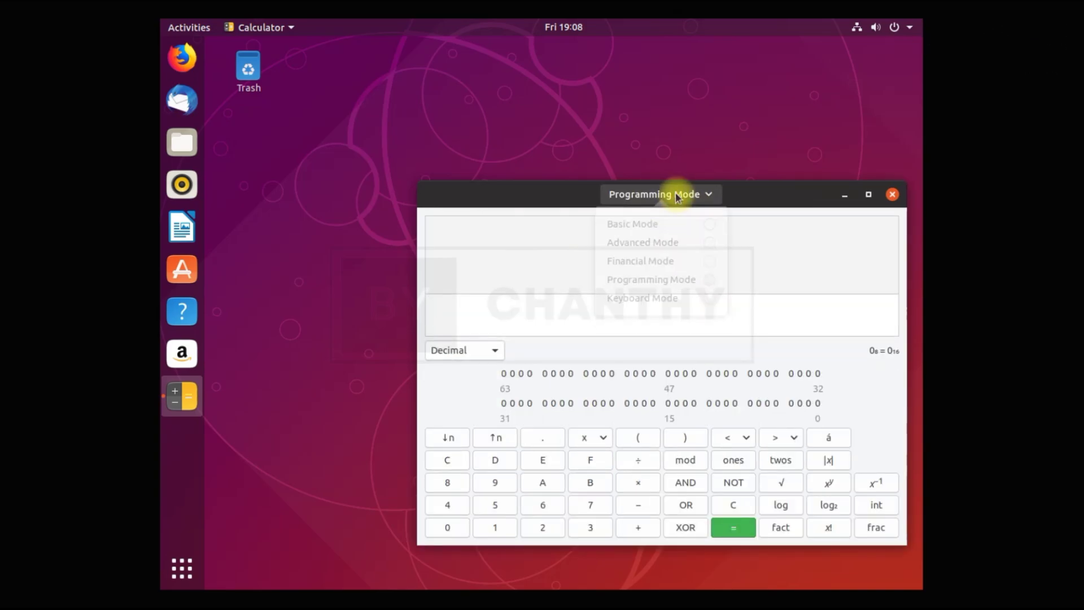
pyautogui.click(704, 310)
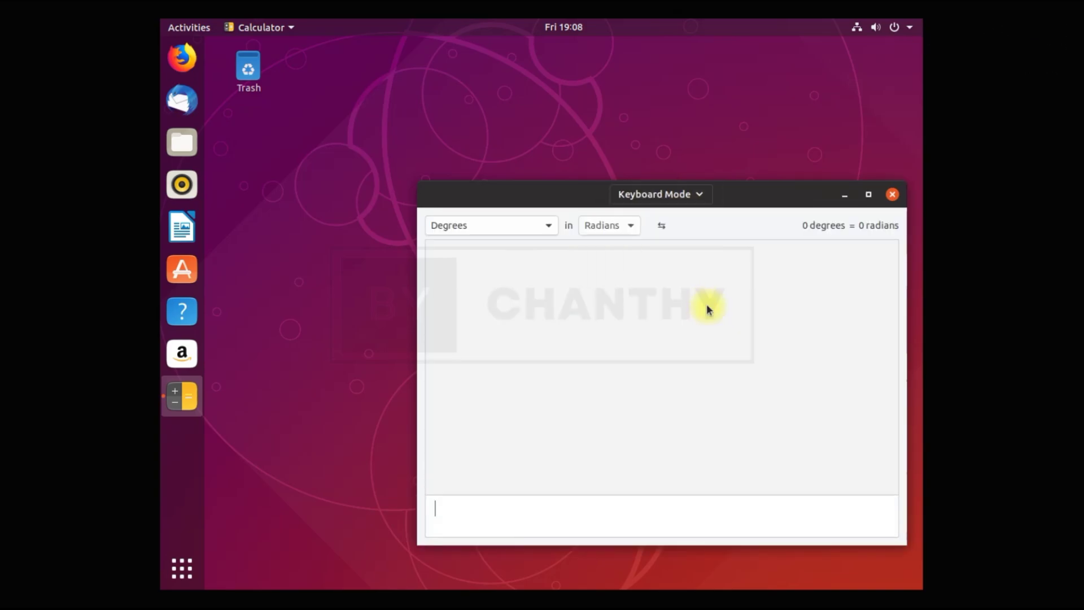
pyautogui.click(891, 196)
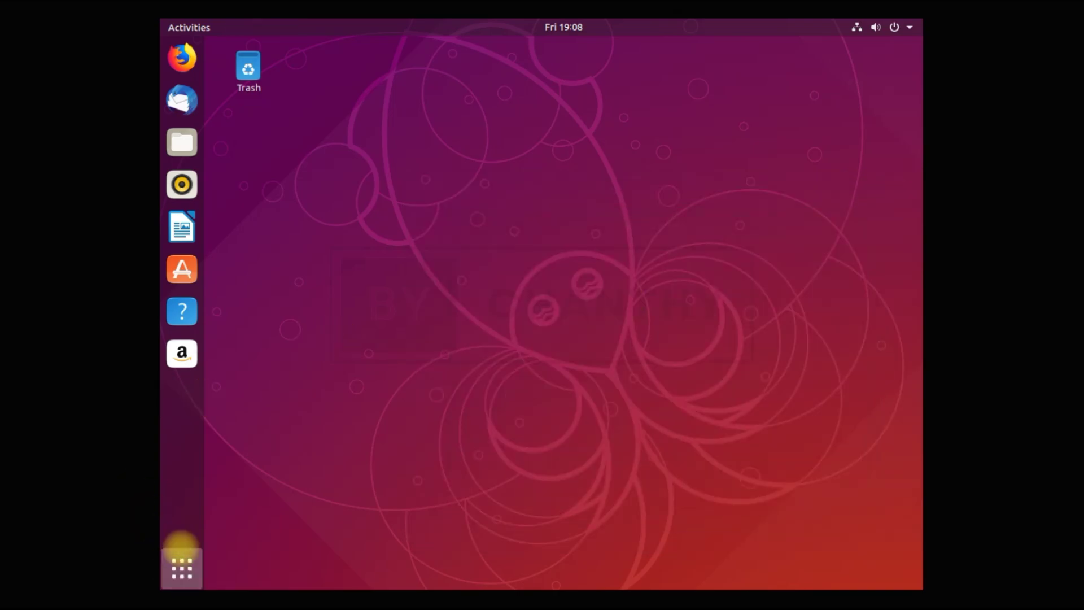
# Launch Language Support, decline the language update, and keep English (United States) as the regional format.
pyautogui.click(182, 567)
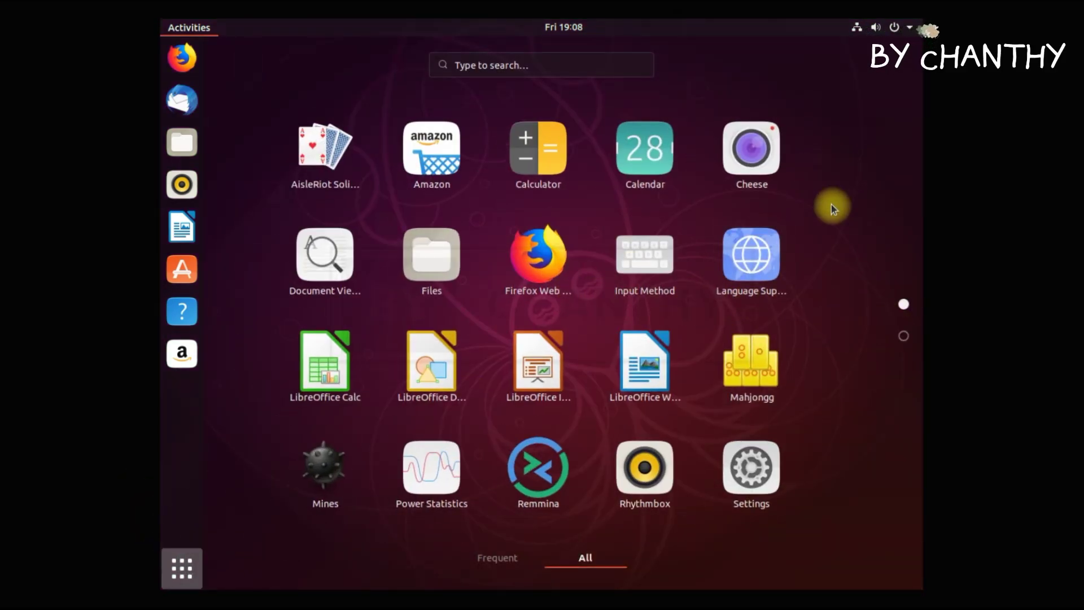
pyautogui.click(746, 265)
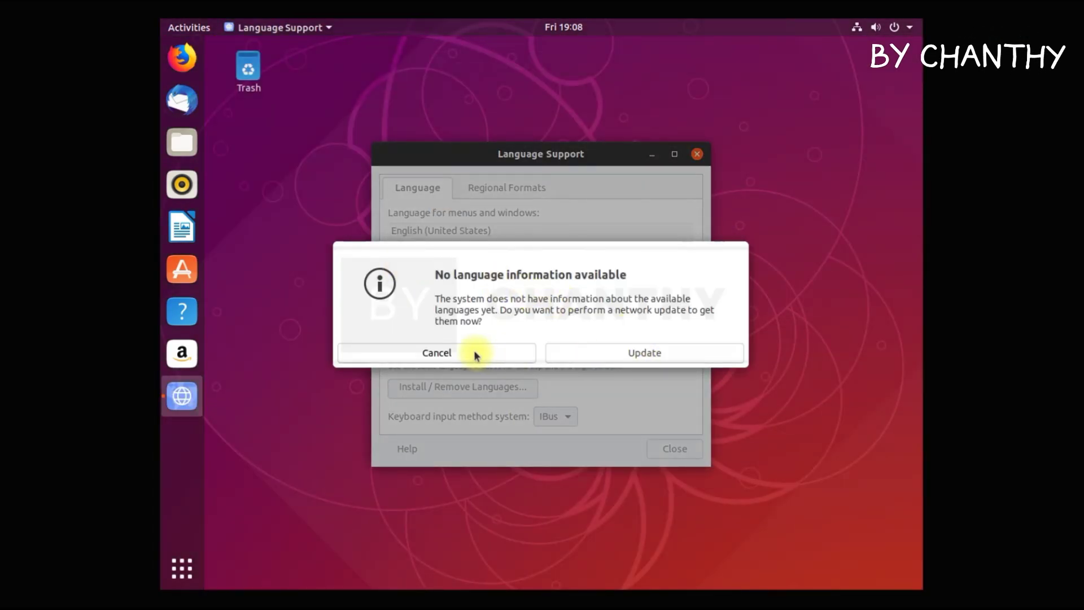
pyautogui.click(475, 352)
pyautogui.click(512, 188)
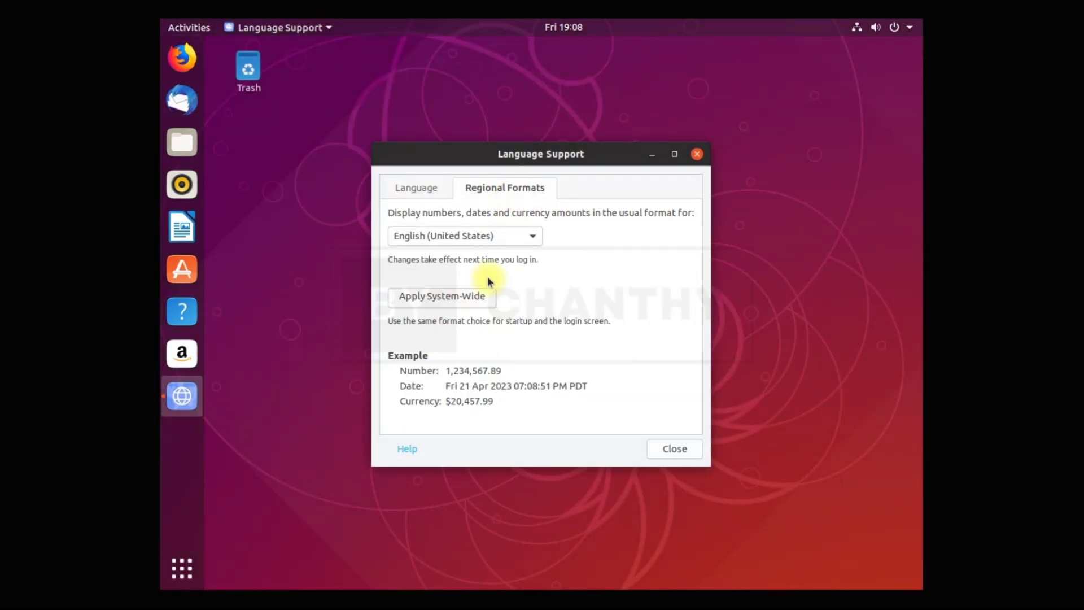
pyautogui.click(531, 237)
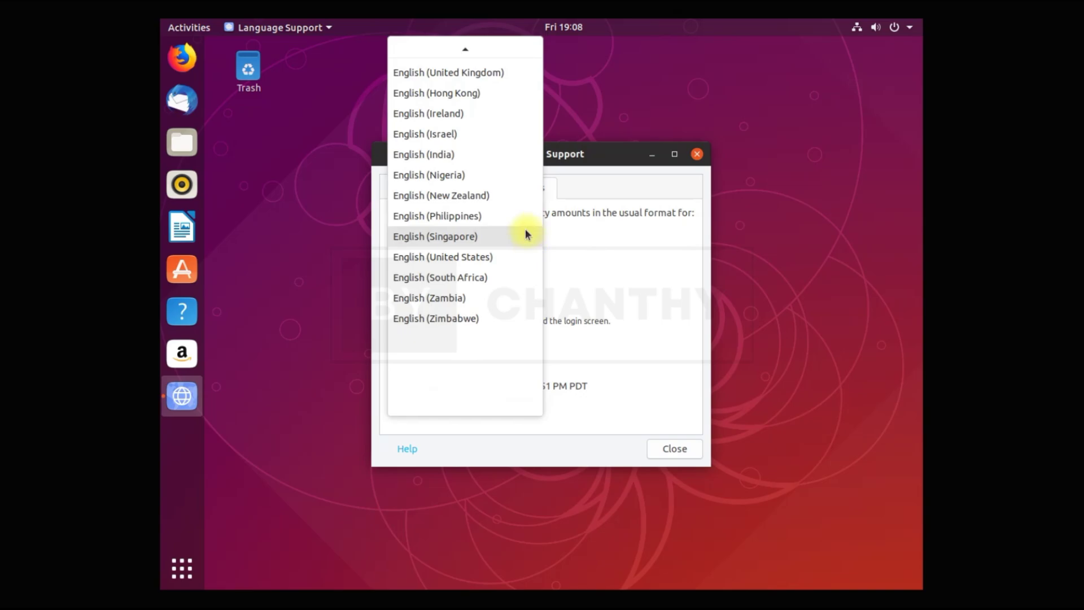
pyautogui.click(667, 302)
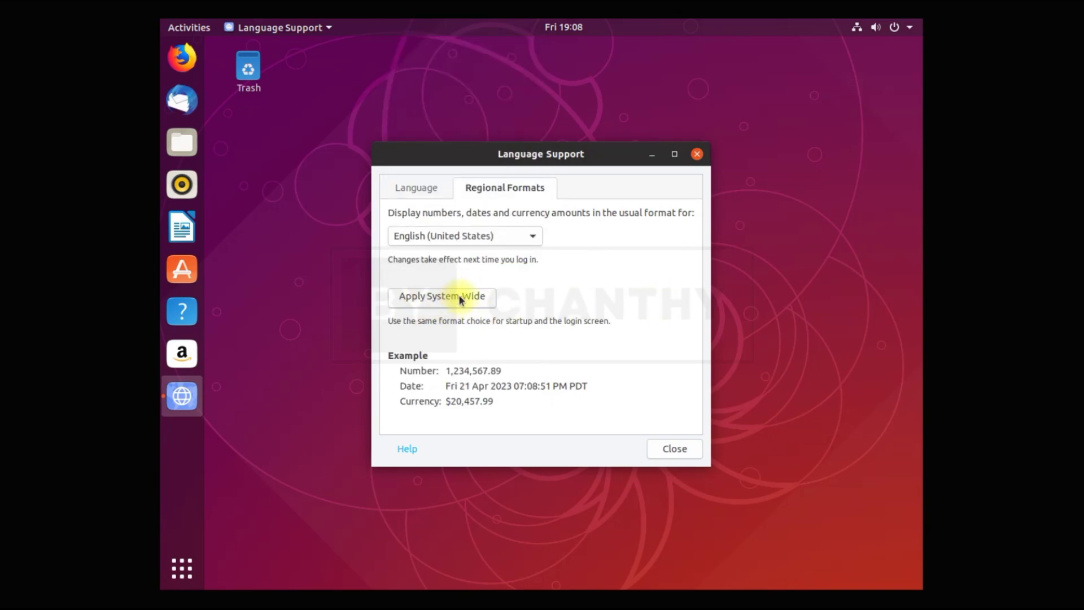
# Browse the English menu languages, cancel Installed Languages, quit Language Support and show the app grid.
pyautogui.click(423, 188)
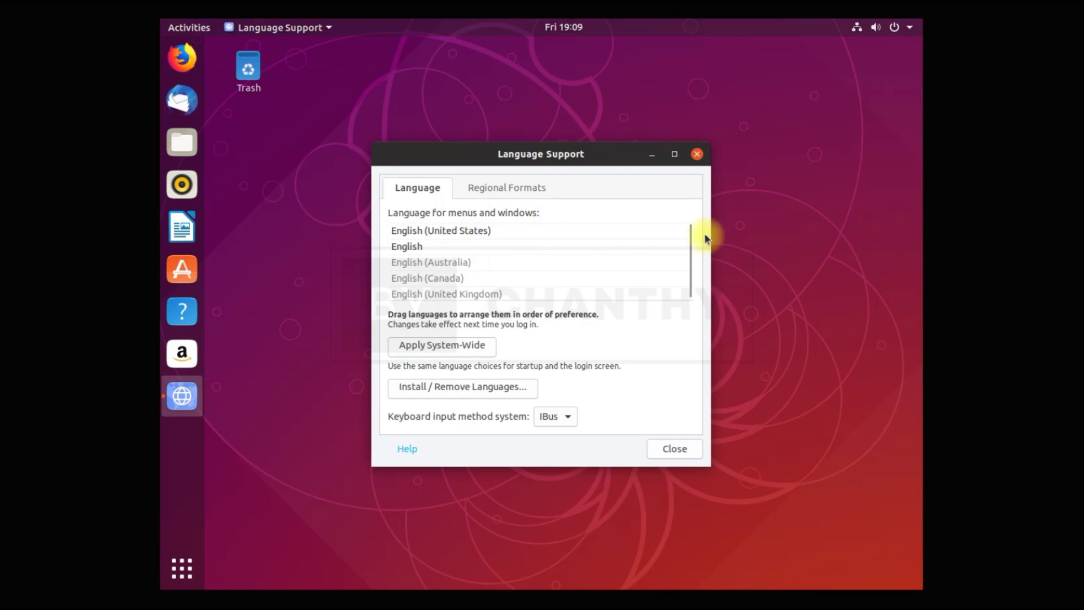
pyautogui.click(571, 273)
pyautogui.click(547, 243)
pyautogui.click(539, 262)
pyautogui.click(514, 389)
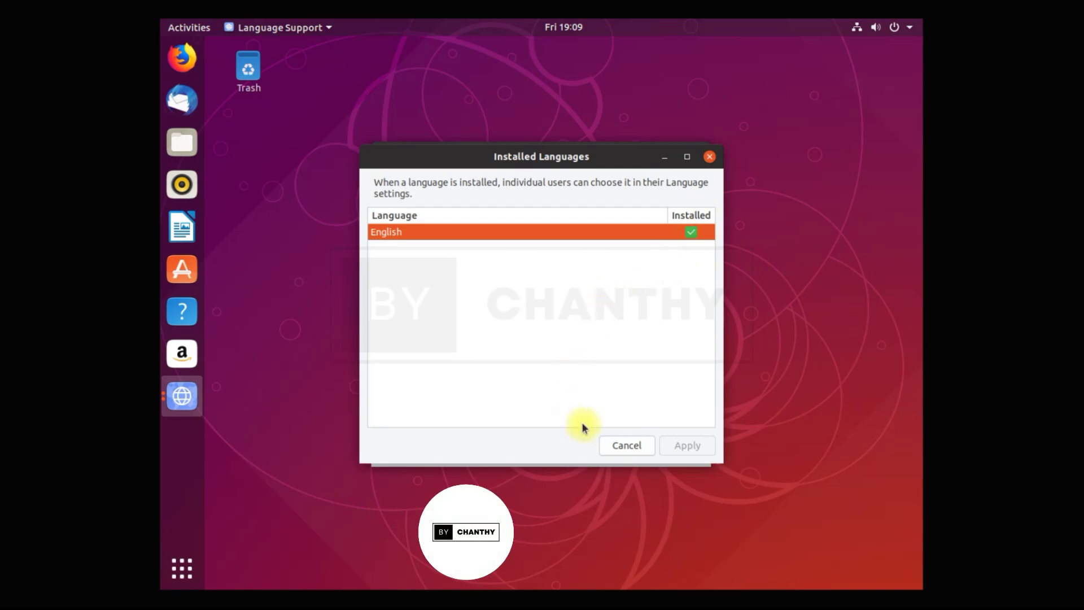
pyautogui.click(633, 448)
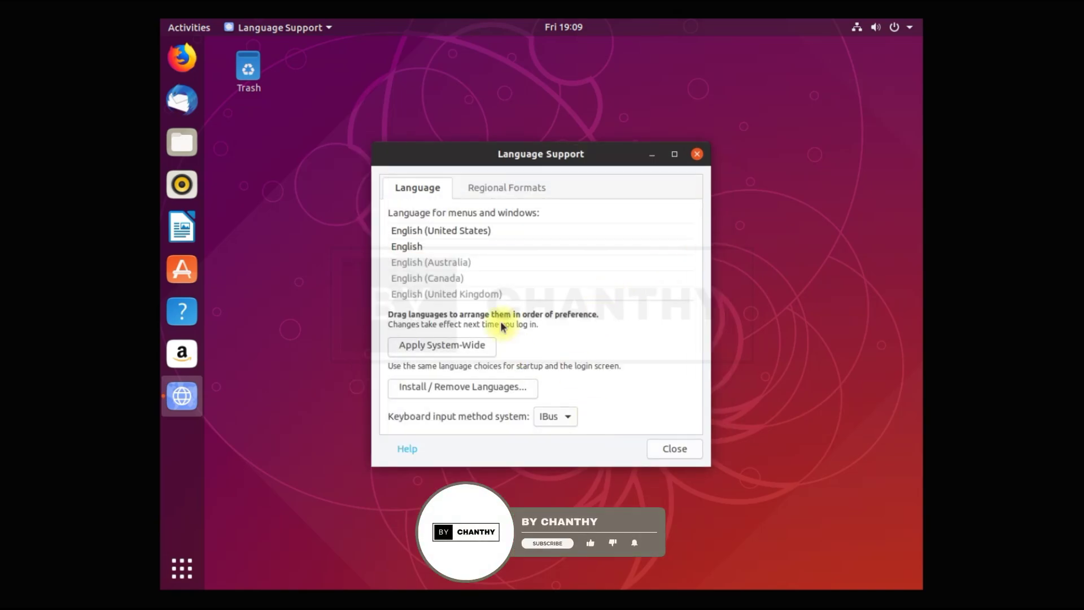
pyautogui.click(685, 449)
pyautogui.click(181, 568)
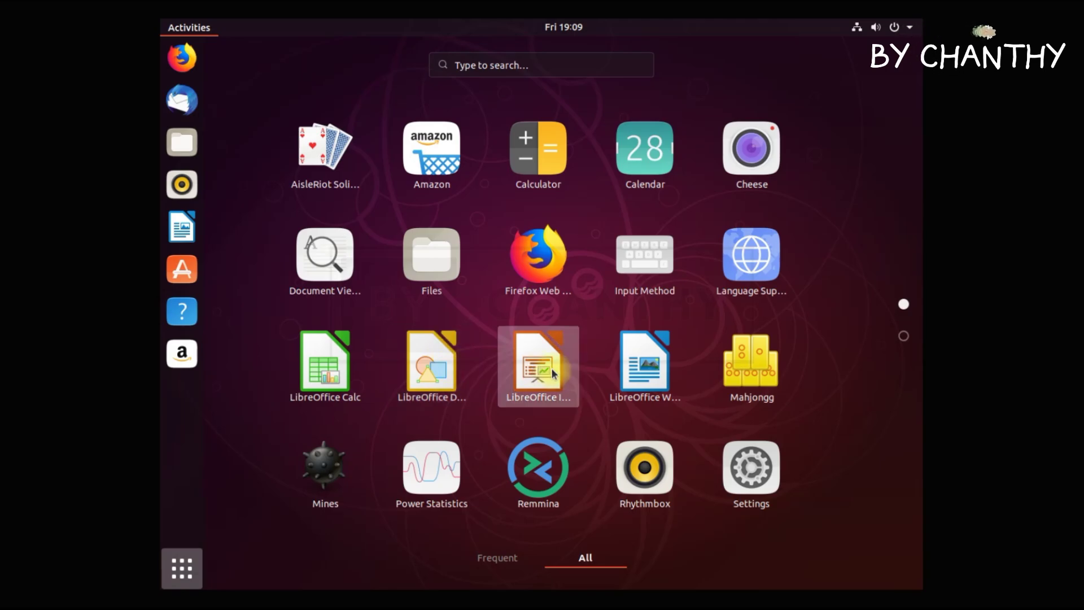
# Launch LibreOffice Calc, scroll the blank spreadsheet, then close it.
pyautogui.click(342, 368)
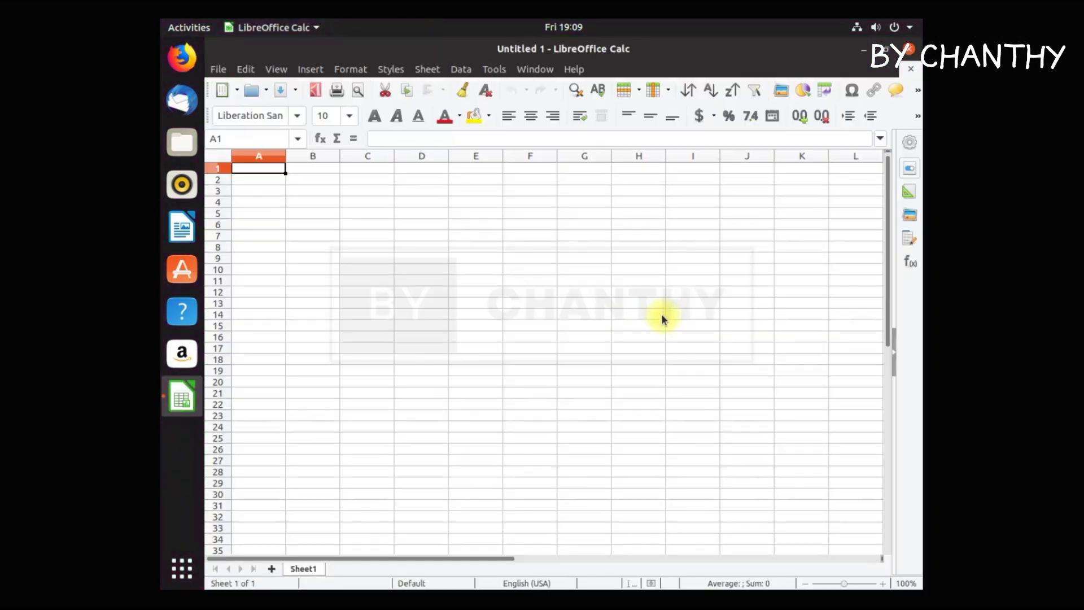
pyautogui.scroll(-9, 781, 298)
pyautogui.scroll(5, 779, 300)
pyautogui.click(912, 70)
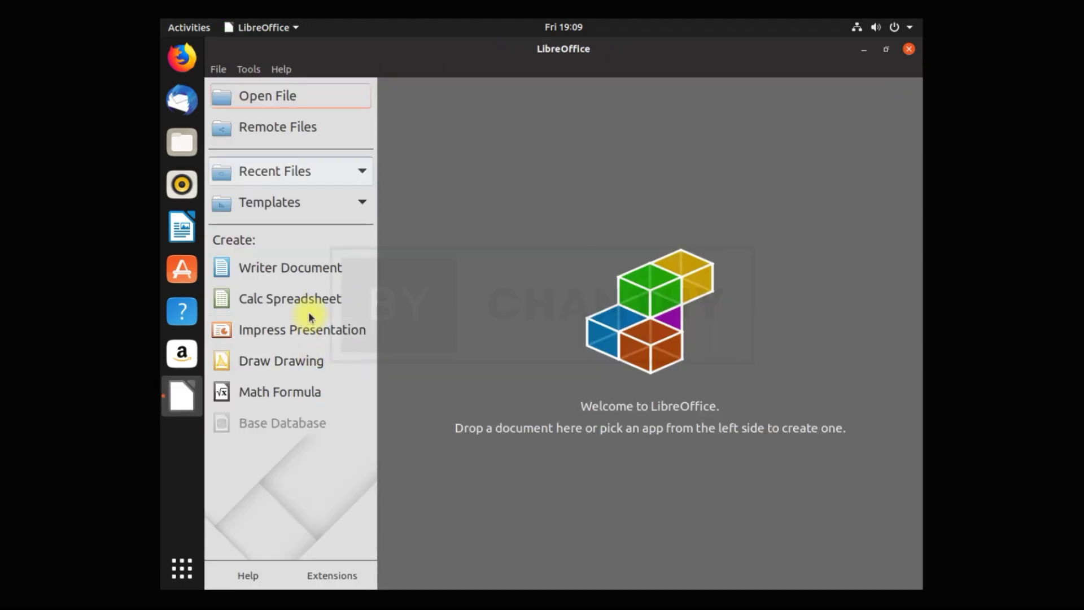
# Open an Impress presentation with the Blueprint Plans template, close it, and show the app grid.
pyautogui.click(314, 330)
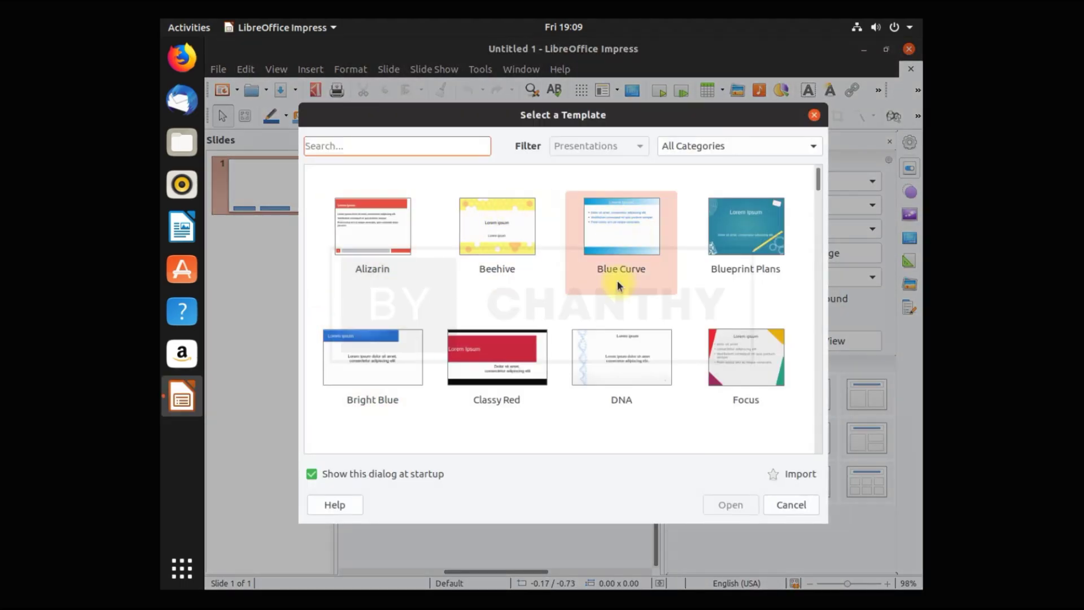
pyautogui.click(755, 249)
pyautogui.click(729, 504)
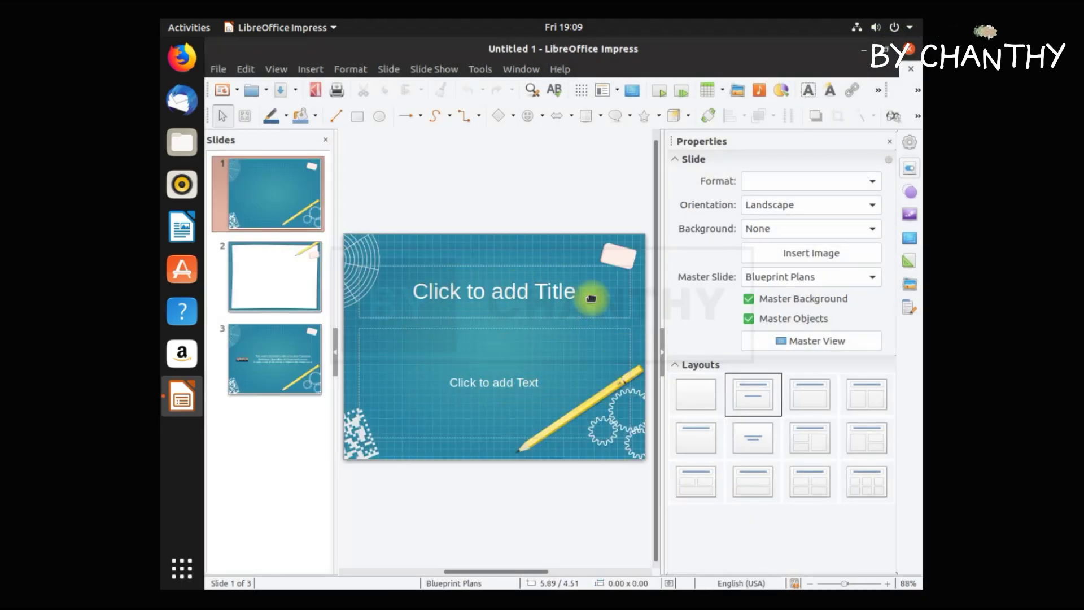
pyautogui.click(914, 52)
pyautogui.click(181, 568)
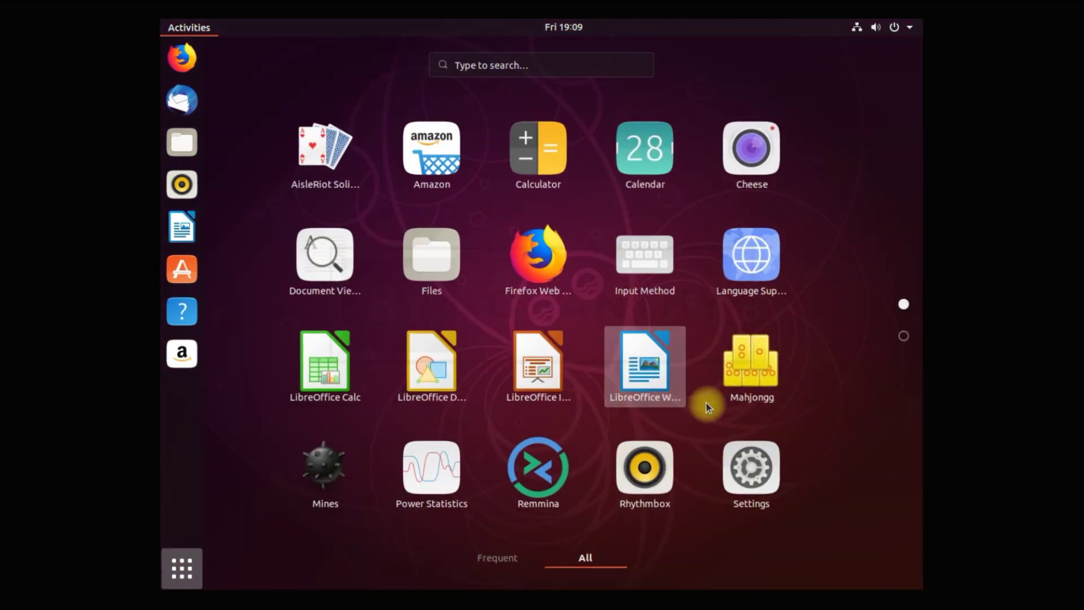
# Launch Remmina, review the connection protocols keeping RDP, and discard a new connection profile.
pyautogui.click(546, 459)
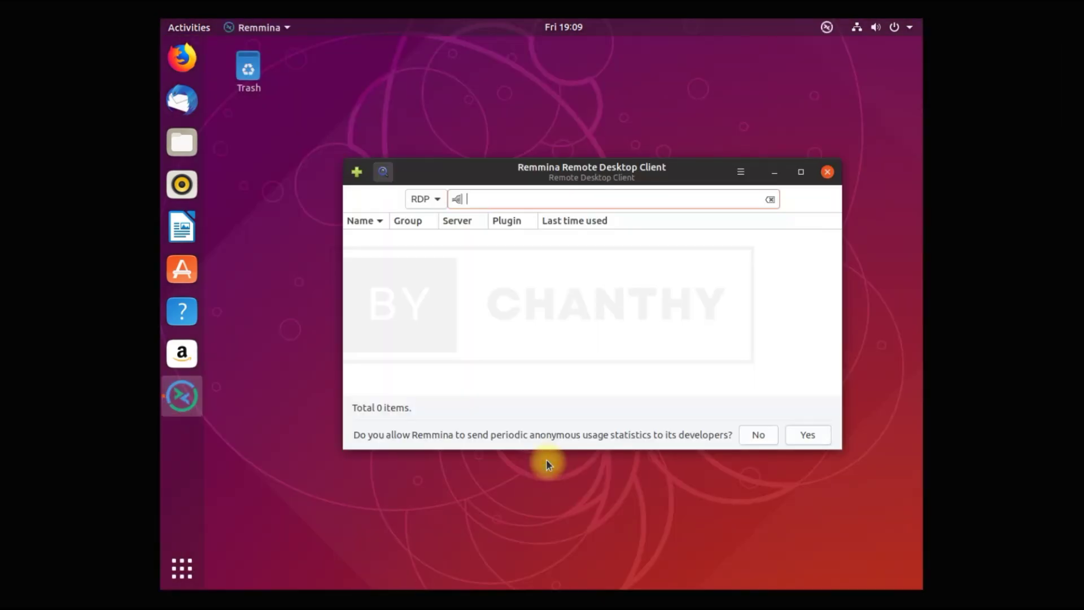
pyautogui.click(438, 205)
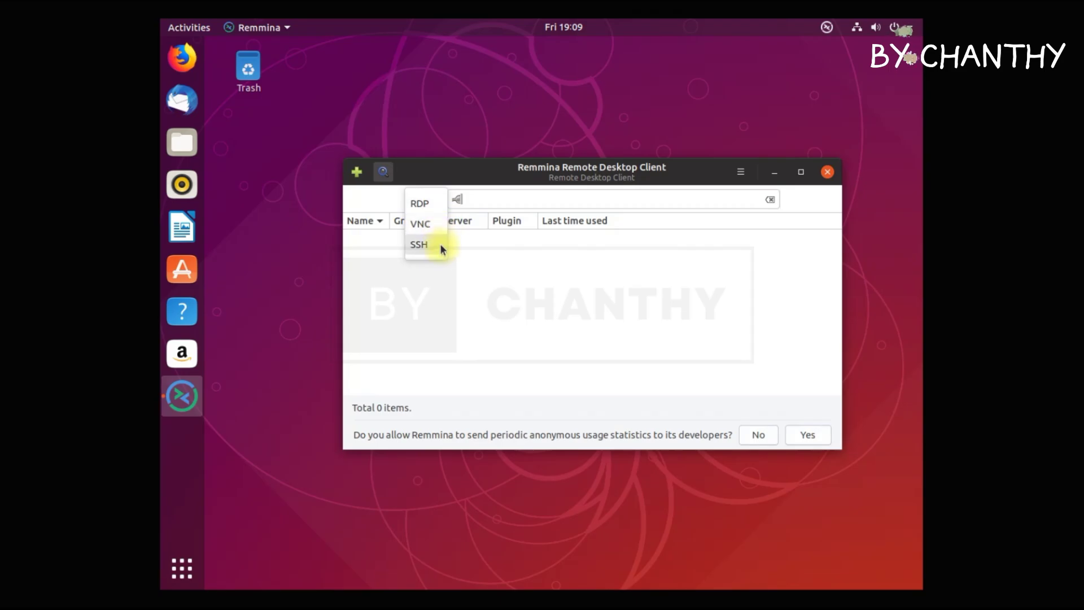
pyautogui.press('Escape')
pyautogui.click(356, 171)
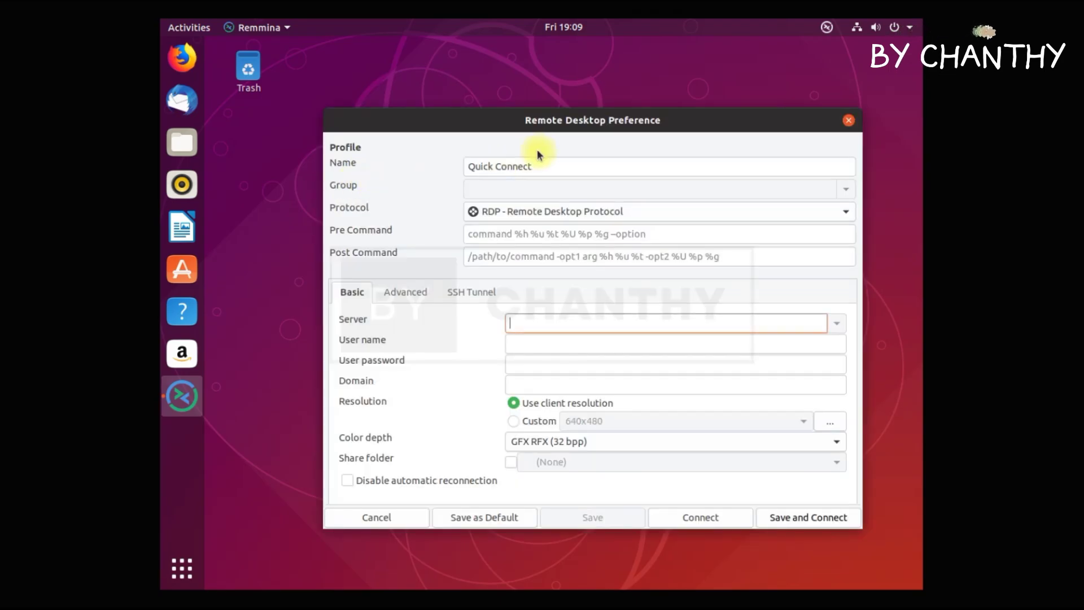
pyautogui.scroll(-5, 648, 374)
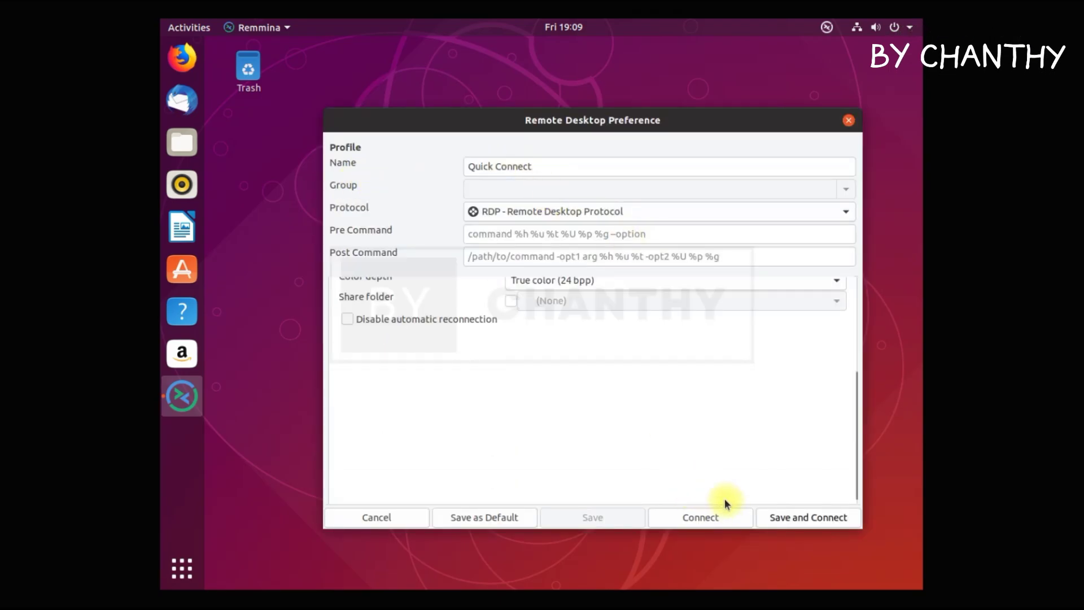
pyautogui.click(389, 517)
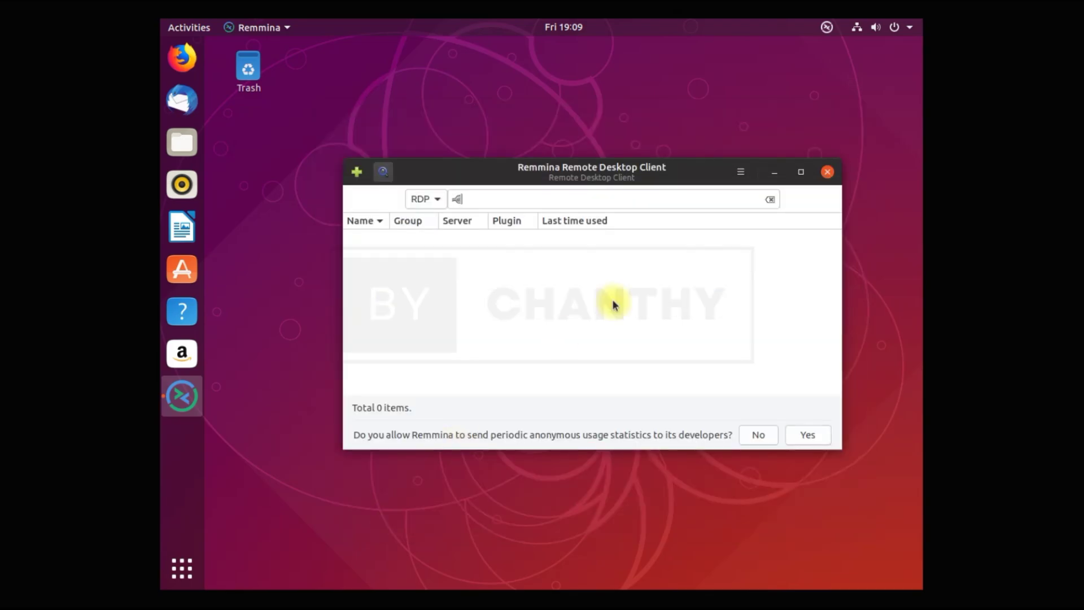
# View Remmina's About information for version 1.2.31.4, then quit Remmina.
pyautogui.click(741, 171)
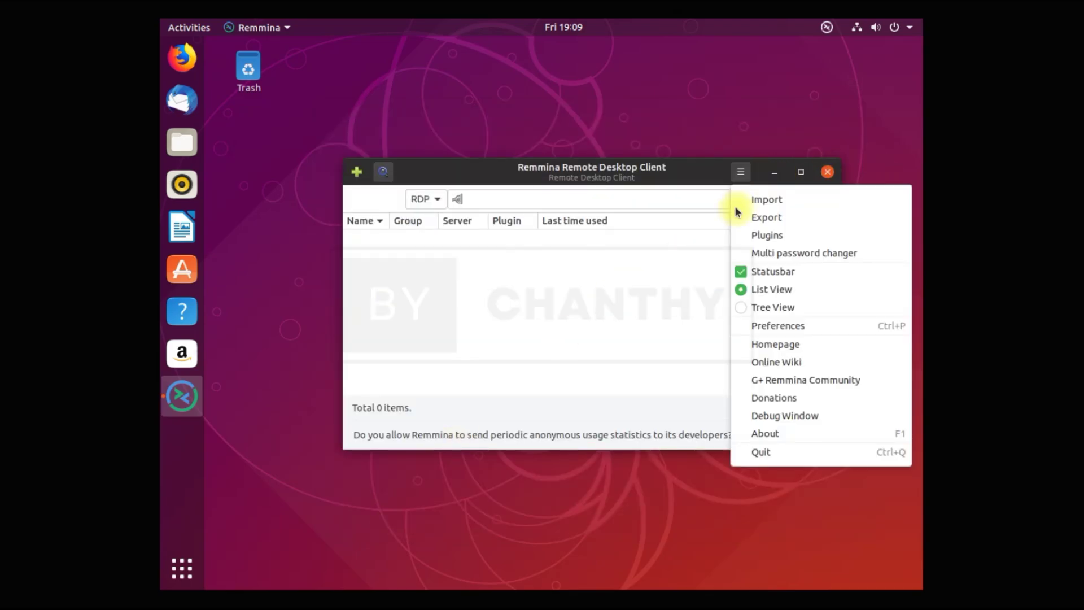
pyautogui.click(785, 443)
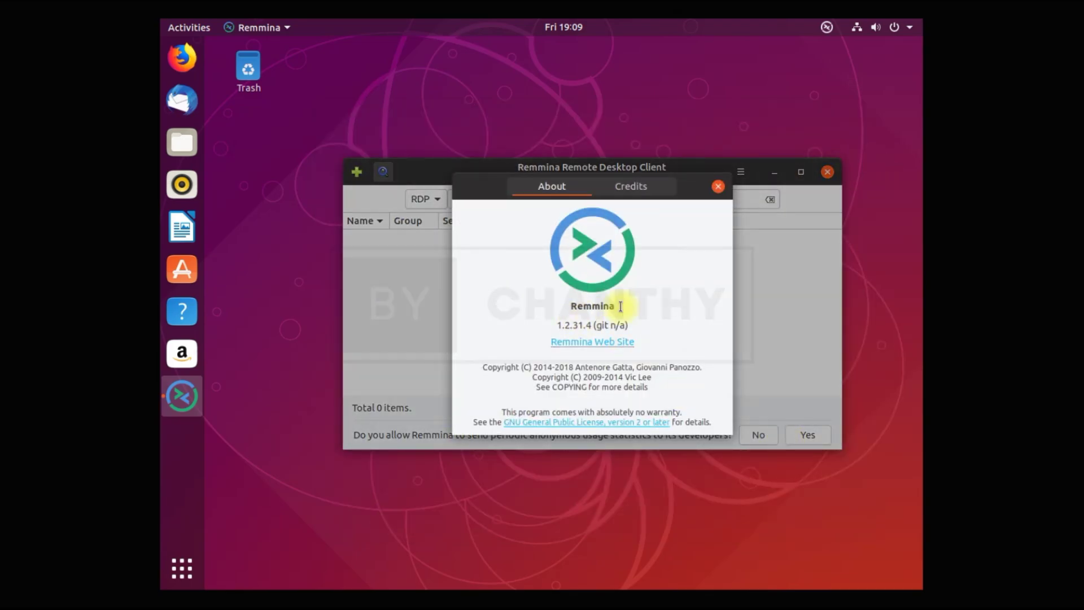
pyautogui.click(718, 187)
pyautogui.click(827, 171)
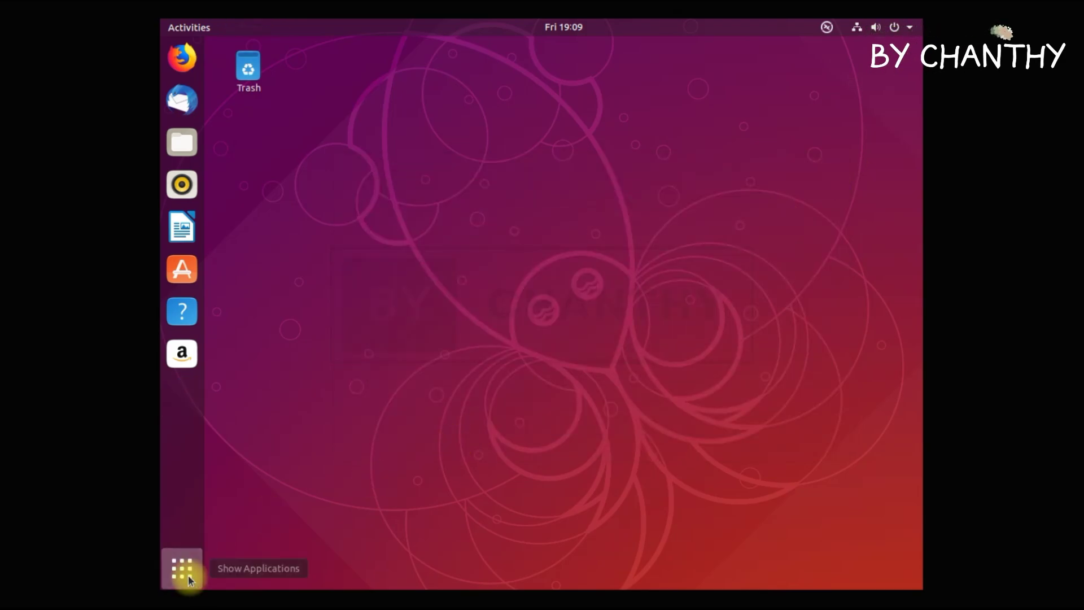
# Launch Screenshot from Utilities, capture the whole screen, and save it to Pictures.
pyautogui.click(182, 568)
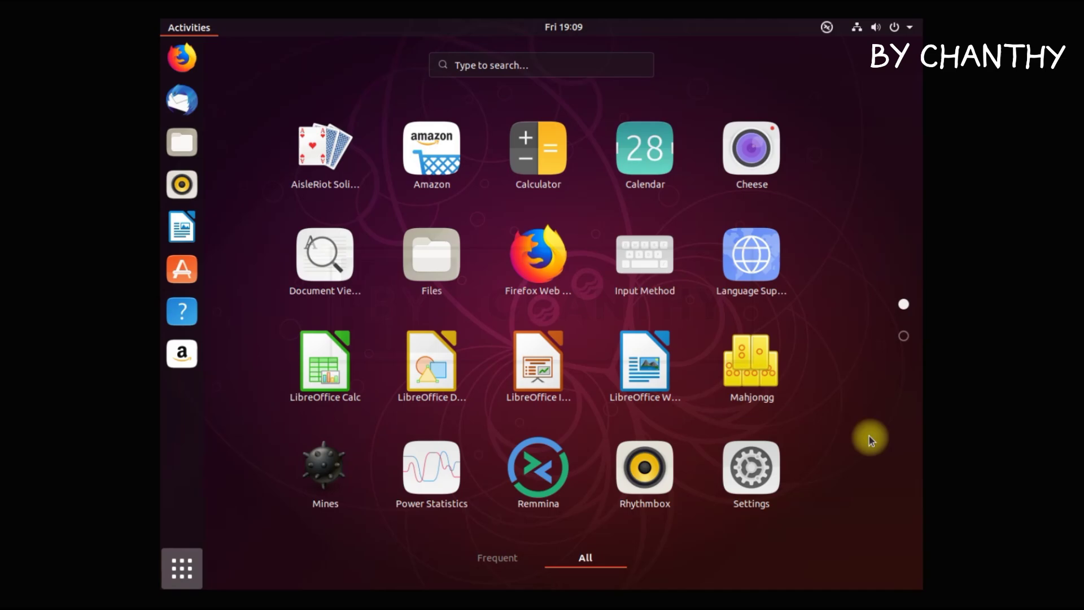
pyautogui.scroll(-1, 869, 436)
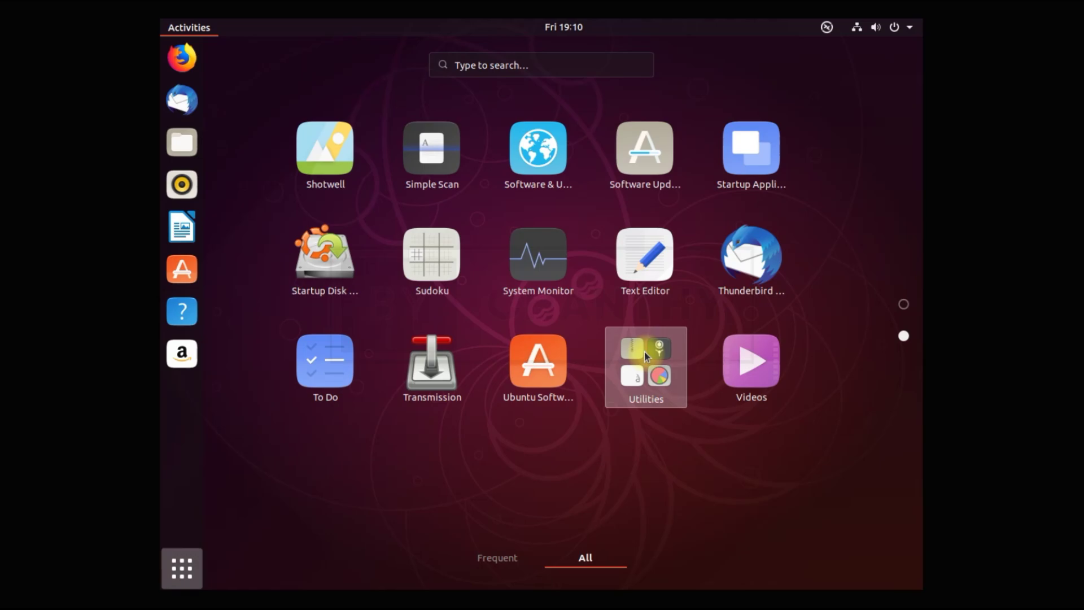
pyautogui.click(646, 358)
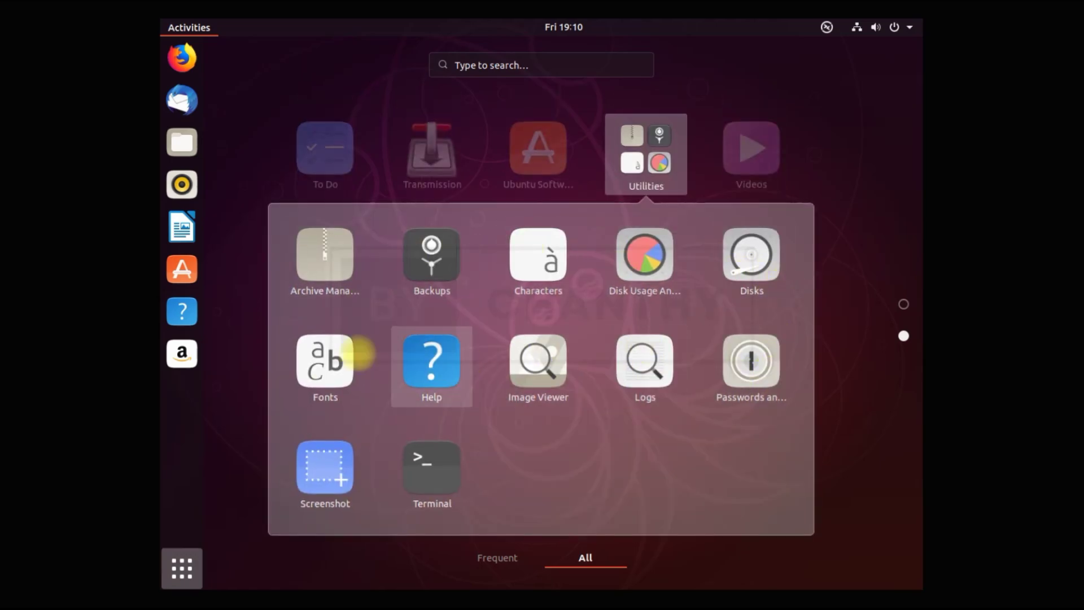
pyautogui.click(344, 475)
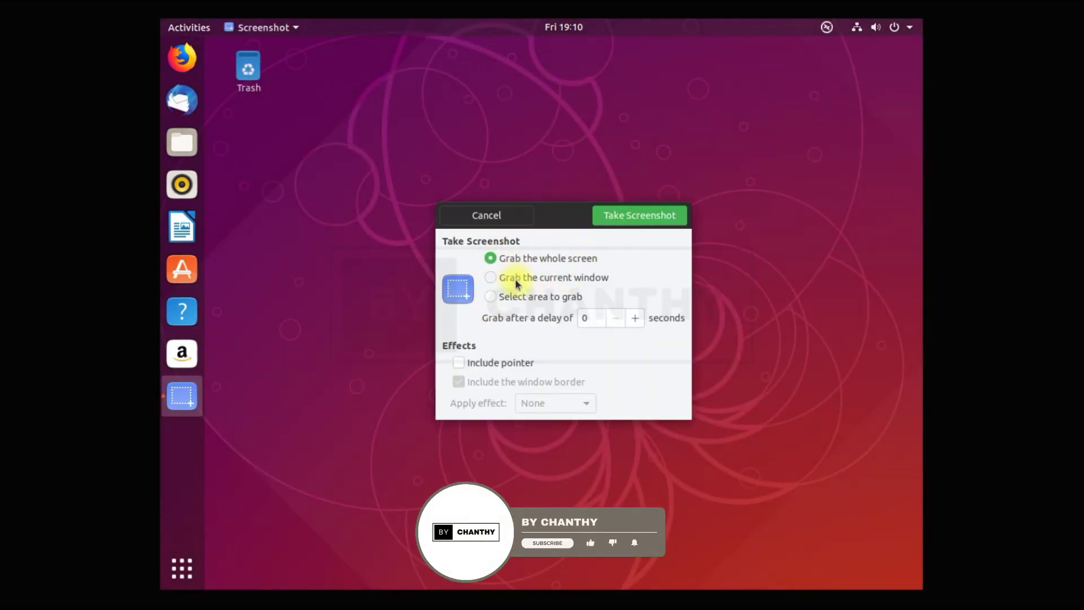
pyautogui.click(515, 279)
pyautogui.click(502, 304)
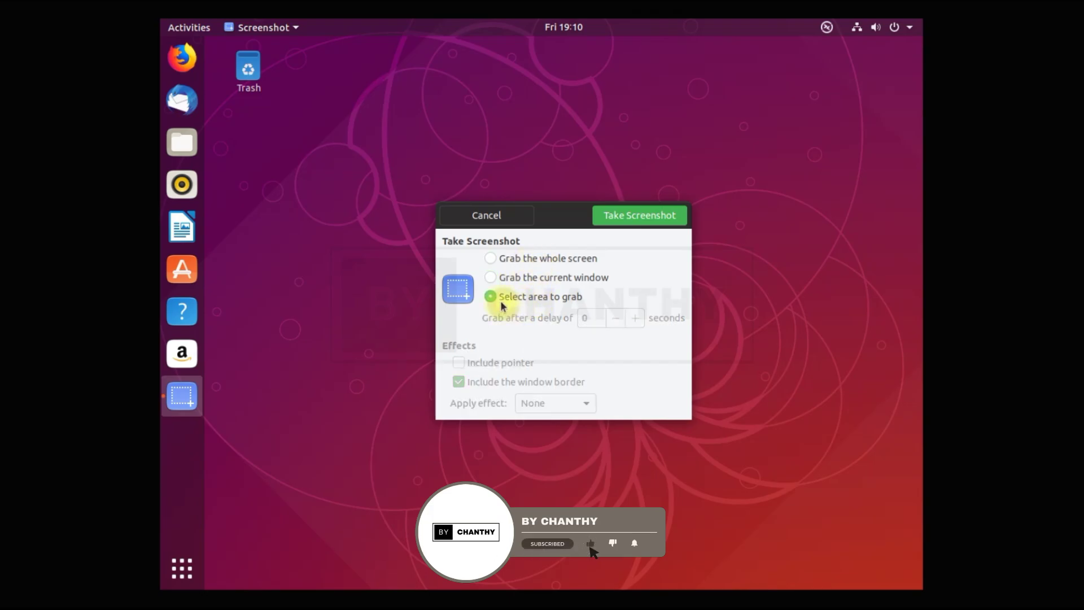
pyautogui.click(517, 263)
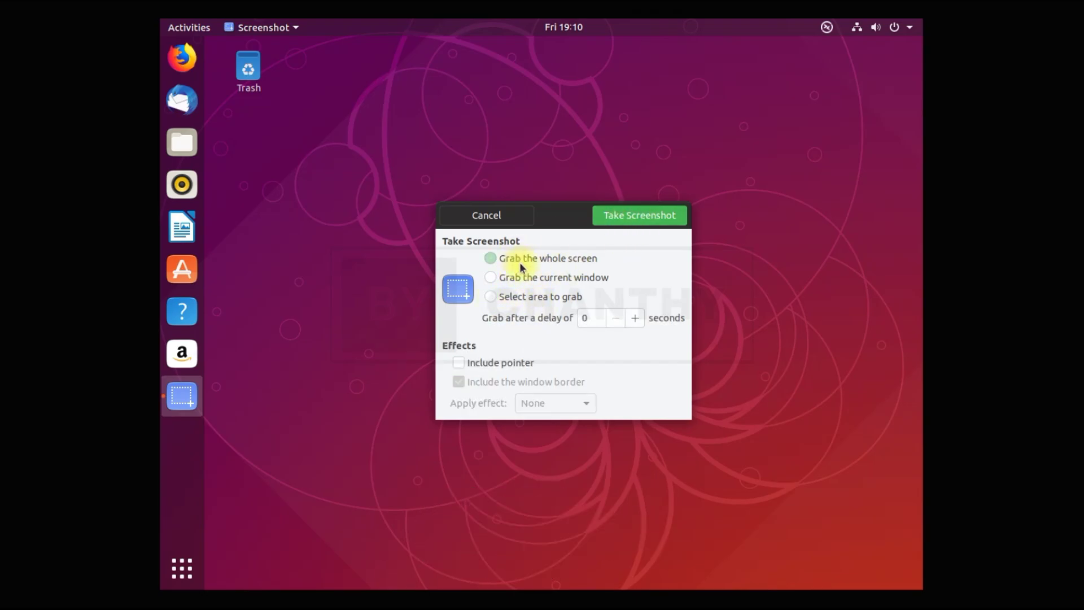
pyautogui.click(636, 220)
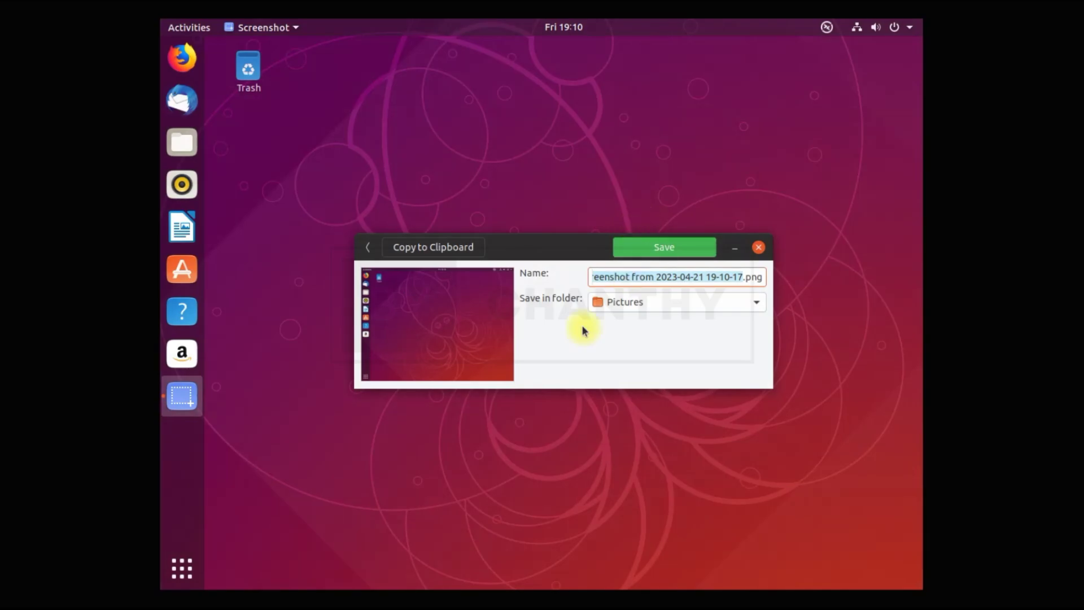
pyautogui.click(688, 253)
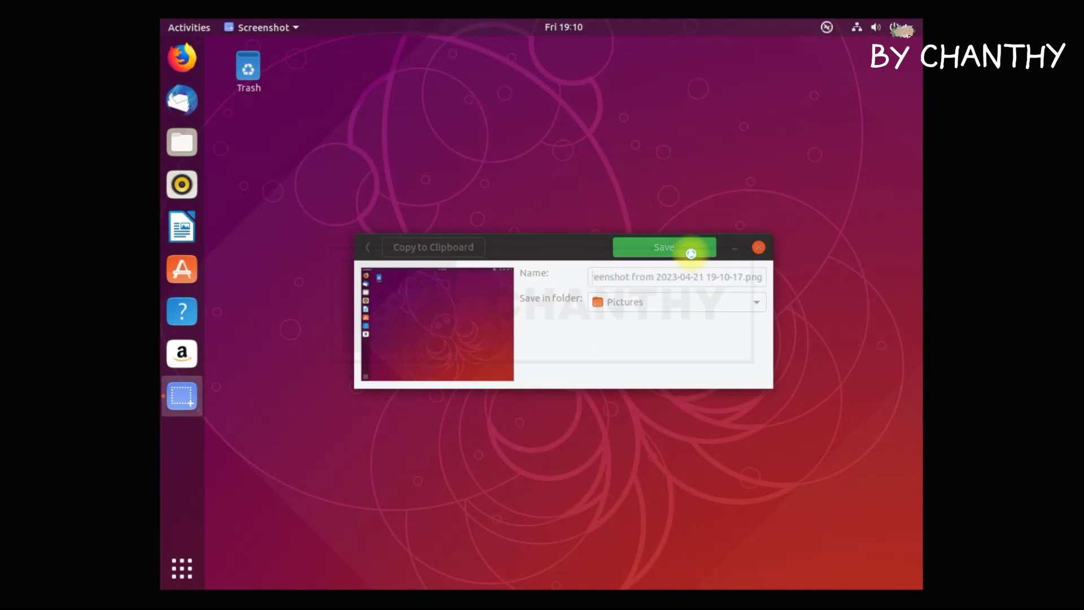
# Relaunch Screenshot, capture the desktop's top-left corner up to Trash as an area, and save it.
pyautogui.click(182, 568)
pyautogui.scroll(-1, 541, 367)
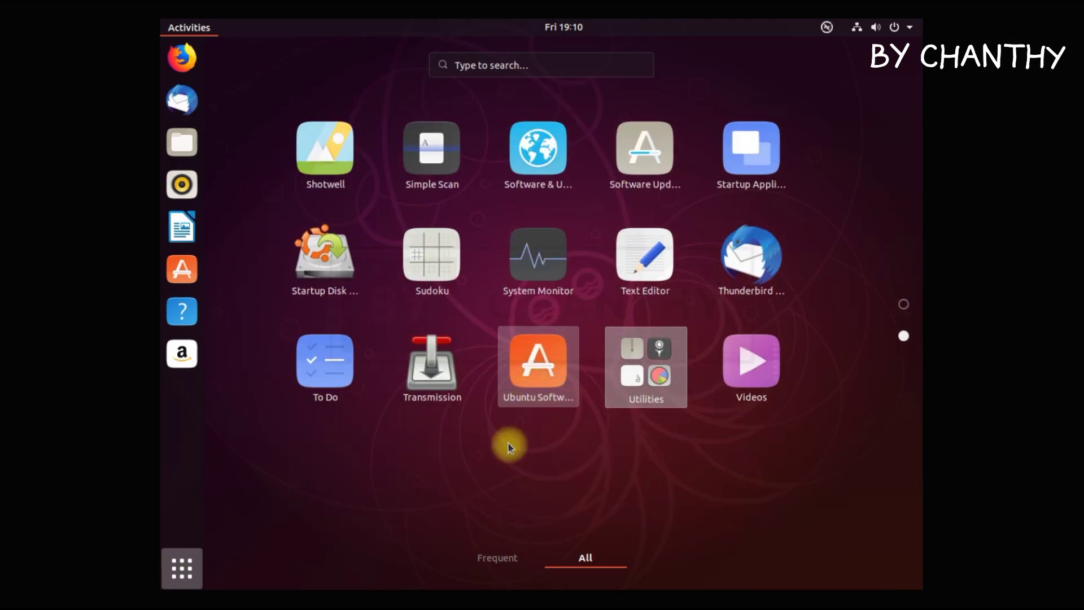
pyautogui.click(660, 357)
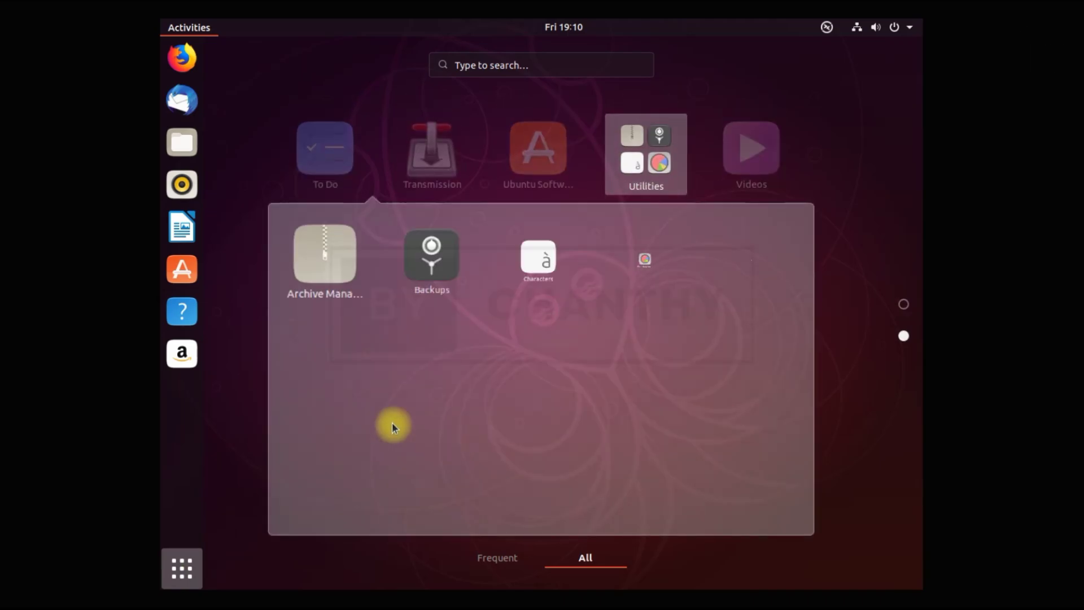
pyautogui.click(324, 477)
pyautogui.click(527, 295)
pyautogui.click(658, 212)
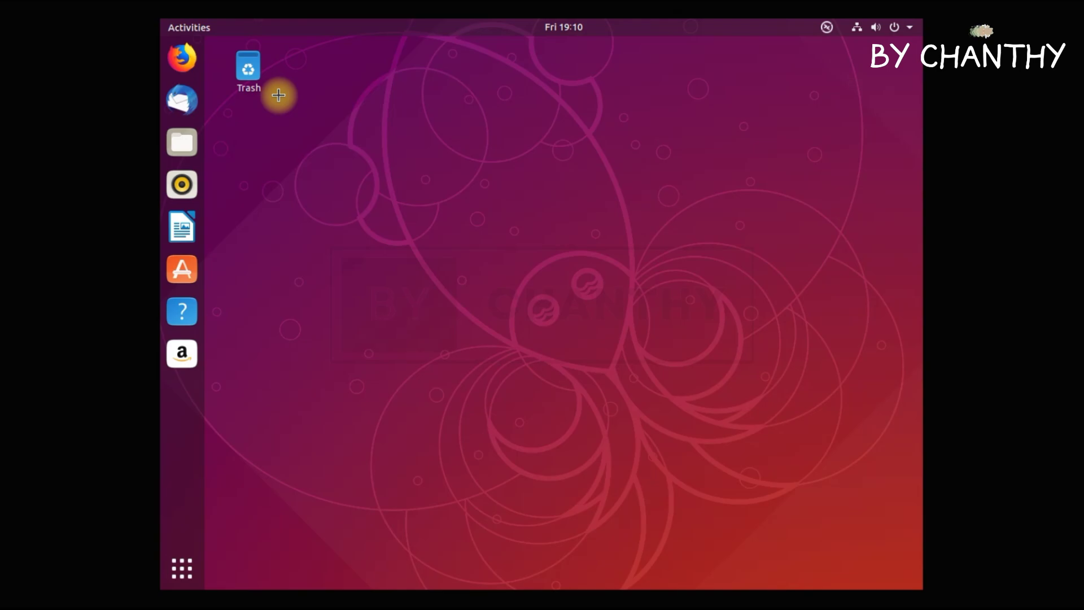
pyautogui.moveTo(164, 34); pyautogui.dragTo(273, 99)
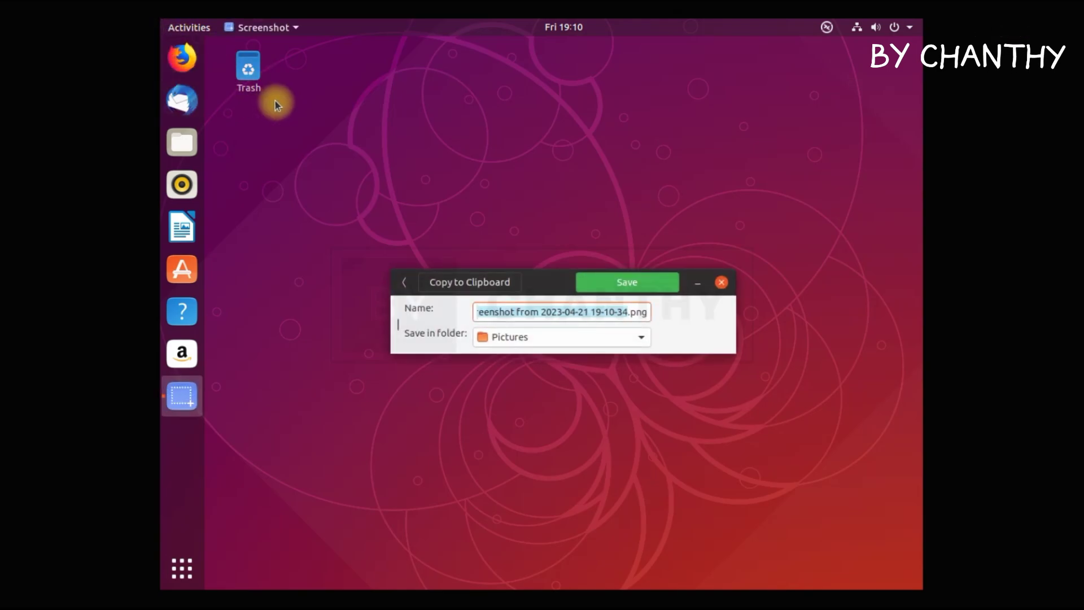
pyautogui.click(653, 284)
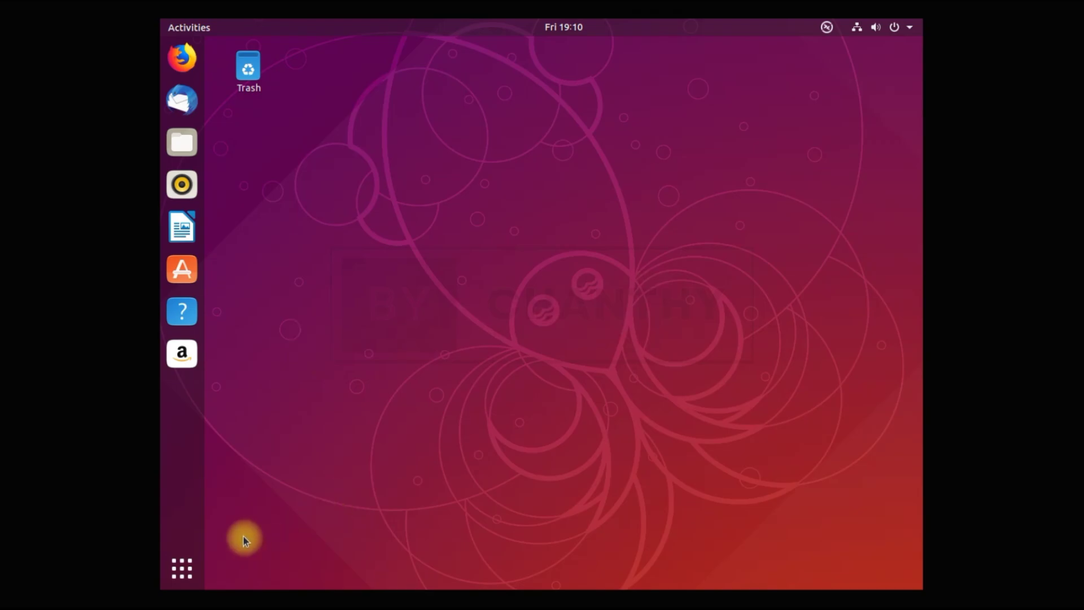
# Open Settings and browse the Background wallpapers without changing the wallpaper.
pyautogui.click(182, 568)
pyautogui.click(753, 474)
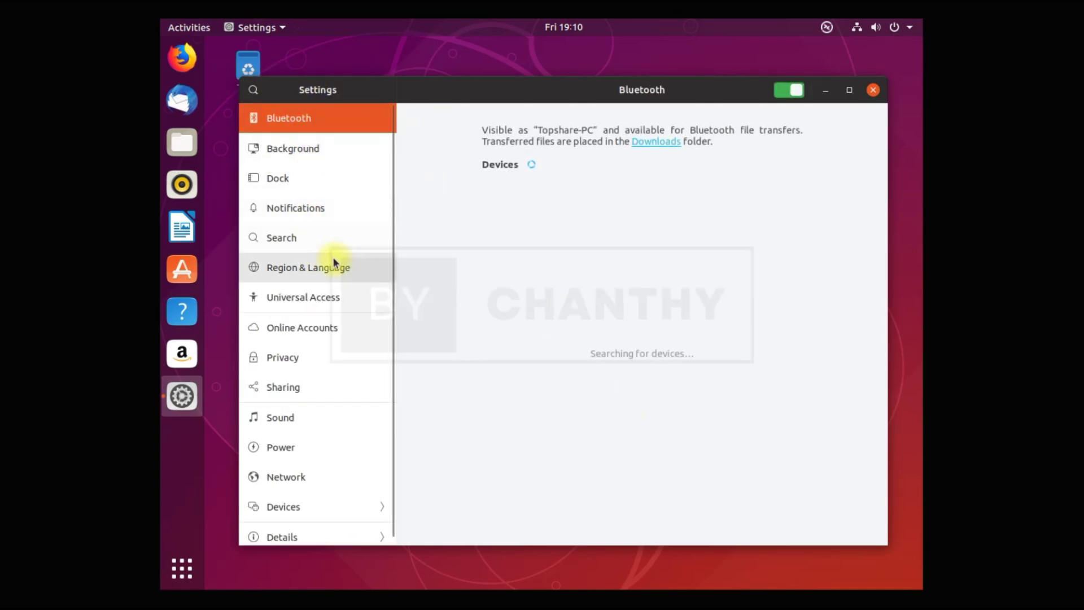
pyautogui.click(315, 151)
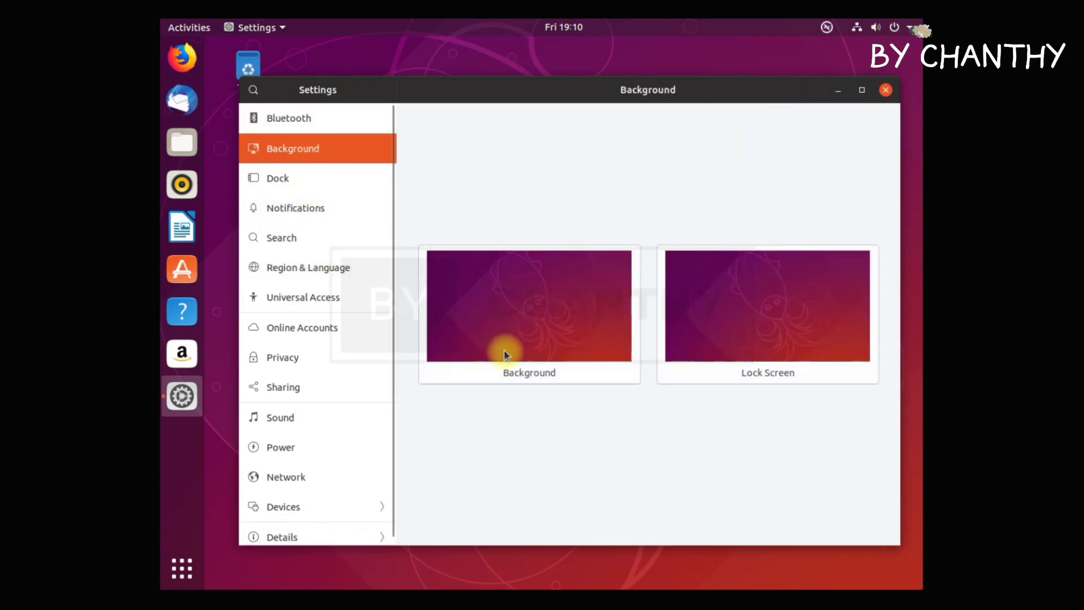
pyautogui.click(543, 332)
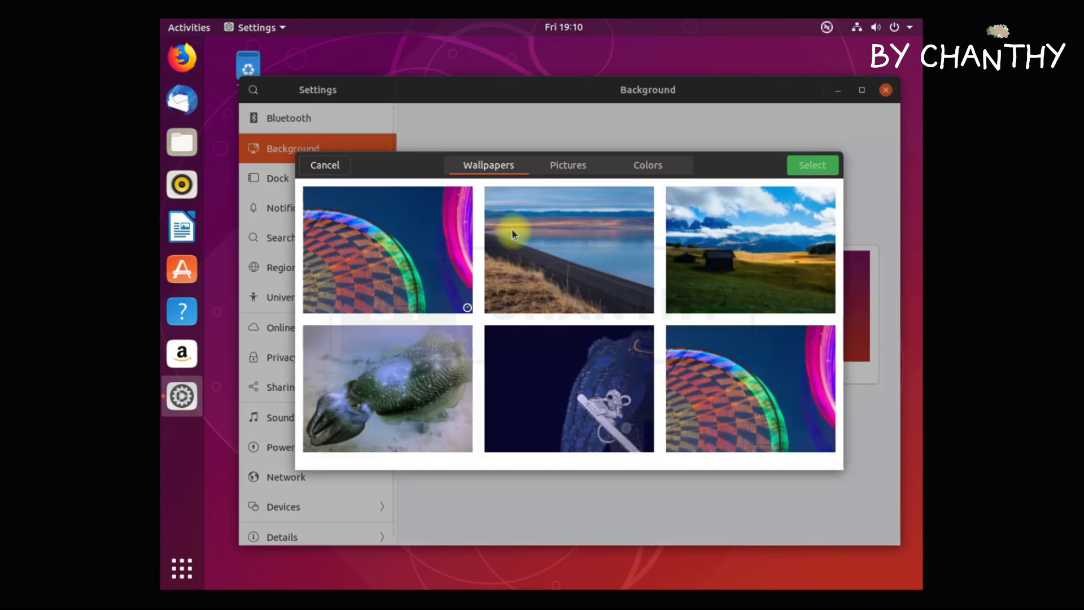
pyautogui.scroll(-1, 770, 355)
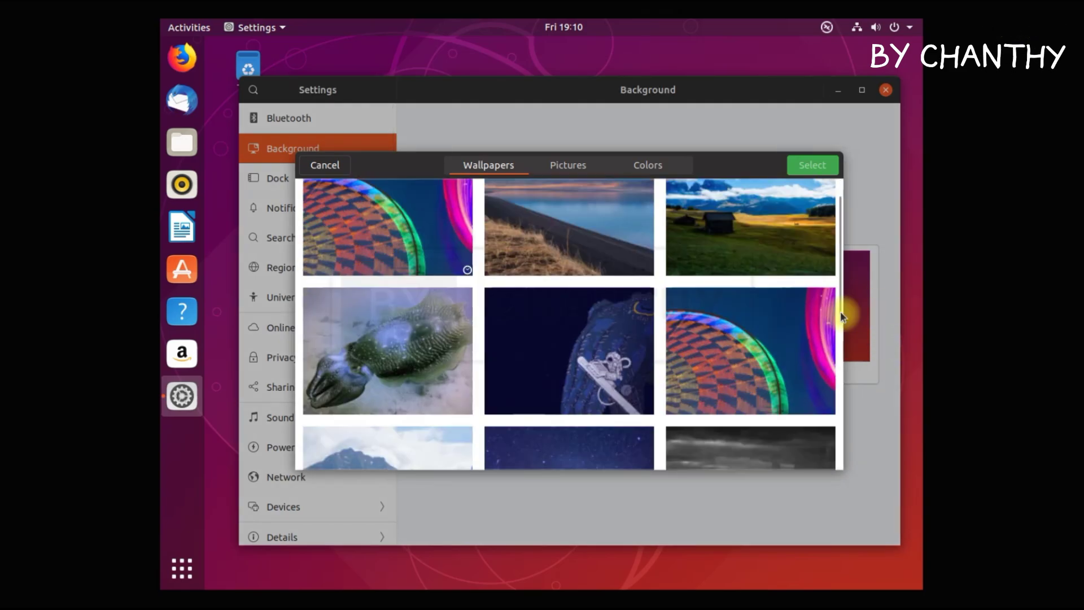
pyautogui.moveTo(841, 303); pyautogui.dragTo(828, 473)
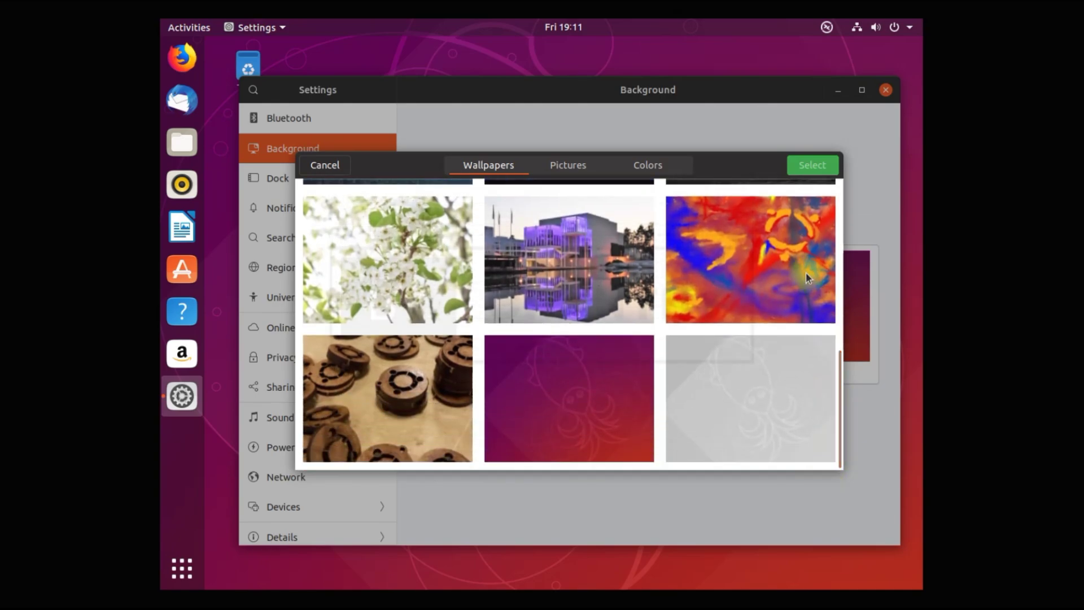
pyautogui.click(328, 166)
# Try bottom and right dock positions, return it to the left, and set icon size to 36.
pyautogui.click(300, 180)
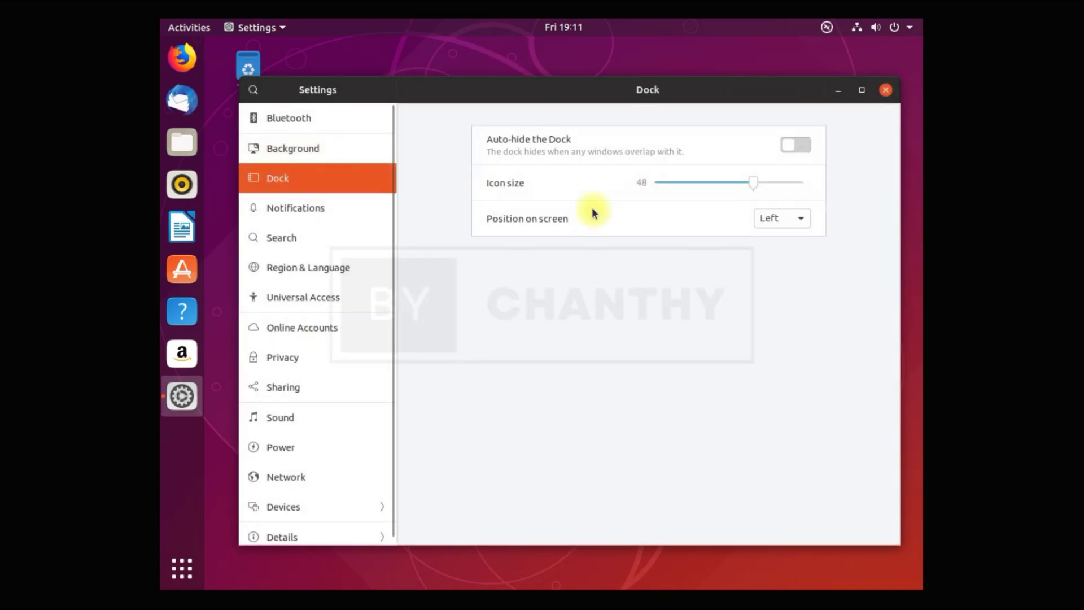
pyautogui.click(786, 218)
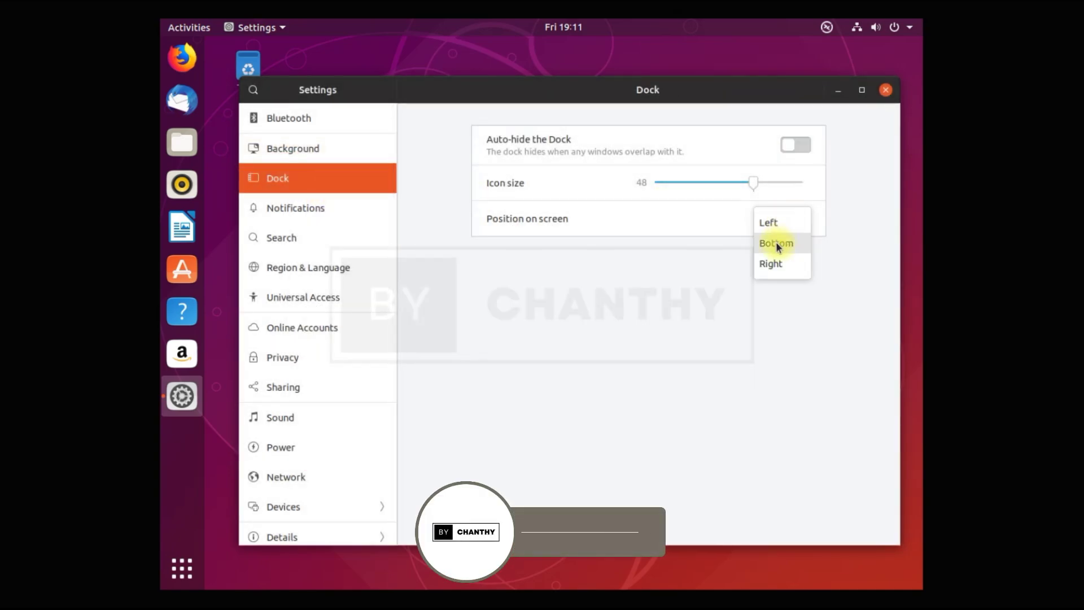
pyautogui.click(776, 241)
pyautogui.click(788, 218)
pyautogui.click(788, 243)
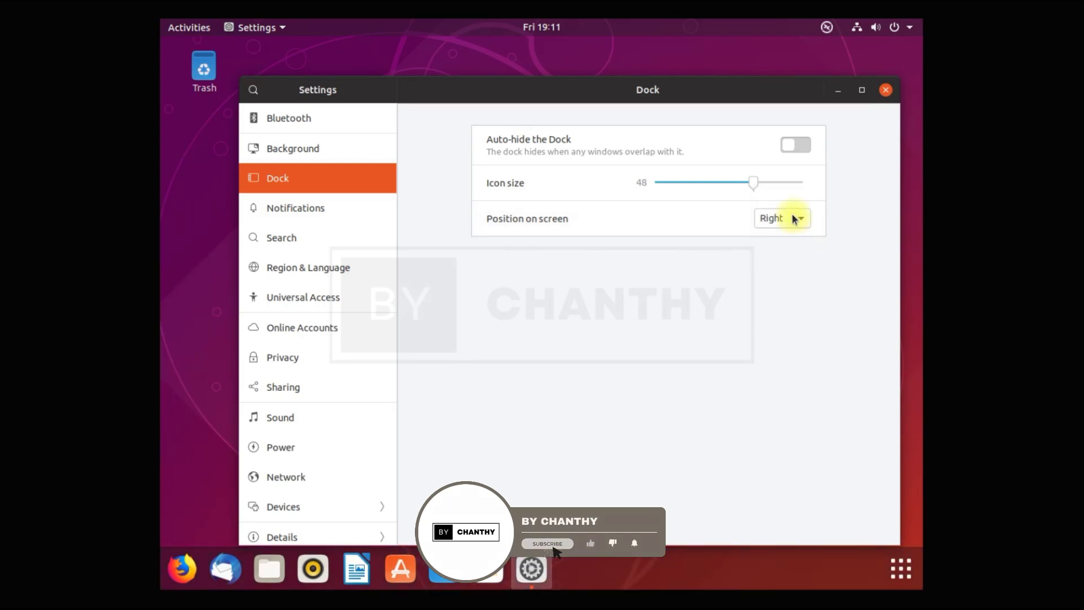
pyautogui.click(788, 219)
pyautogui.click(753, 181)
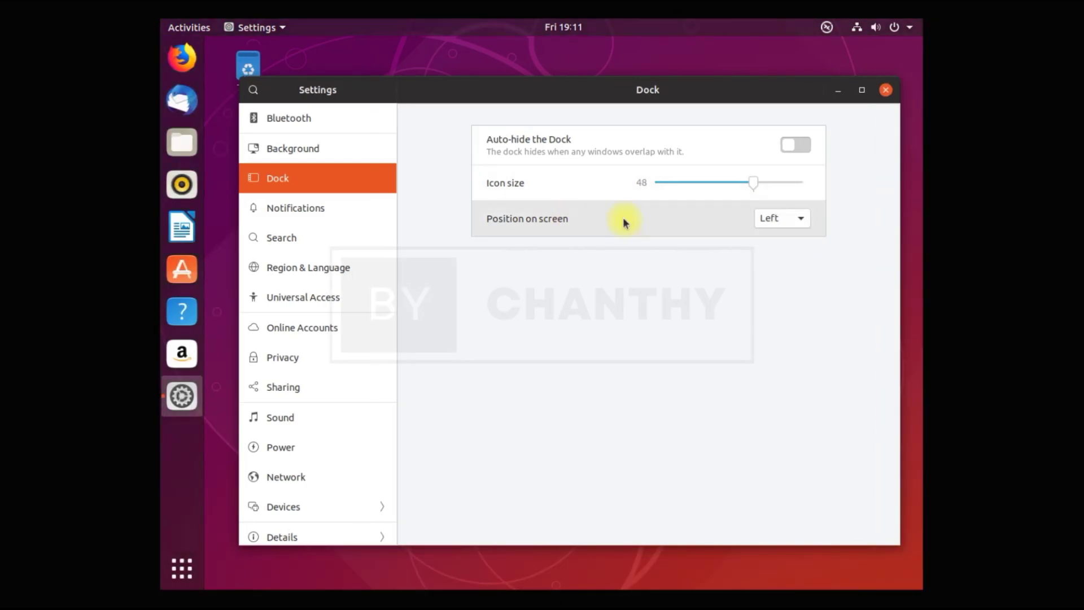
pyautogui.moveTo(752, 183); pyautogui.dragTo(721, 184)
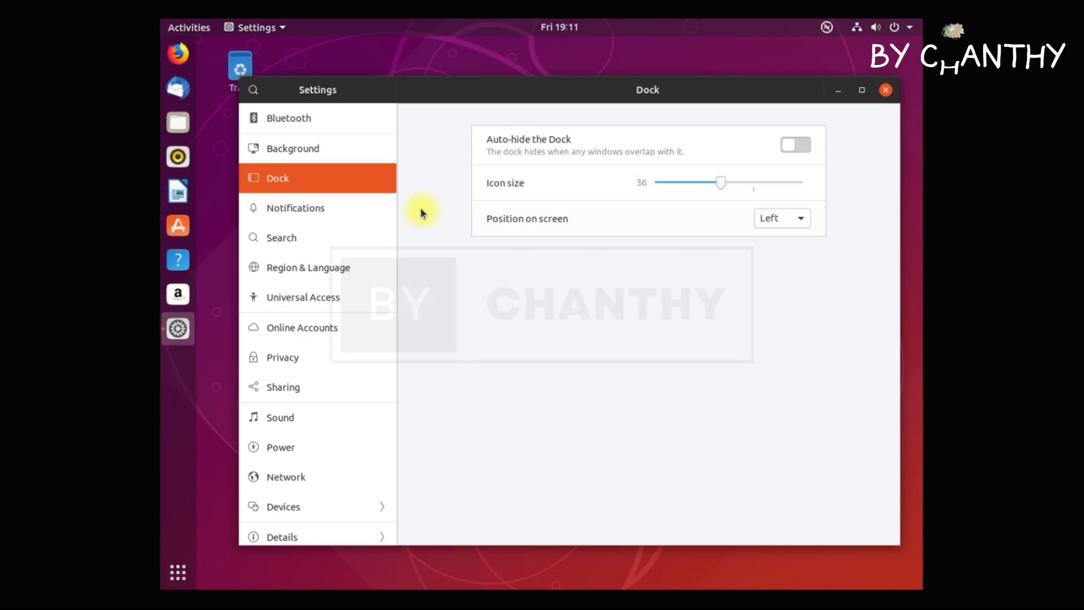
pyautogui.click(322, 215)
pyautogui.click(308, 237)
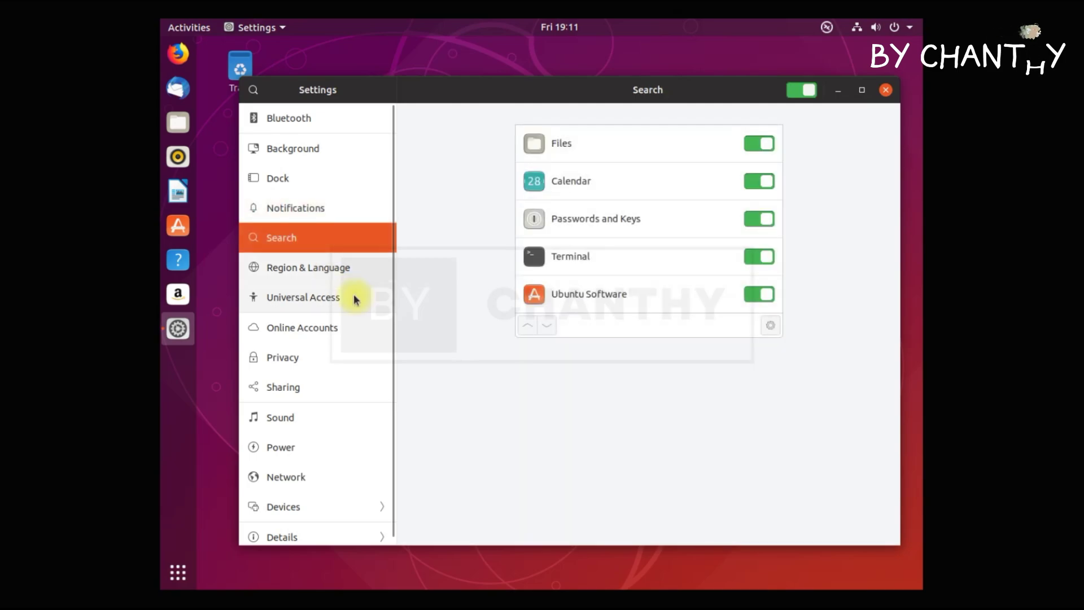
# In Region & Language, browse English and other input source layouts, then cancel without adding one.
pyautogui.click(324, 273)
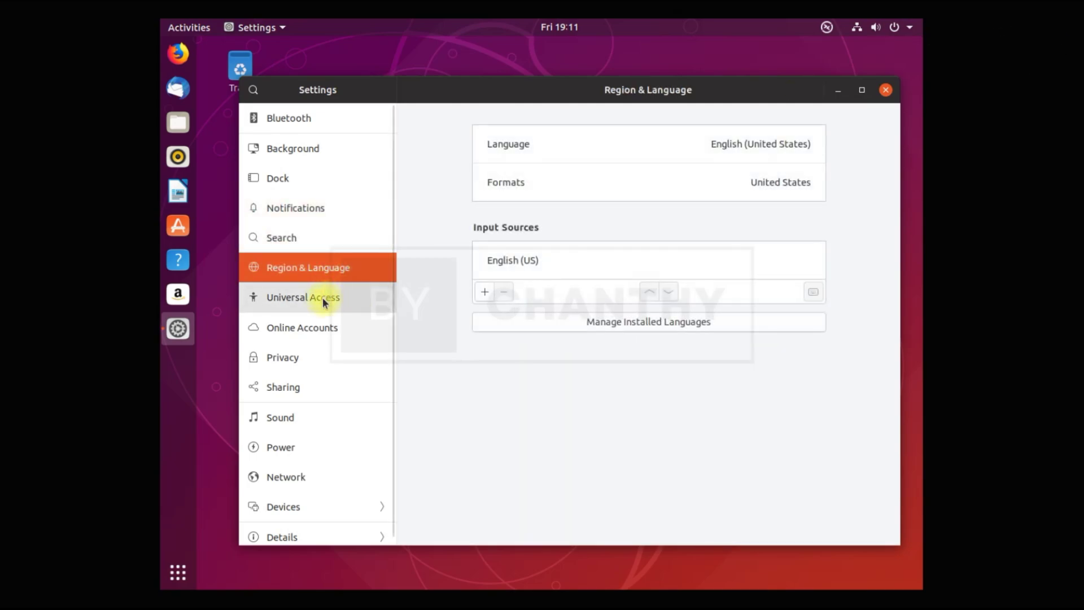
pyautogui.click(323, 297)
pyautogui.click(326, 268)
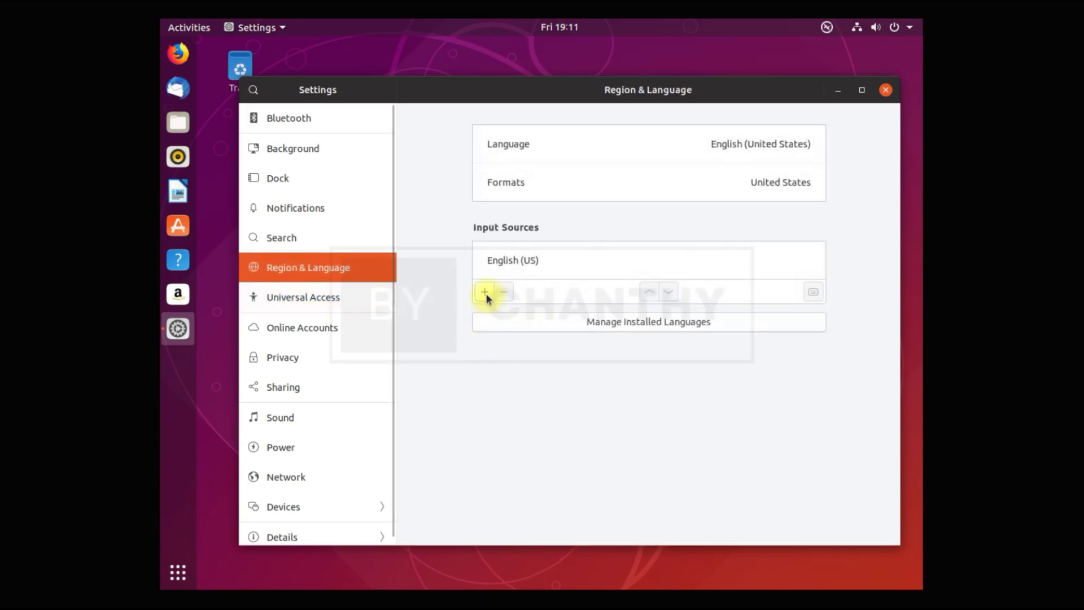
pyautogui.click(485, 292)
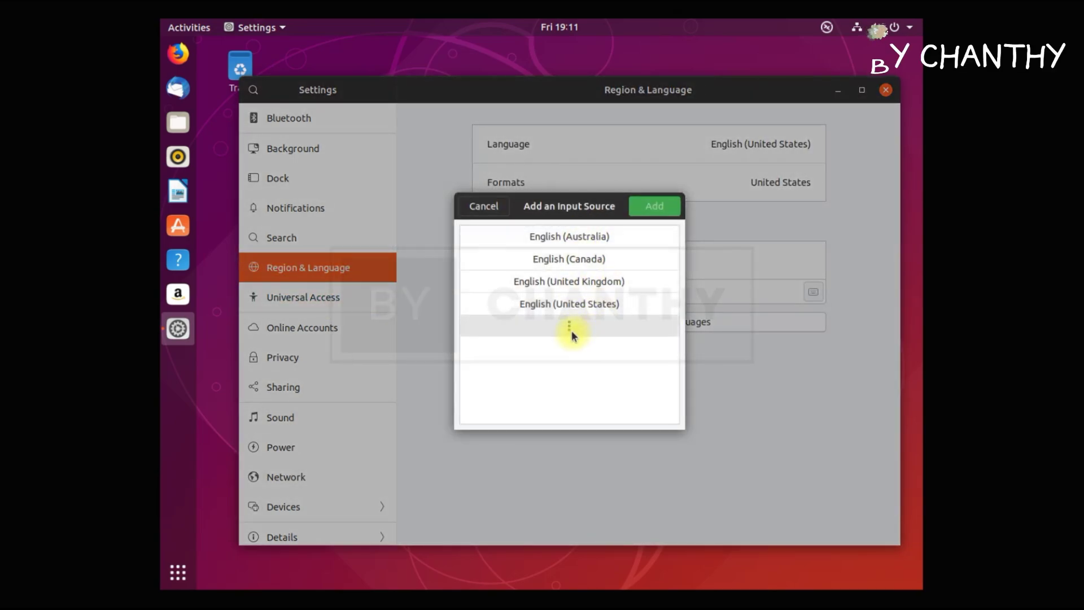
pyautogui.click(571, 330)
pyautogui.scroll(-5, 584, 377)
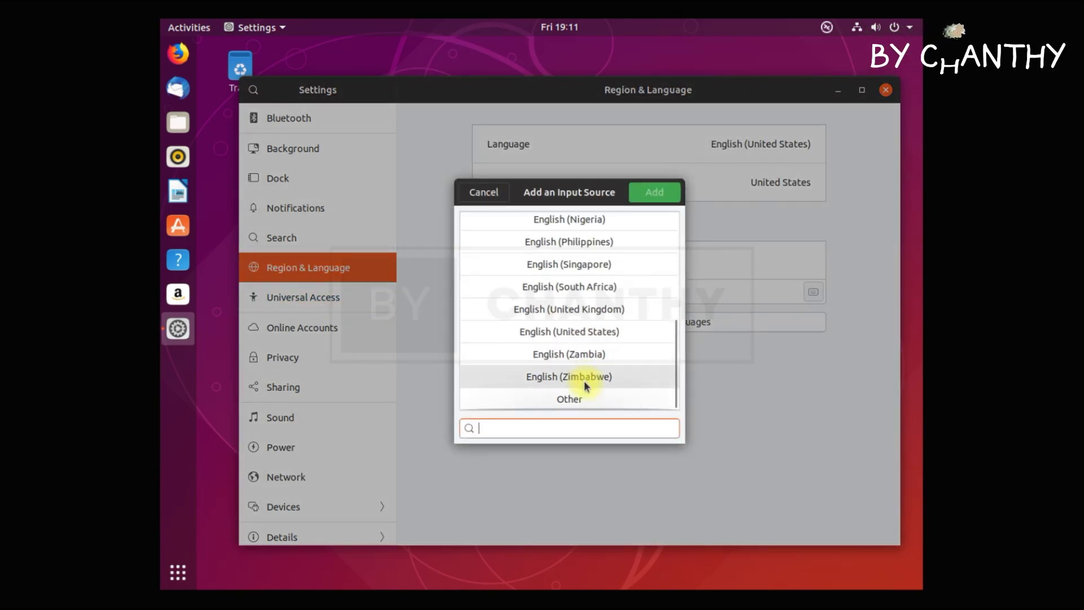
pyautogui.click(585, 402)
pyautogui.scroll(-10, 587, 389)
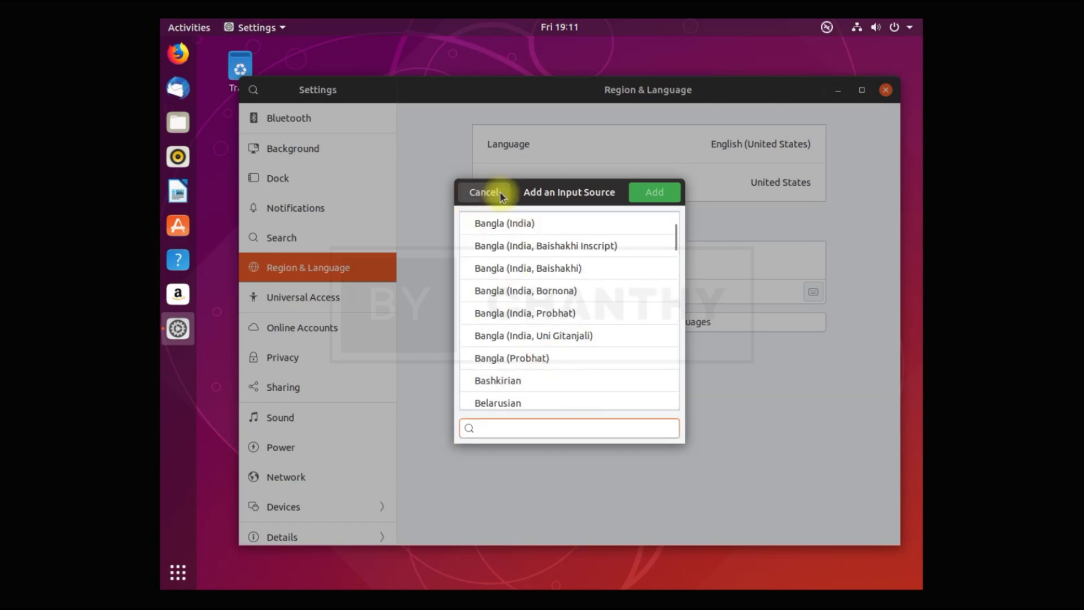
pyautogui.click(499, 191)
# Look through the Universal Access, Online Accounts, Privacy, Sharing, Sound, Power and Network panels.
pyautogui.click(322, 302)
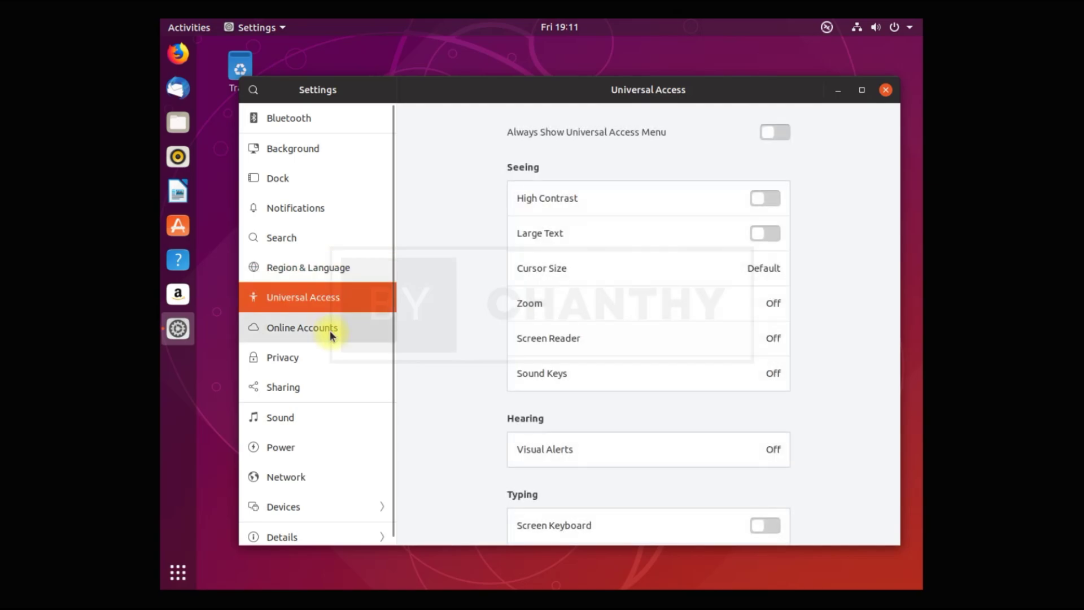
pyautogui.click(330, 331)
pyautogui.click(318, 366)
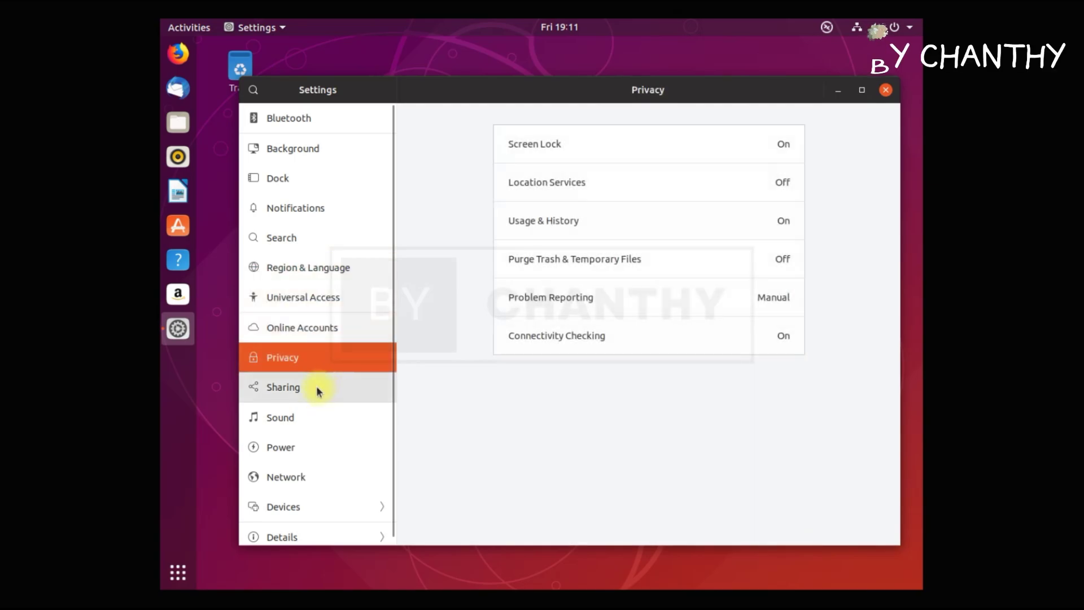
pyautogui.click(316, 389)
pyautogui.click(315, 416)
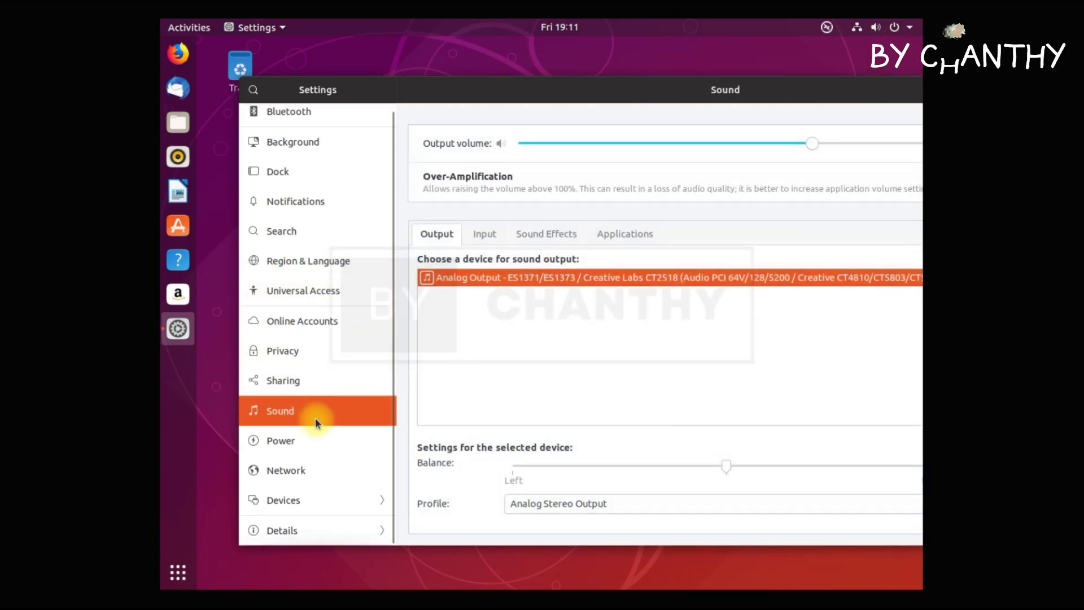
pyautogui.click(312, 449)
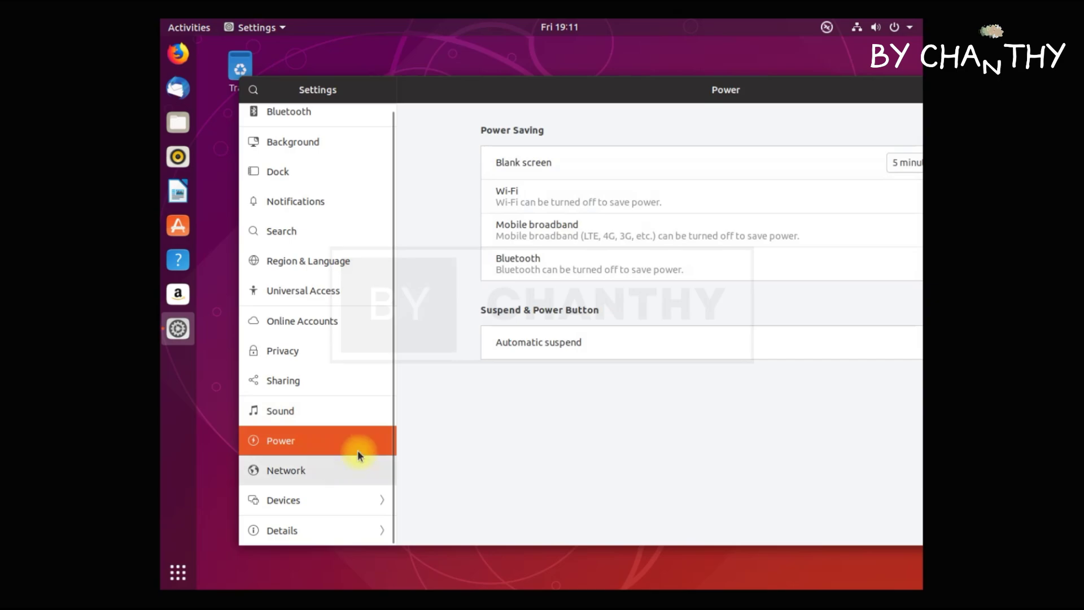
pyautogui.click(325, 474)
# Browse the Devices pages: Displays, Keyboard, Mouse & Touchpad, Printers, Removable Media, Thunderbolt, Color.
pyautogui.click(340, 502)
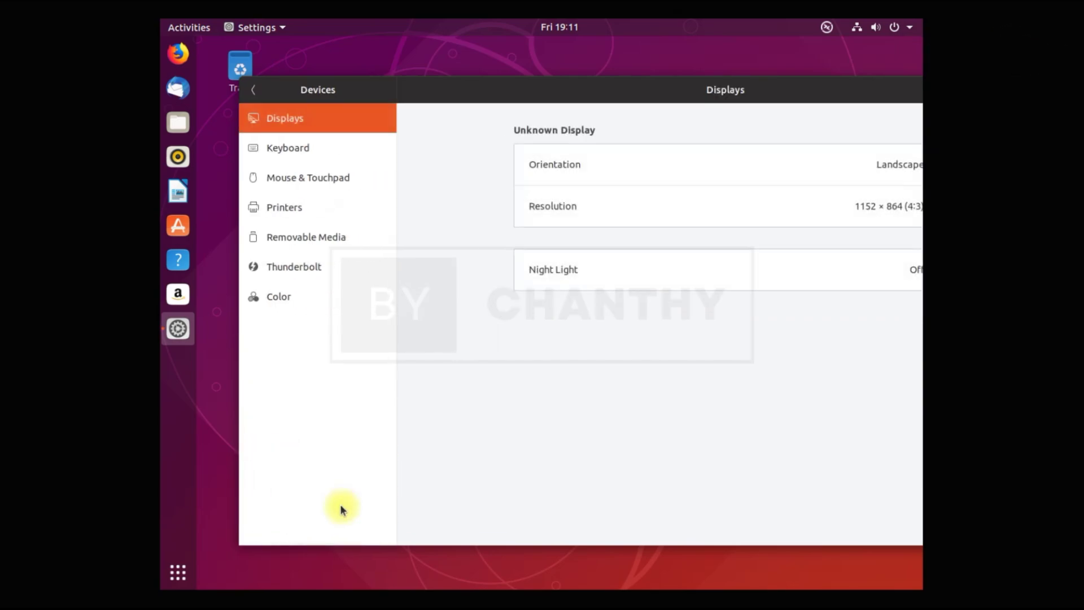
pyautogui.click(329, 144)
pyautogui.click(334, 178)
pyautogui.click(327, 209)
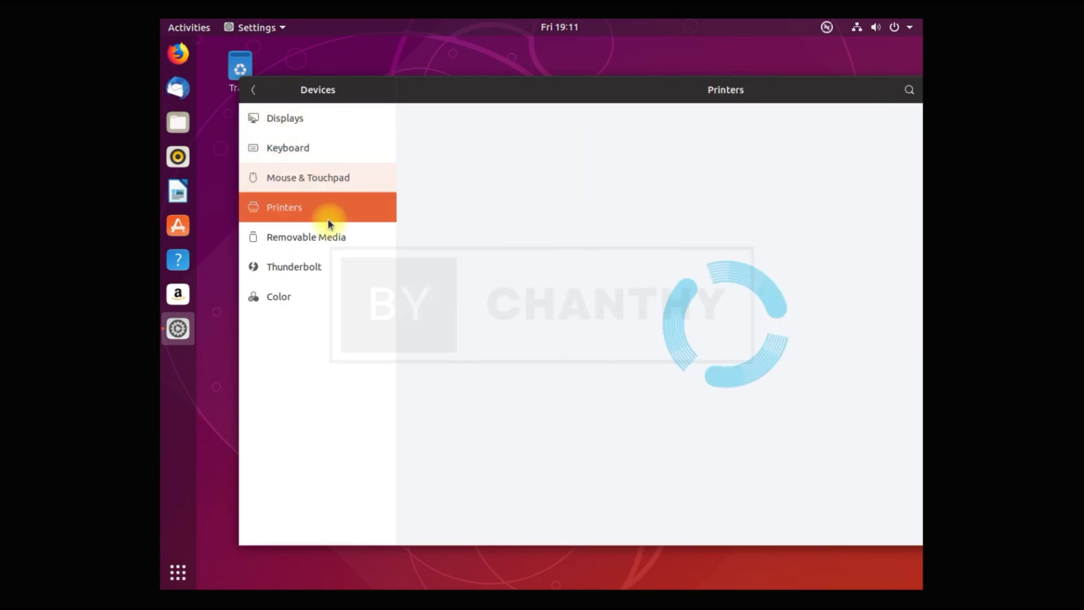
pyautogui.click(327, 236)
pyautogui.click(324, 267)
pyautogui.click(316, 296)
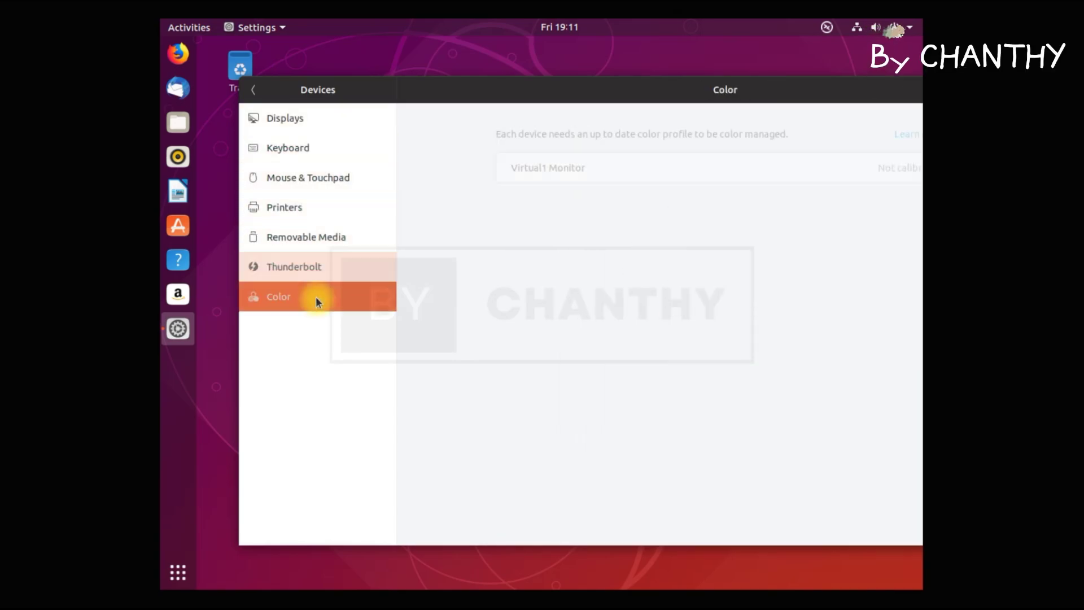
pyautogui.click(253, 89)
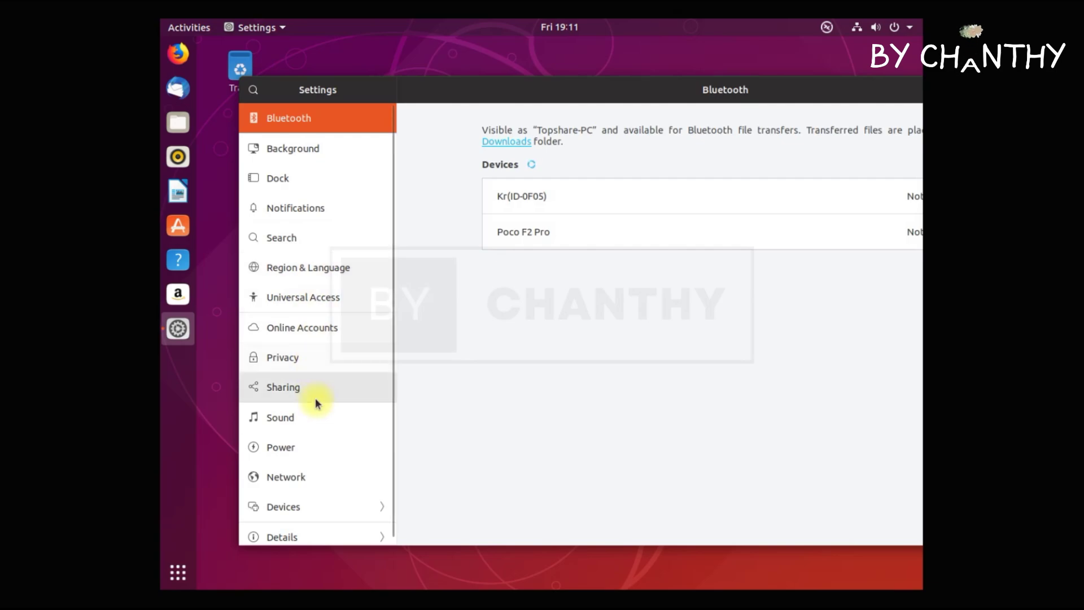
# Browse the Details pages: About showing Ubuntu 18.10, Date & Time, Users, and Default Applications.
pyautogui.scroll(-1, 313, 497)
pyautogui.click(317, 531)
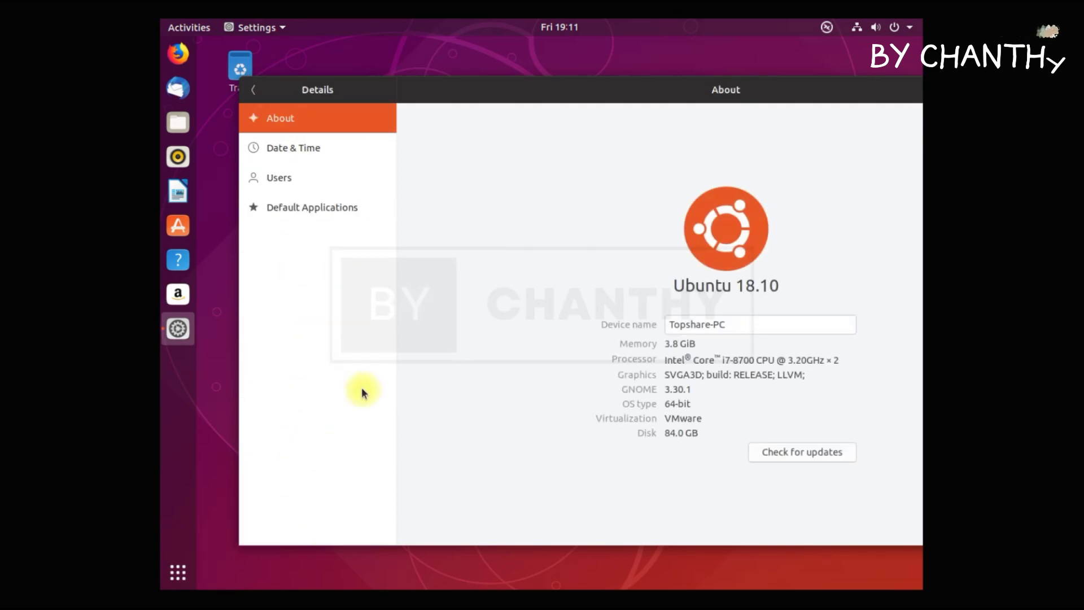
pyautogui.click(326, 146)
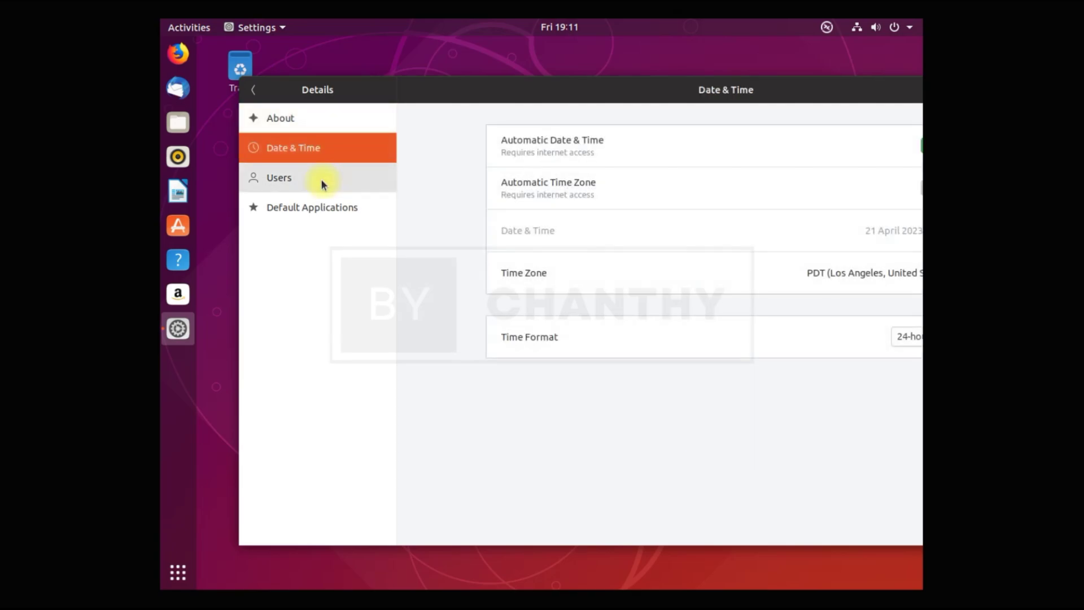
pyautogui.click(321, 178)
pyautogui.click(330, 205)
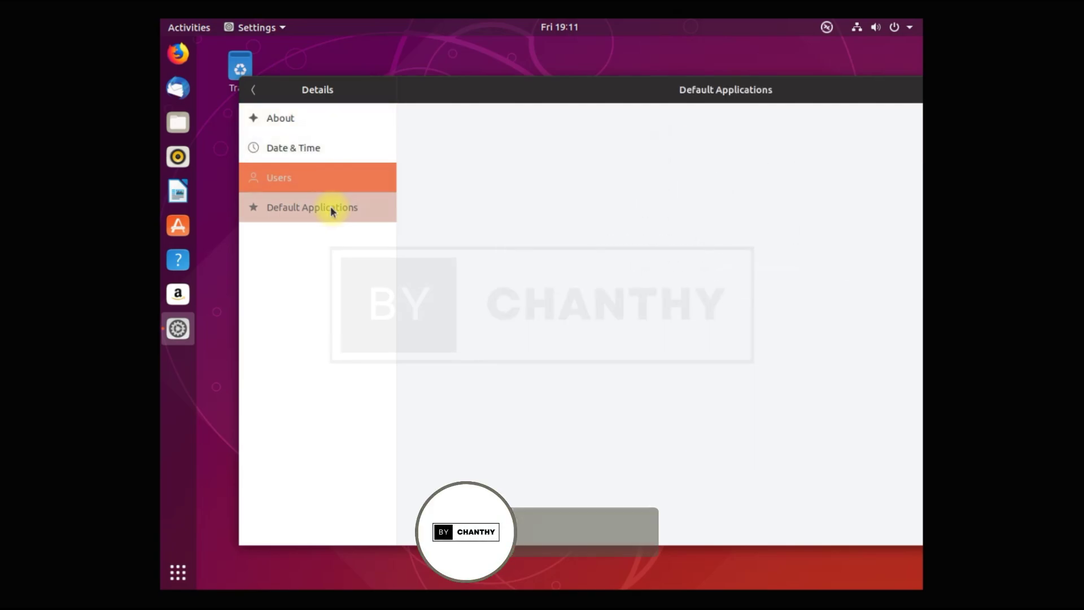
pyautogui.click(254, 90)
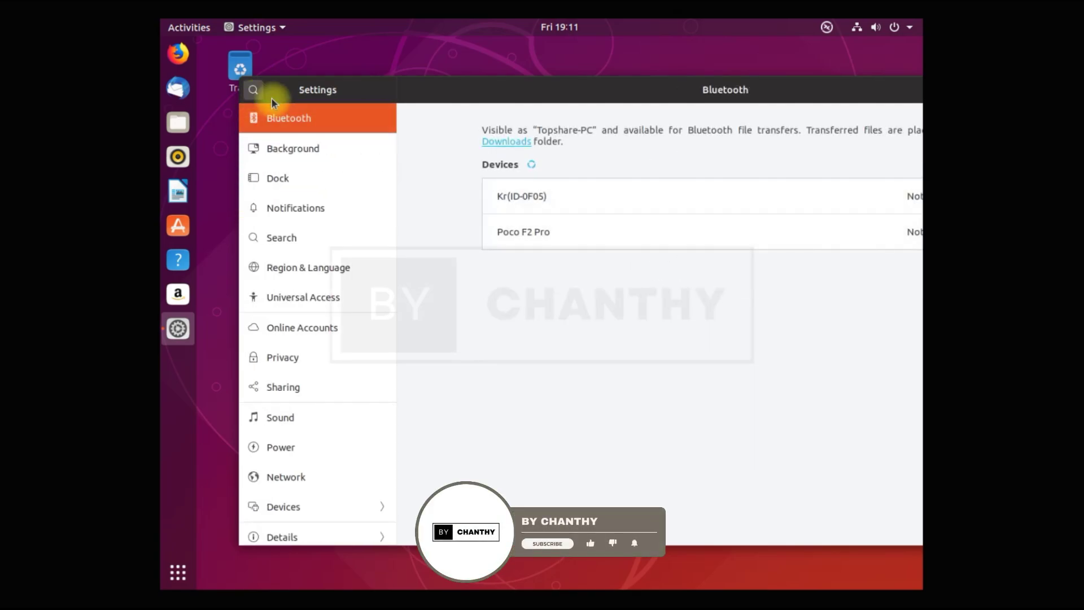
# Shift the Settings window left into full view and close it.
pyautogui.moveTo(406, 93); pyautogui.dragTo(309, 108)
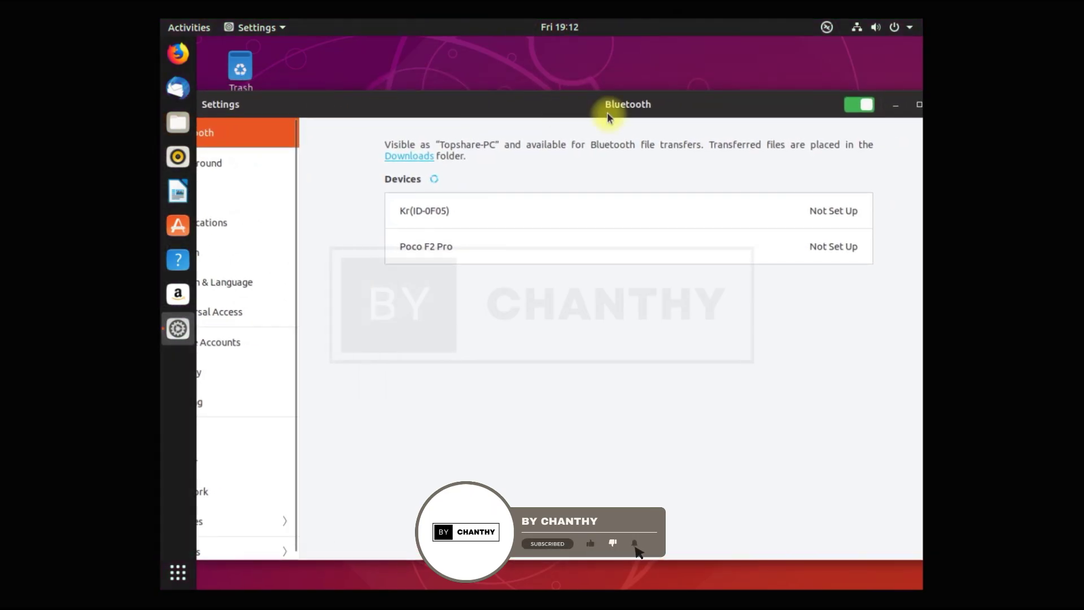
pyautogui.moveTo(638, 108); pyautogui.dragTo(542, 106)
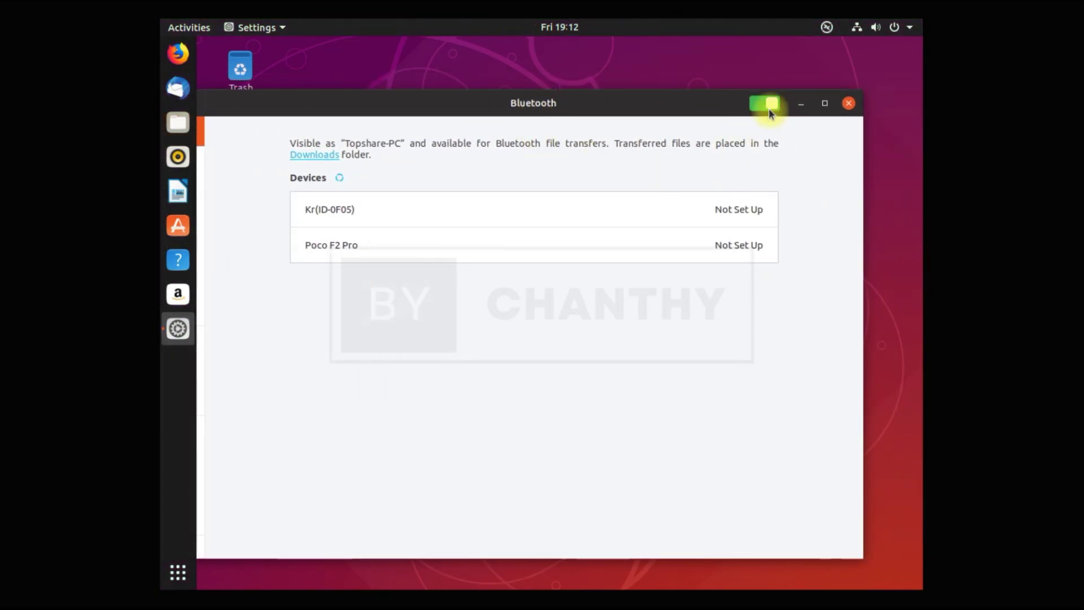
pyautogui.click(849, 105)
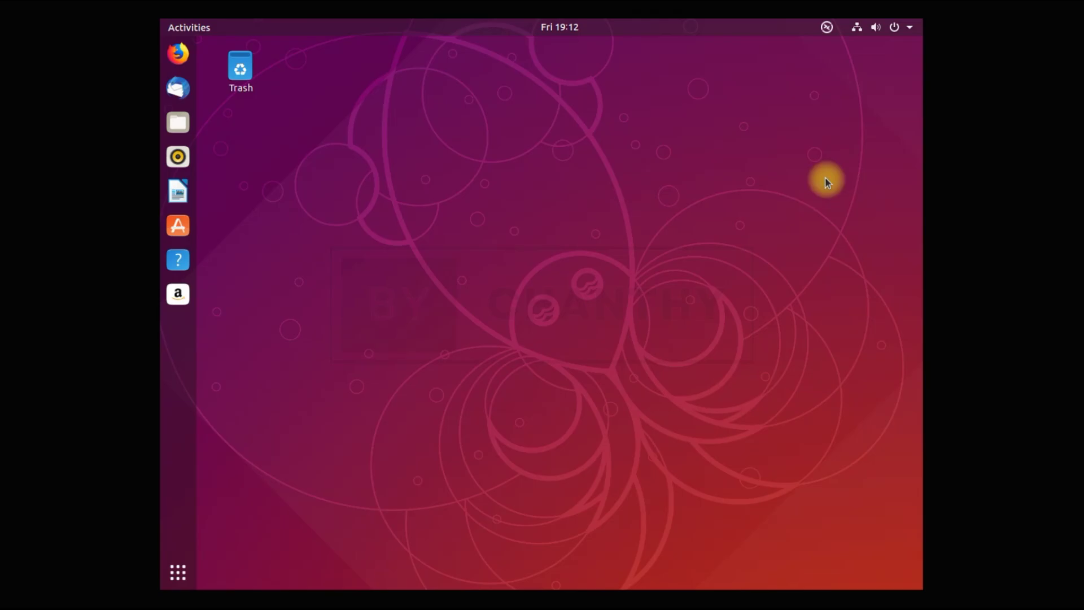